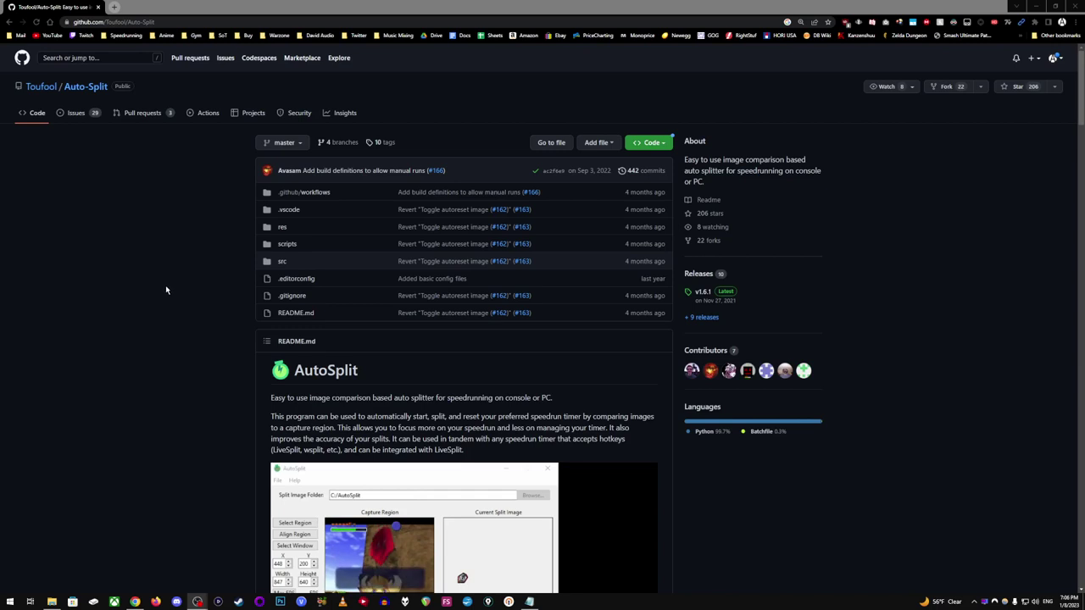
Maximize the OBS window to fill the screen, then switch to the RE4 Aspect Ratio.txt notes.
{"action": "scroll", "coordinate": [164, 294], "scroll_direction": "down", "scroll_amount": 2}
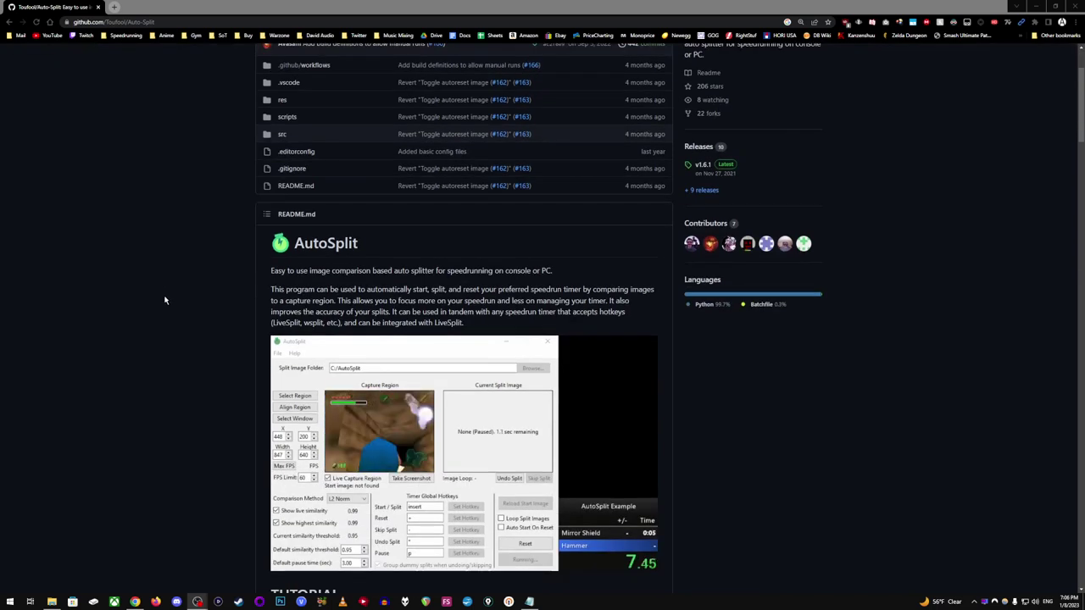
{"action": "scroll", "coordinate": [164, 315], "scroll_direction": "down", "scroll_amount": 2}
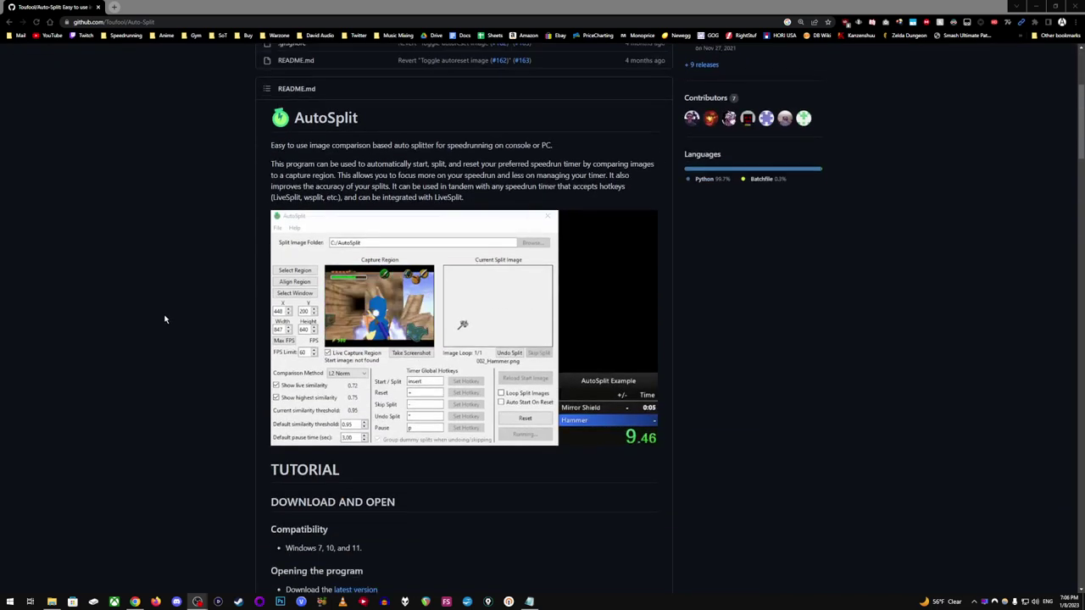
{"action": "scroll", "coordinate": [155, 358], "scroll_direction": "up", "scroll_amount": 1}
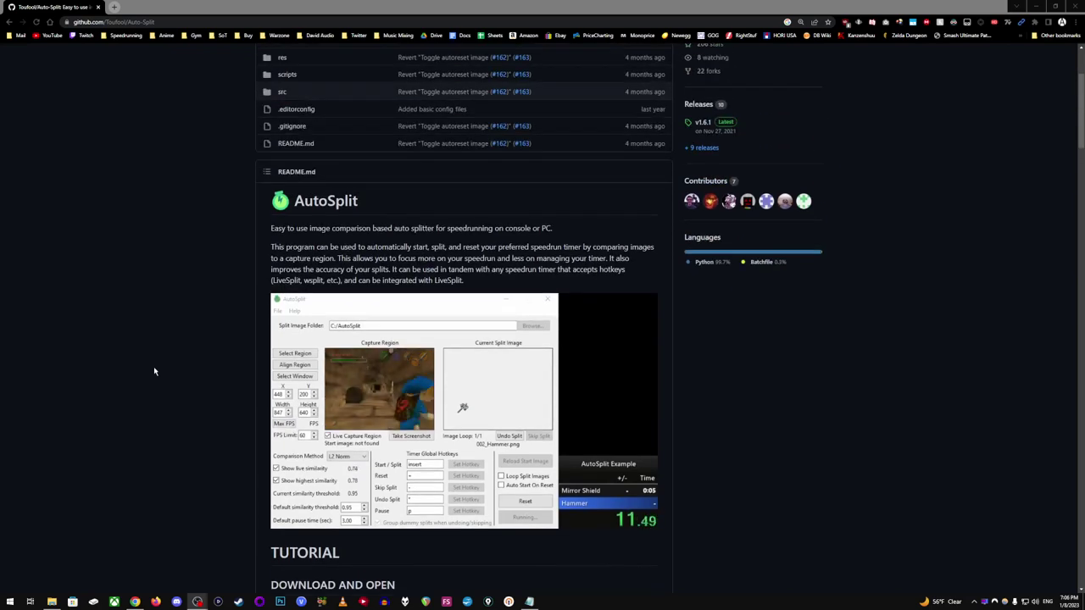
{"action": "scroll", "coordinate": [151, 377], "scroll_direction": "down", "scroll_amount": 2}
{"action": "scroll", "coordinate": [151, 385], "scroll_direction": "down", "scroll_amount": 3}
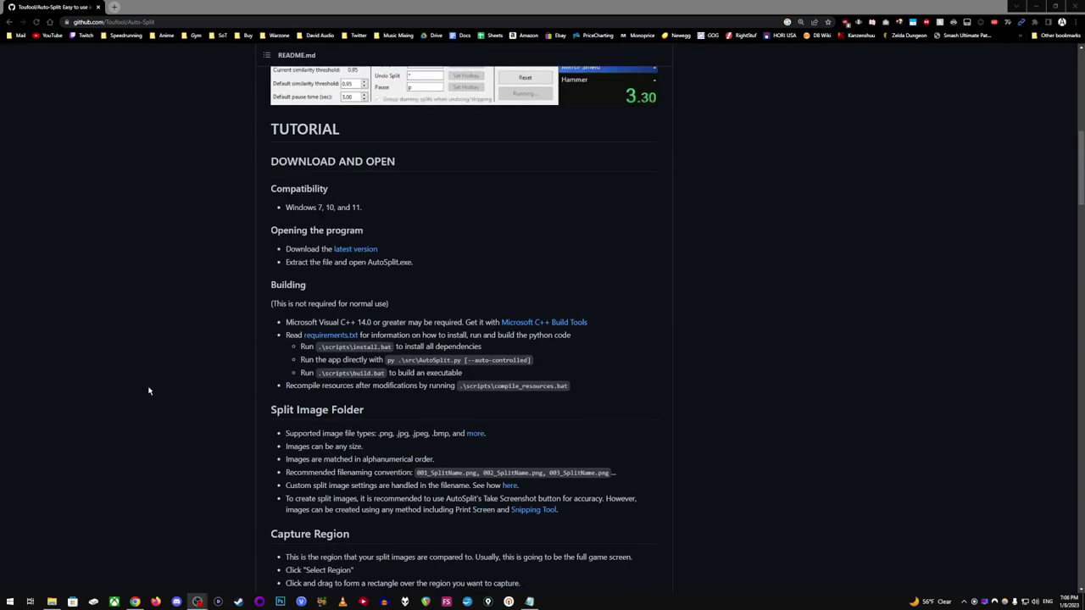
{"action": "scroll", "coordinate": [149, 391], "scroll_direction": "down", "scroll_amount": 1}
{"action": "scroll", "coordinate": [148, 390], "scroll_direction": "down", "scroll_amount": 6}
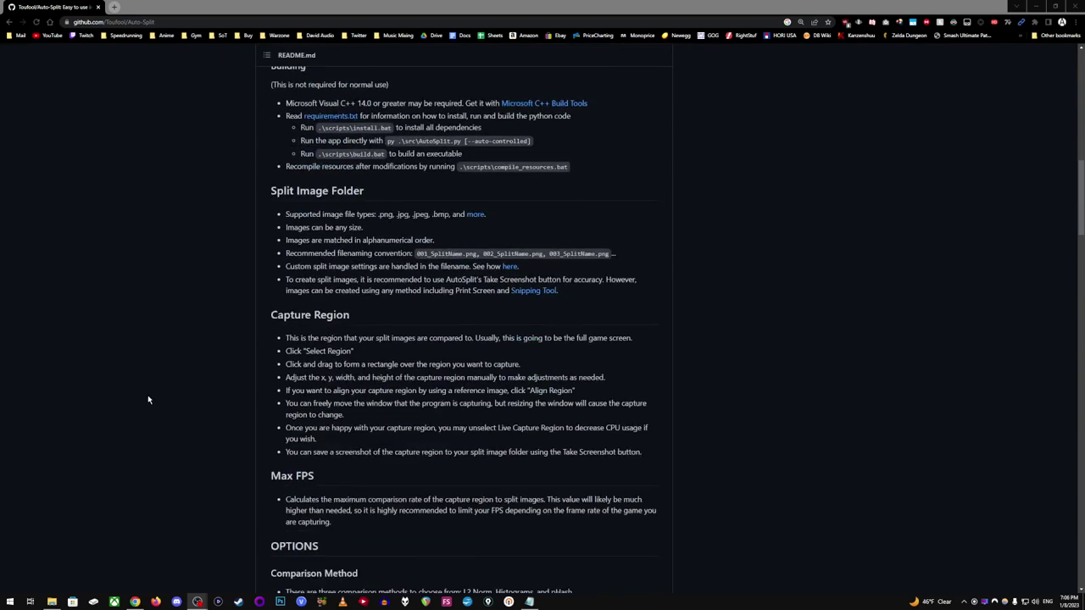
{"action": "scroll", "coordinate": [145, 415], "scroll_direction": "down", "scroll_amount": 5}
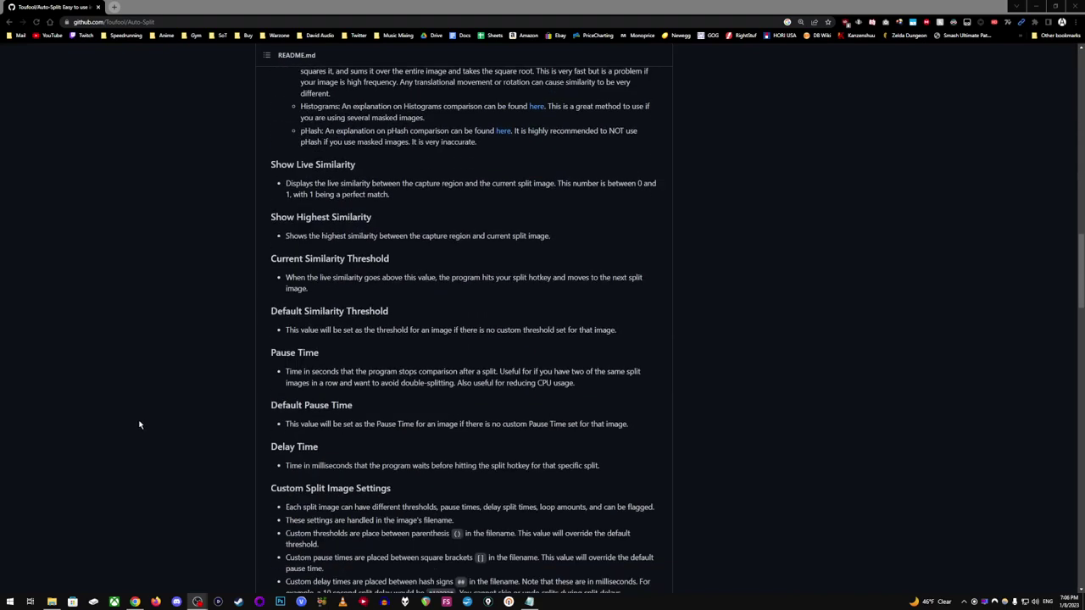
{"action": "scroll", "coordinate": [148, 422], "scroll_direction": "up", "scroll_amount": 5}
{"action": "scroll", "coordinate": [151, 416], "scroll_direction": "up", "scroll_amount": 10}
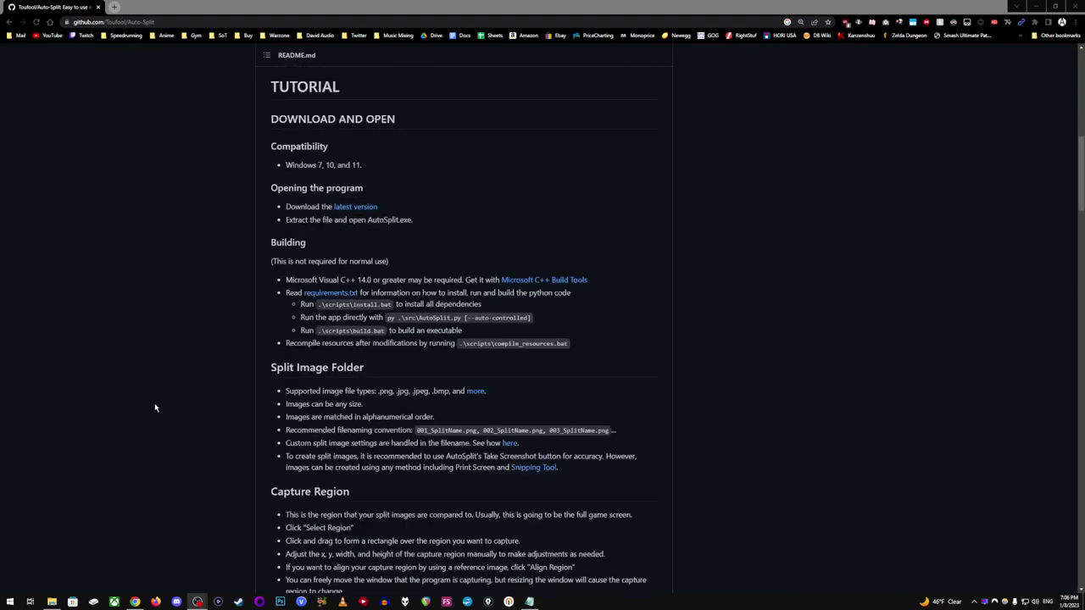
{"action": "scroll", "coordinate": [154, 405], "scroll_direction": "up", "scroll_amount": 8}
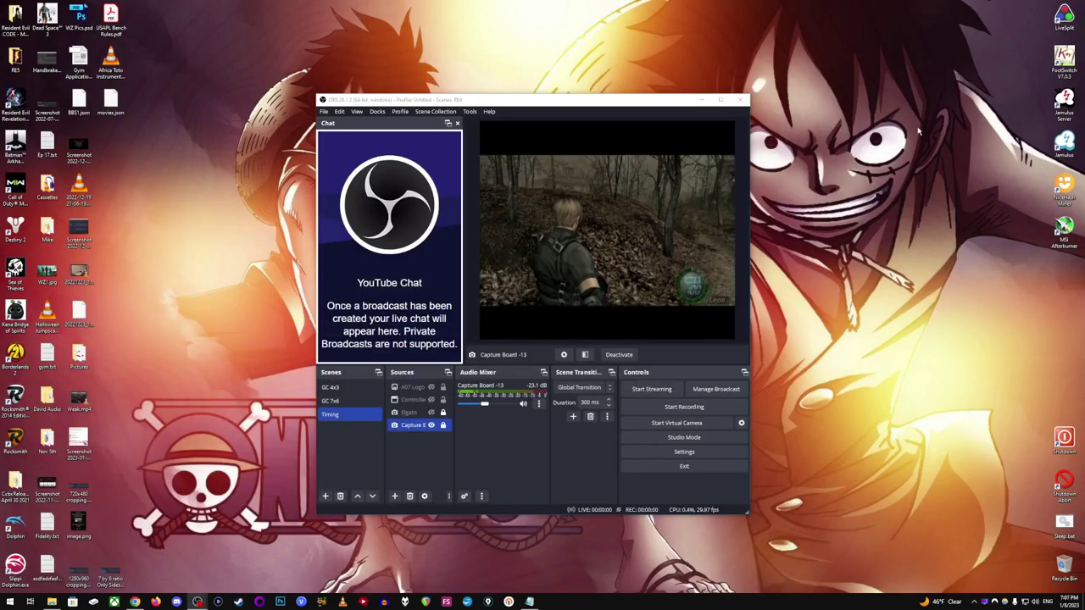
{"action": "left_click_drag", "start_coordinate": [649, 101], "coordinate": [663, 2]}
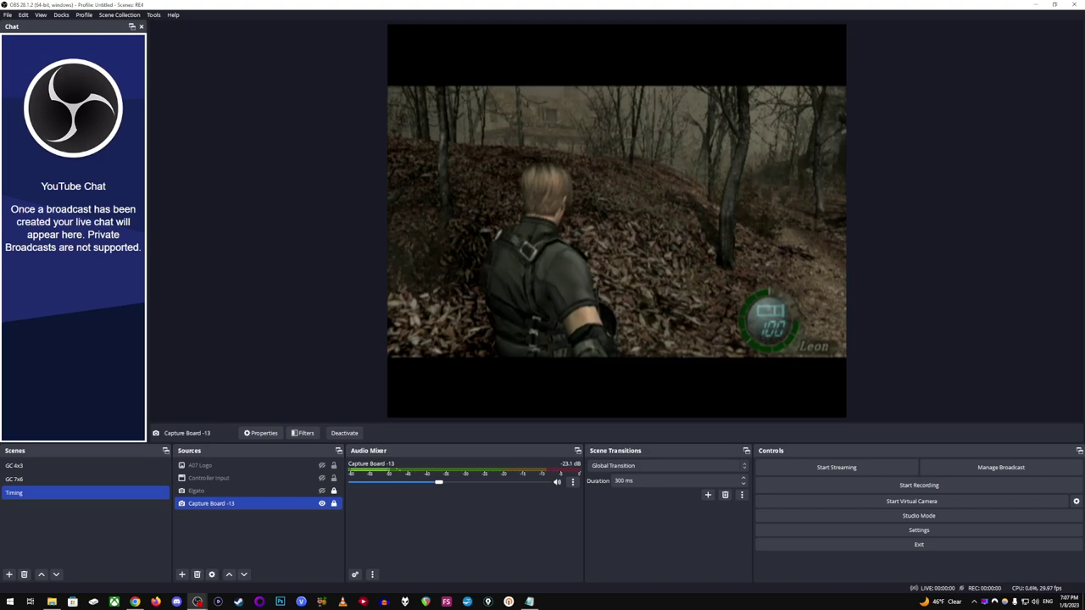
{"action": "key", "text": "alt+Tab"}
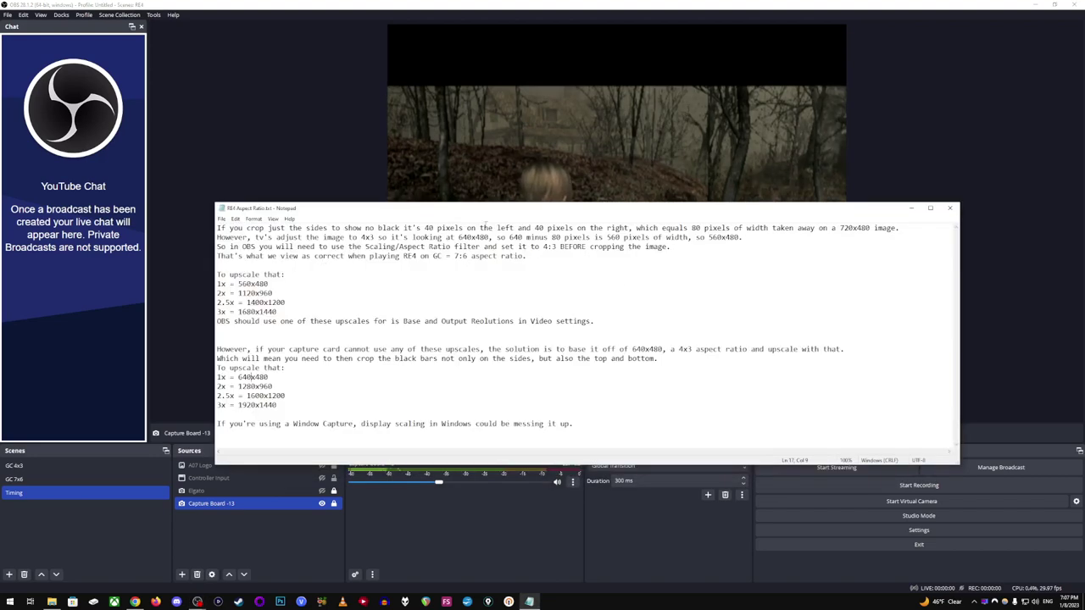
Slide the RE4 notes off to the left and open Capture Board -13's properties.
{"action": "left_click_drag", "start_coordinate": [412, 211], "coordinate": [431, 102]}
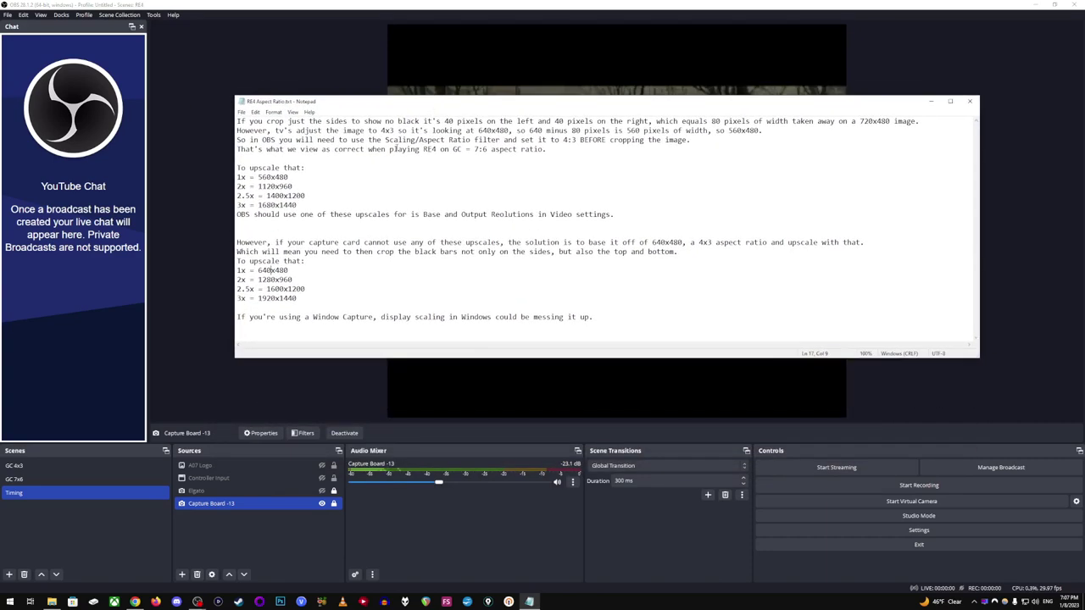
{"action": "left_click_drag", "start_coordinate": [497, 98], "coordinate": [0, 100]}
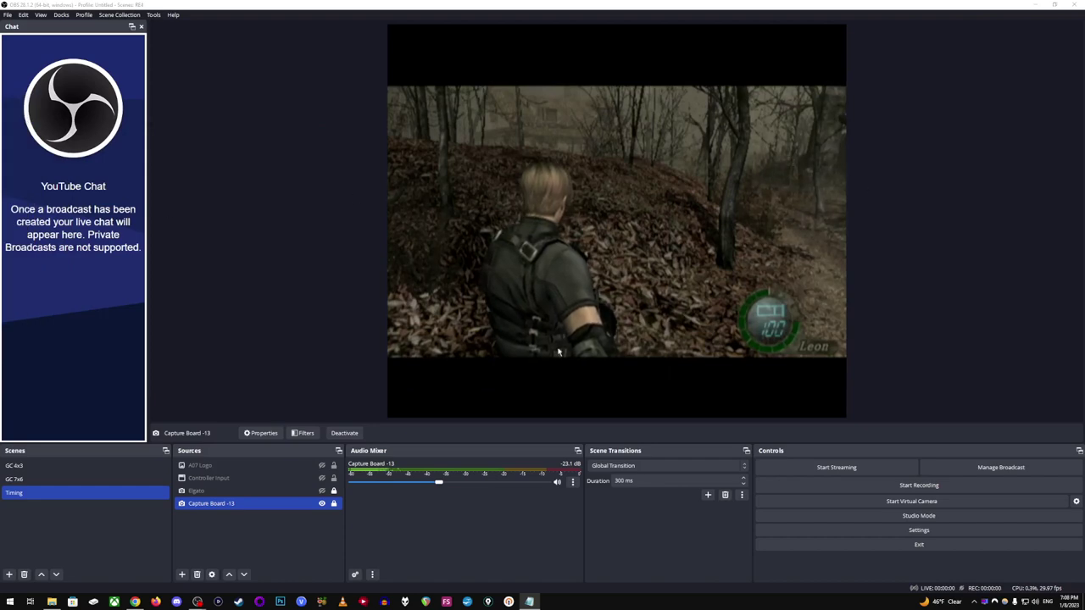
{"action": "double_click", "coordinate": [230, 504]}
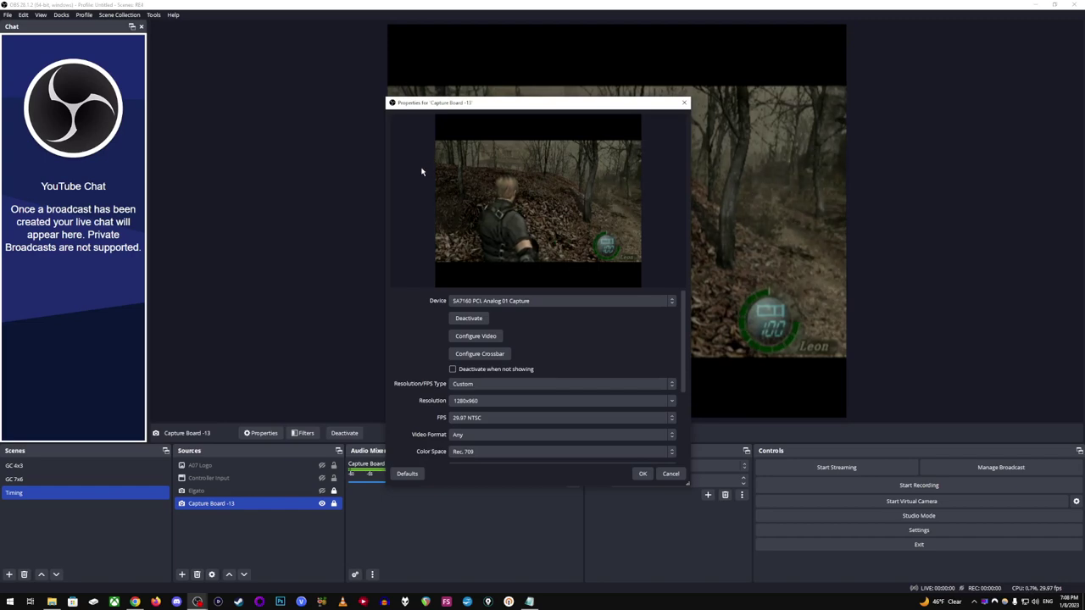
Review the capture card's driver video settings from Configure Video, then close them.
{"action": "left_click", "coordinate": [475, 336]}
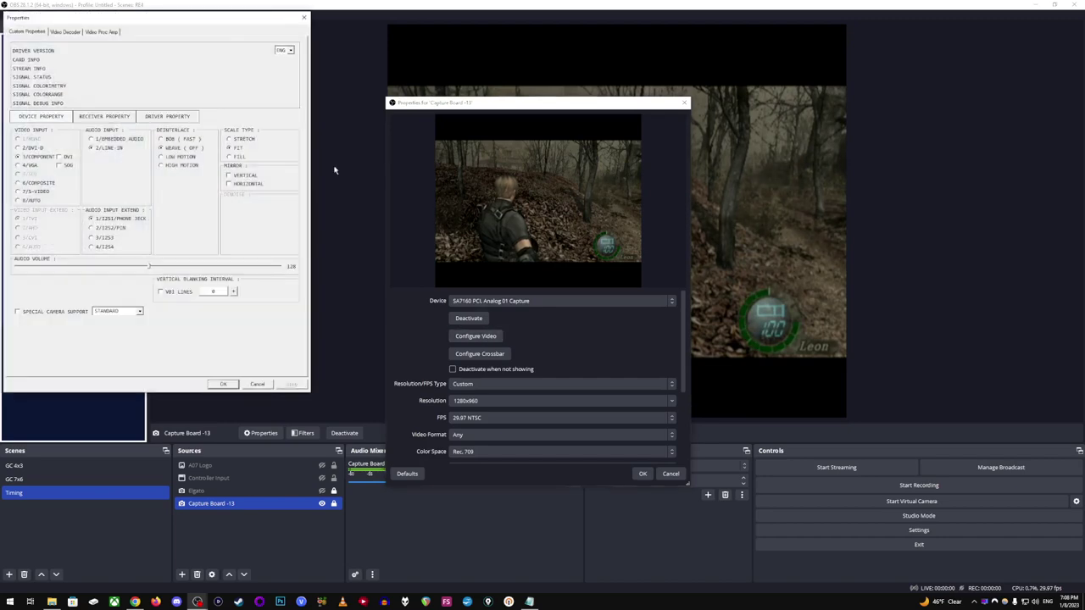
{"action": "left_click_drag", "start_coordinate": [212, 20], "coordinate": [595, 89]}
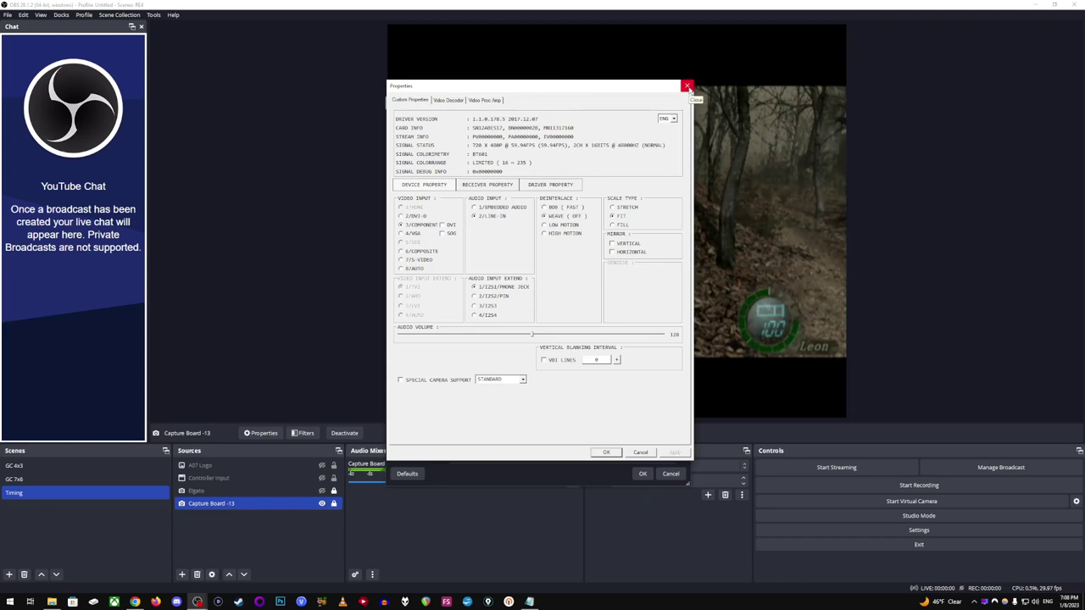
{"action": "left_click", "coordinate": [687, 86]}
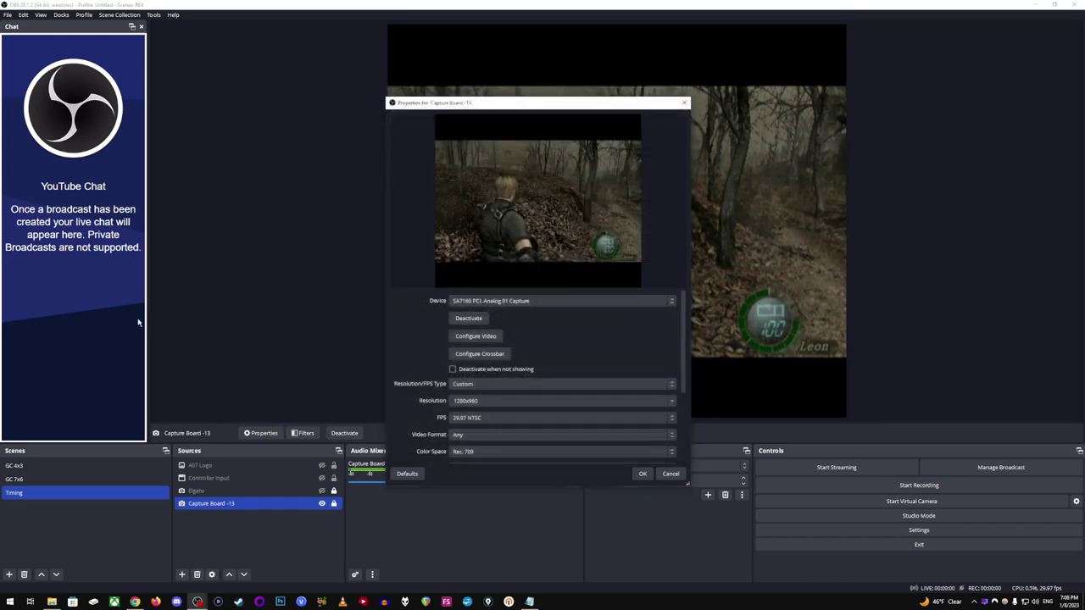
Move the RE4 notes down, close Capture Board -13 properties, and select the source.
{"action": "key", "text": "alt+Tab"}
{"action": "left_click_drag", "start_coordinate": [46, 125], "coordinate": [725, 111]}
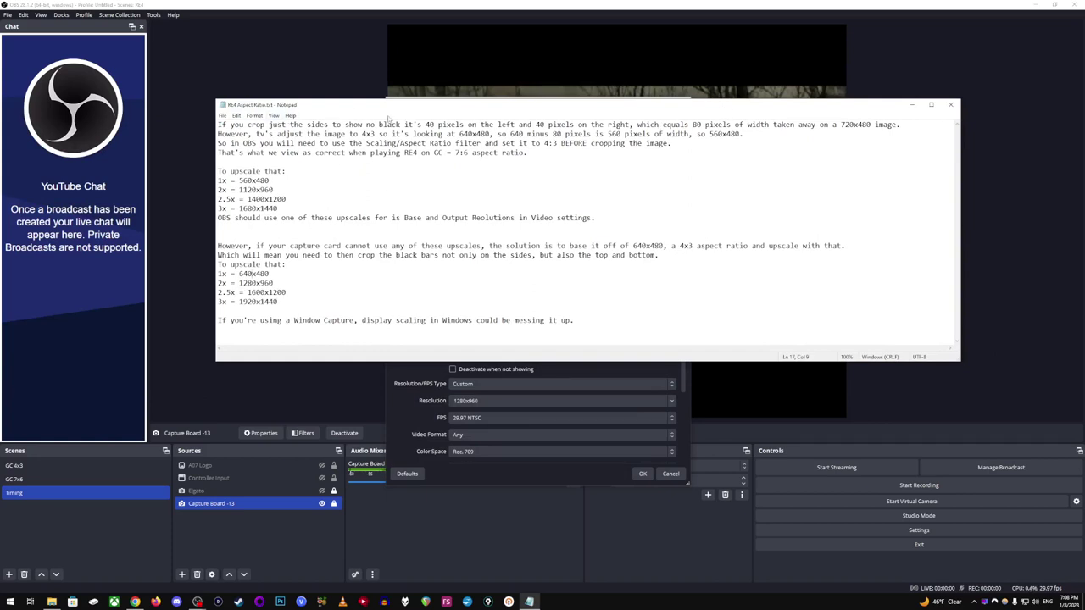
{"action": "left_click_drag", "start_coordinate": [469, 110], "coordinate": [402, 342]}
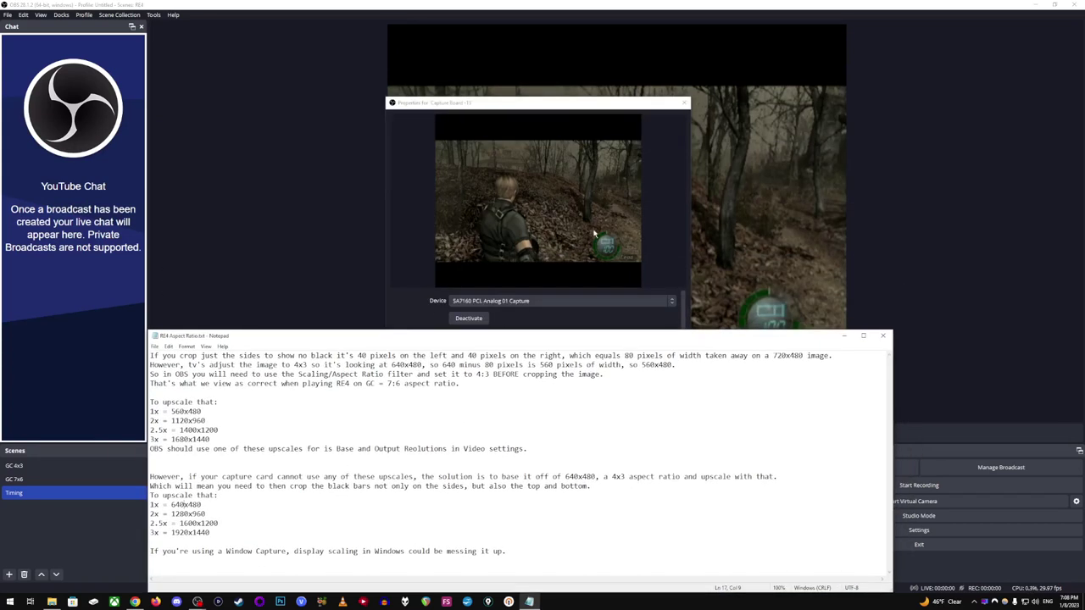
{"action": "left_click", "coordinate": [678, 125]}
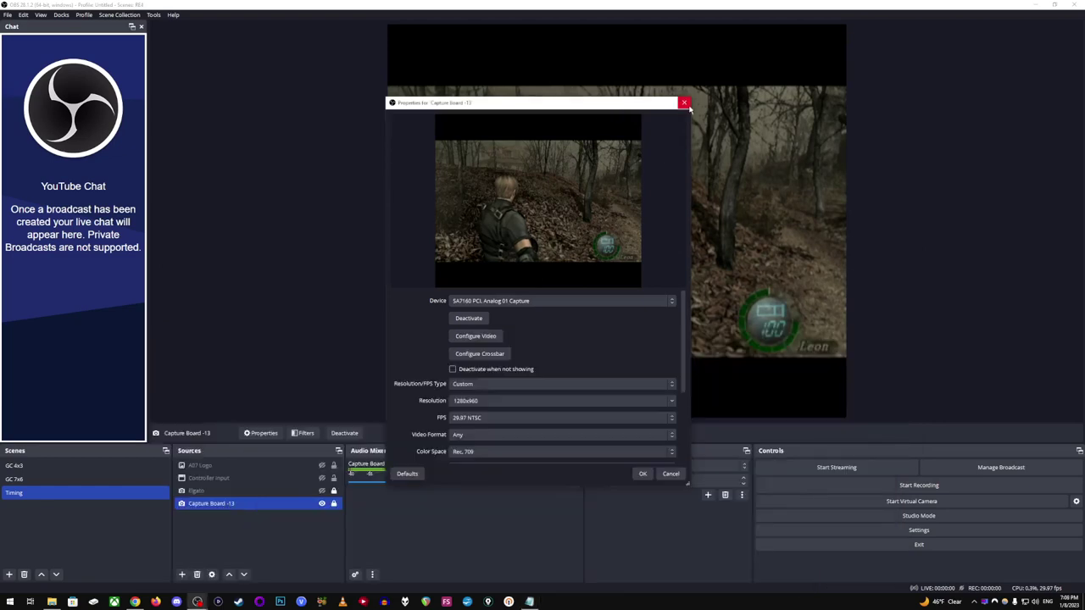
{"action": "left_click", "coordinate": [685, 102]}
{"action": "left_click", "coordinate": [211, 502]}
Open Capture Board -13's filters and disable the Crop/Pad Only Sides 1280 filter.
{"action": "right_click", "coordinate": [211, 503]}
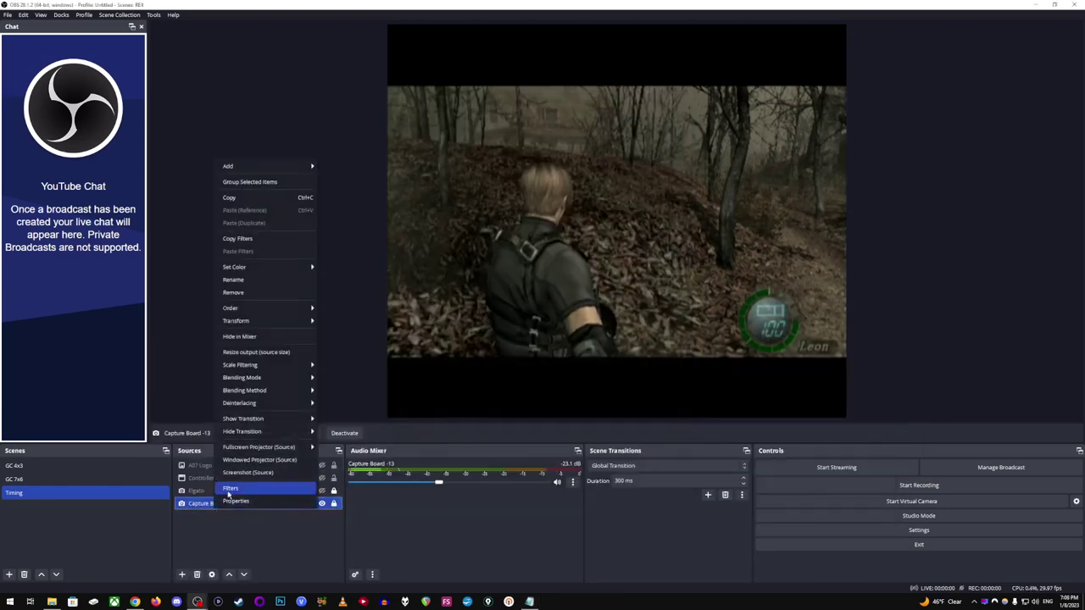
{"action": "left_click", "coordinate": [239, 483]}
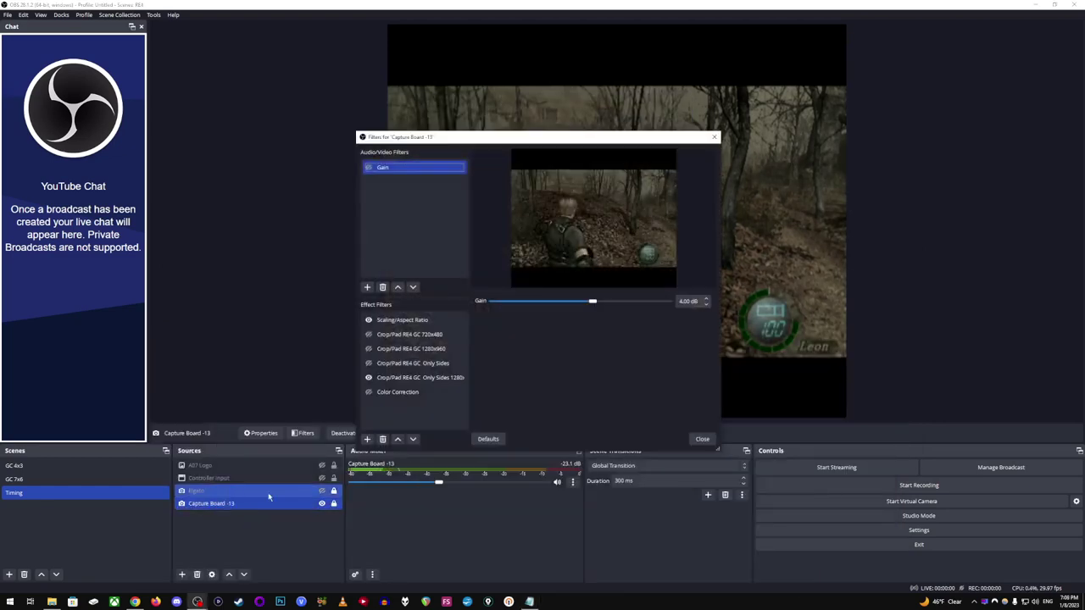
{"action": "left_click", "coordinate": [417, 379]}
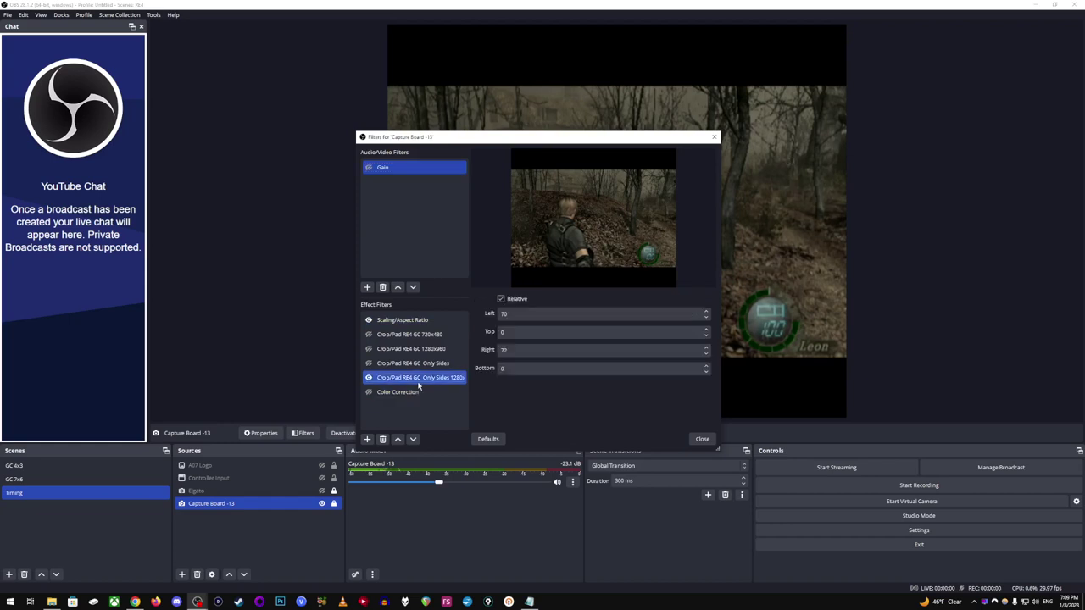
{"action": "left_click", "coordinate": [500, 299]}
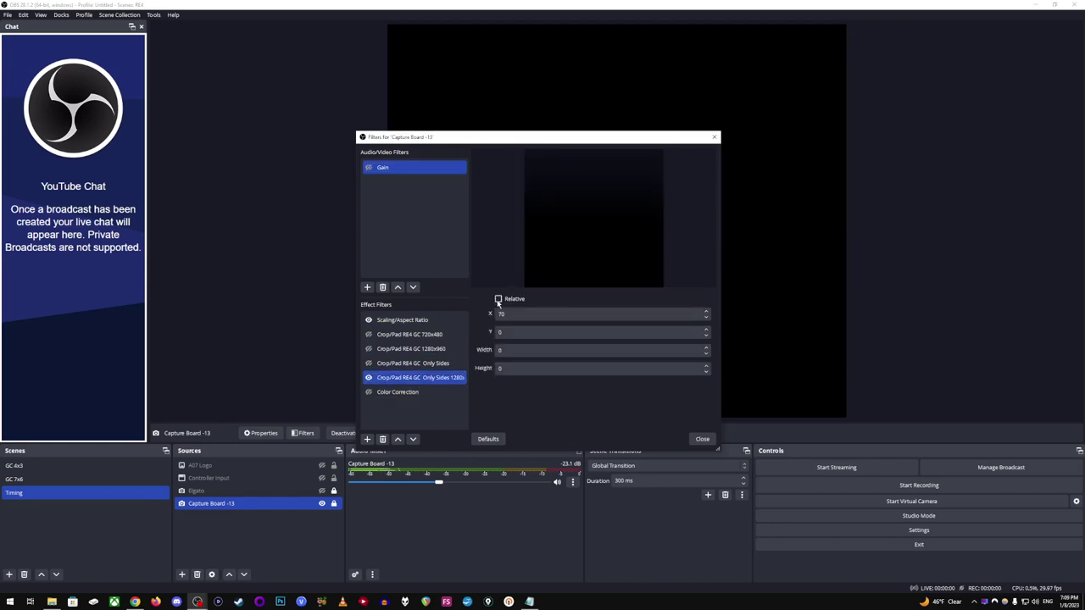
{"action": "left_click", "coordinate": [499, 299]}
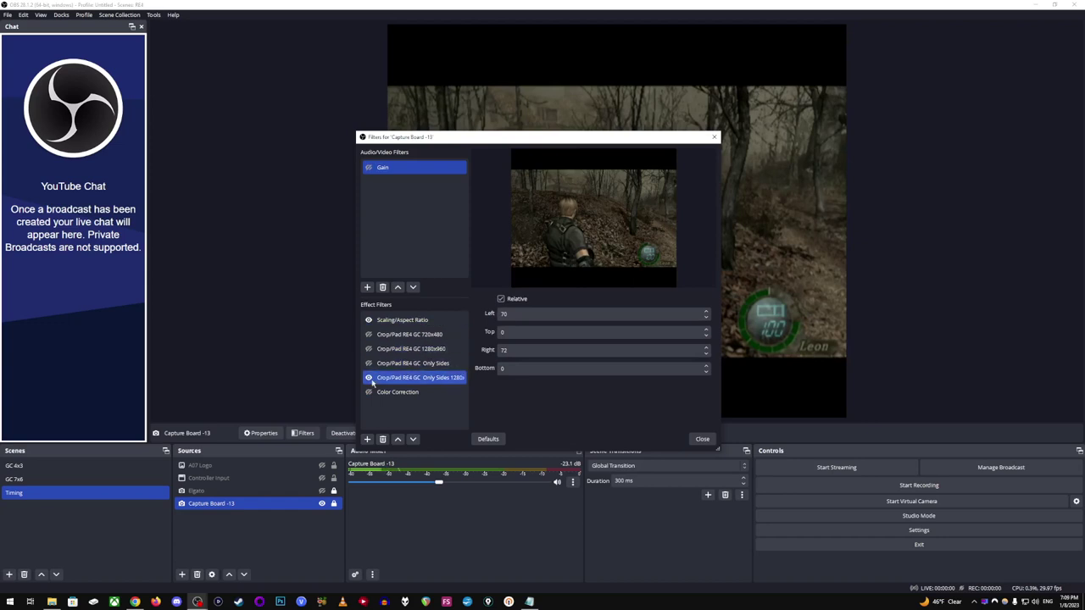
{"action": "left_click", "coordinate": [370, 380]}
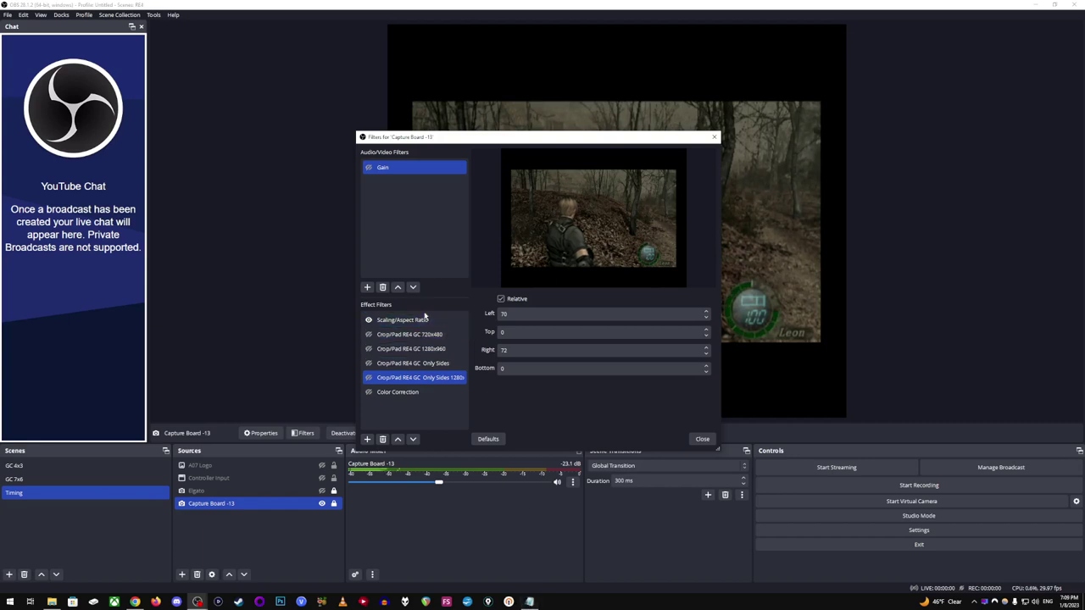
Enable the 4:3 Scaling/Aspect Ratio filter and reopen the source's properties.
{"action": "left_click", "coordinate": [373, 321]}
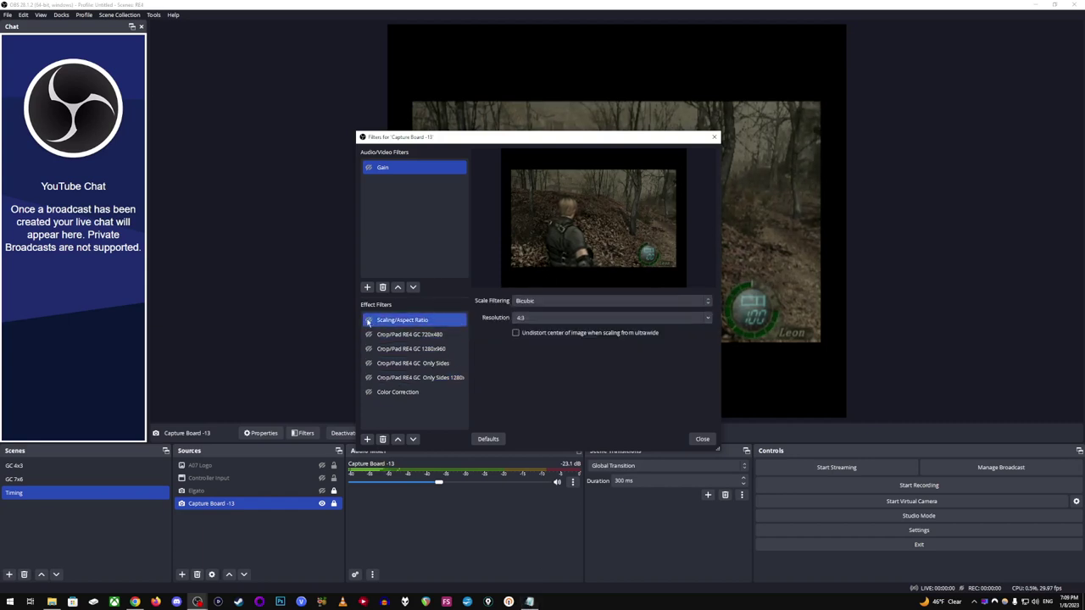
{"action": "left_click", "coordinate": [368, 320]}
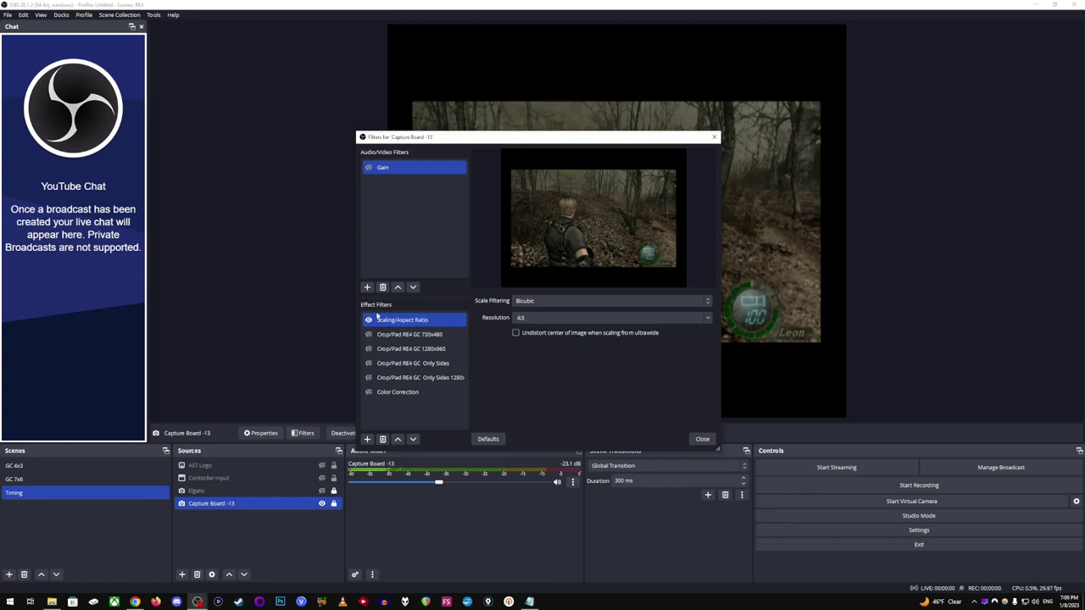
{"action": "double_click", "coordinate": [212, 504]}
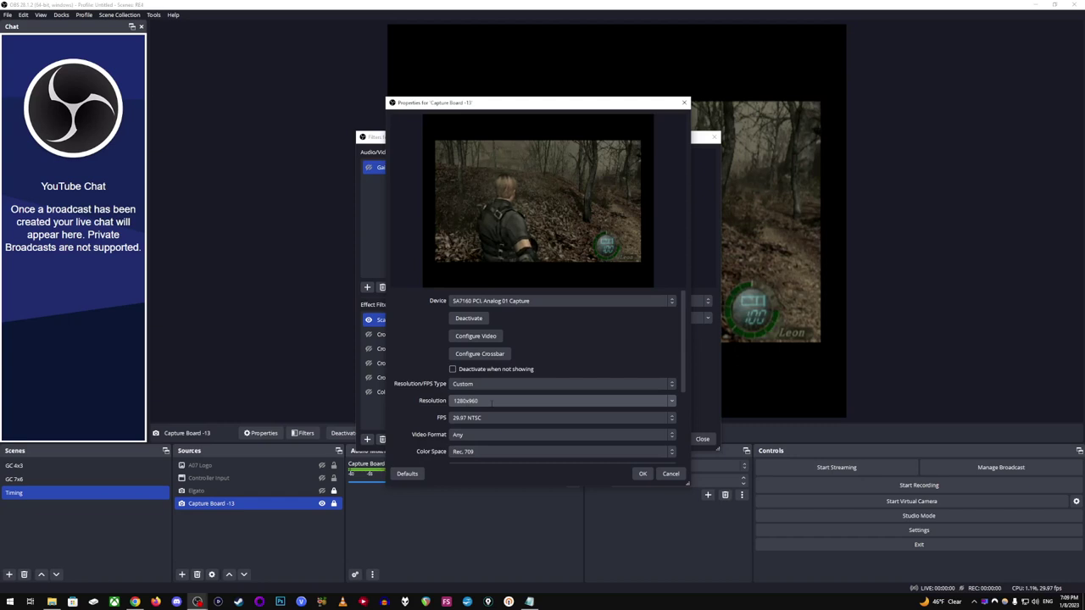
Set Capture Board -13's resolution to 720x480 and confirm with OK.
{"action": "left_click", "coordinate": [675, 404]}
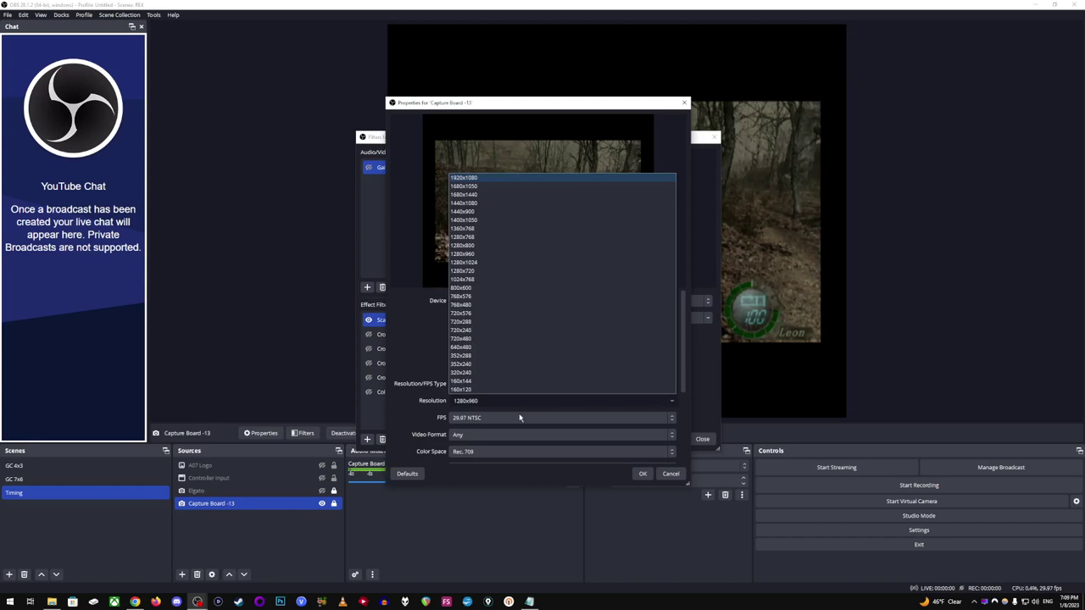
{"action": "left_click", "coordinate": [494, 339]}
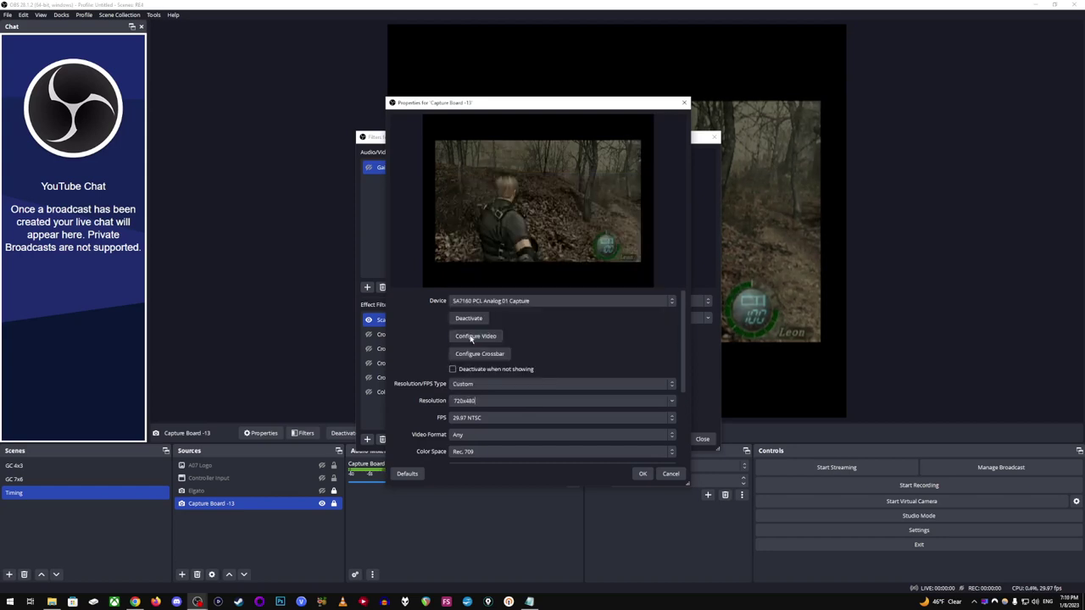
{"action": "left_click", "coordinate": [643, 473]}
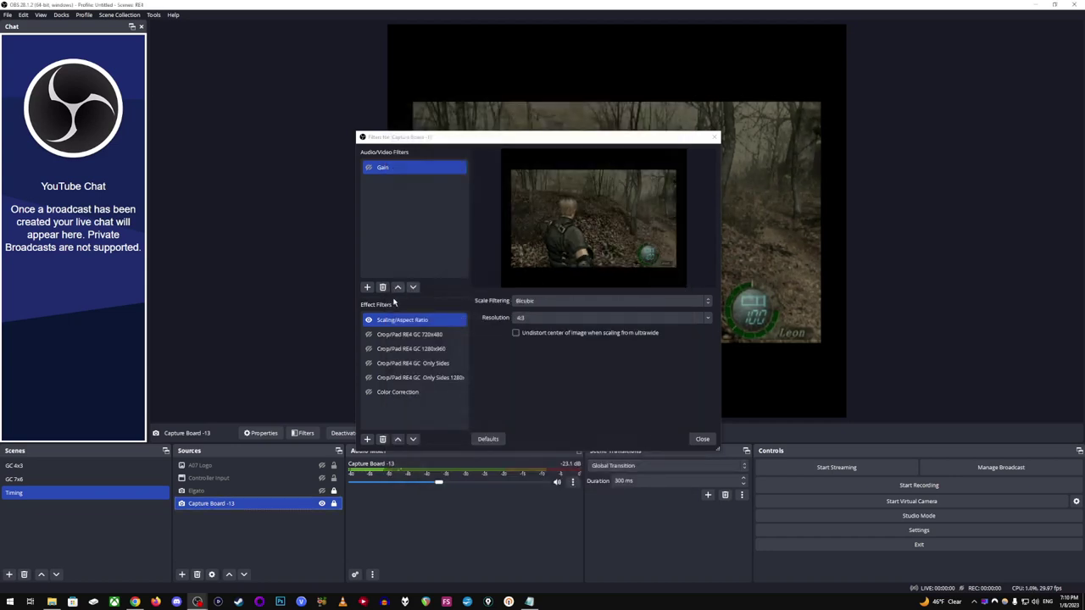
Turn off 4:3 scaling and make the Filters window taller and wider.
{"action": "left_click", "coordinate": [369, 320]}
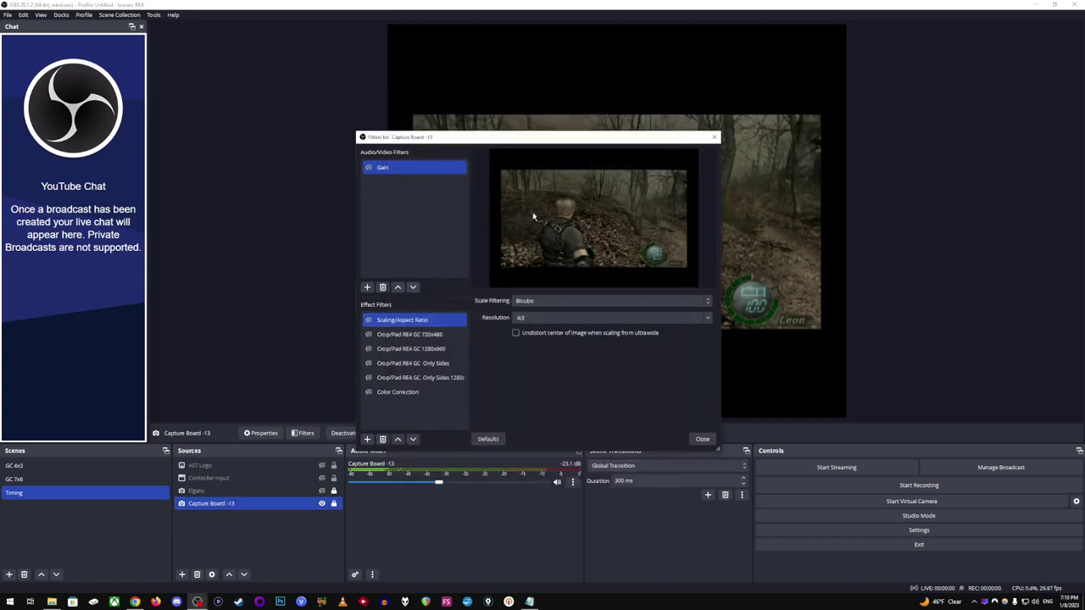
{"action": "left_click_drag", "start_coordinate": [665, 132], "coordinate": [665, 31]}
{"action": "left_click_drag", "start_coordinate": [719, 317], "coordinate": [914, 317]}
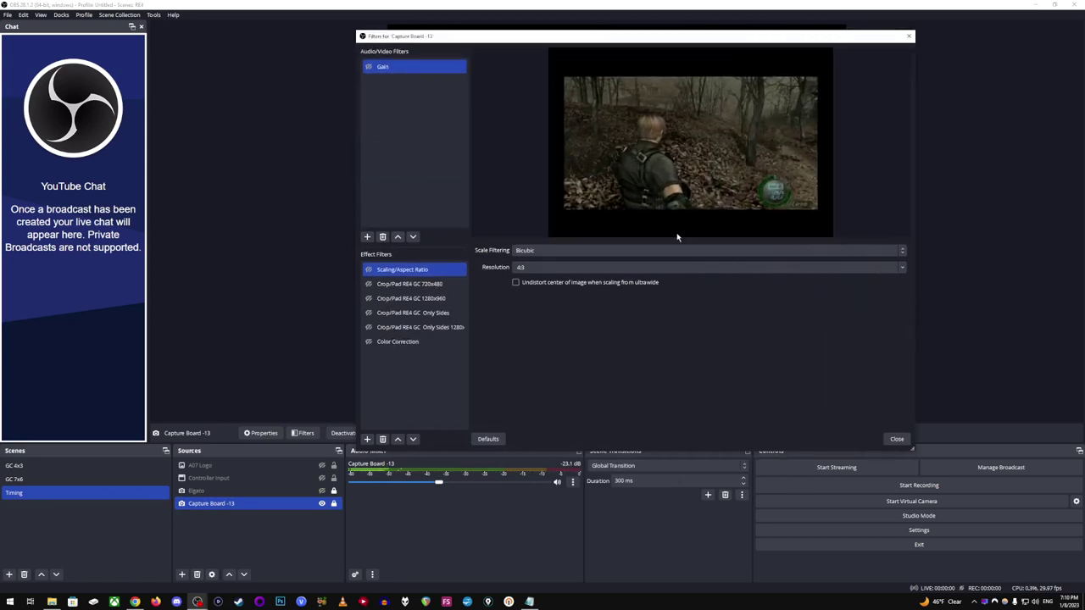
{"action": "left_click_drag", "start_coordinate": [676, 239], "coordinate": [690, 315]}
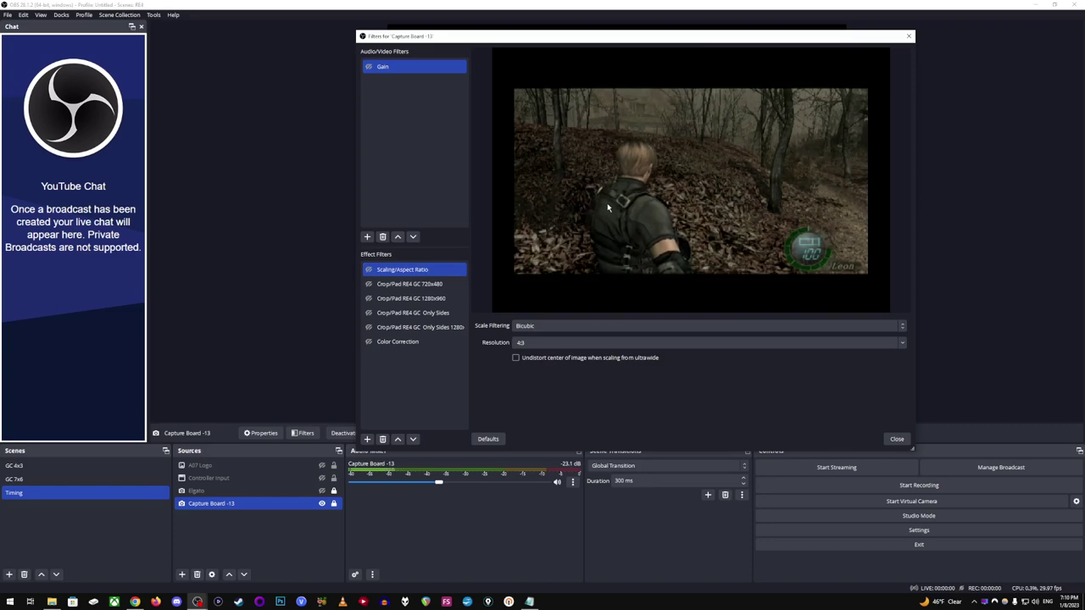
Re-enable Scaling/Aspect Ratio and enable the Crop/Pad RE4 GC 720x480 crop (40/40/83/81).
{"action": "left_click", "coordinate": [369, 269]}
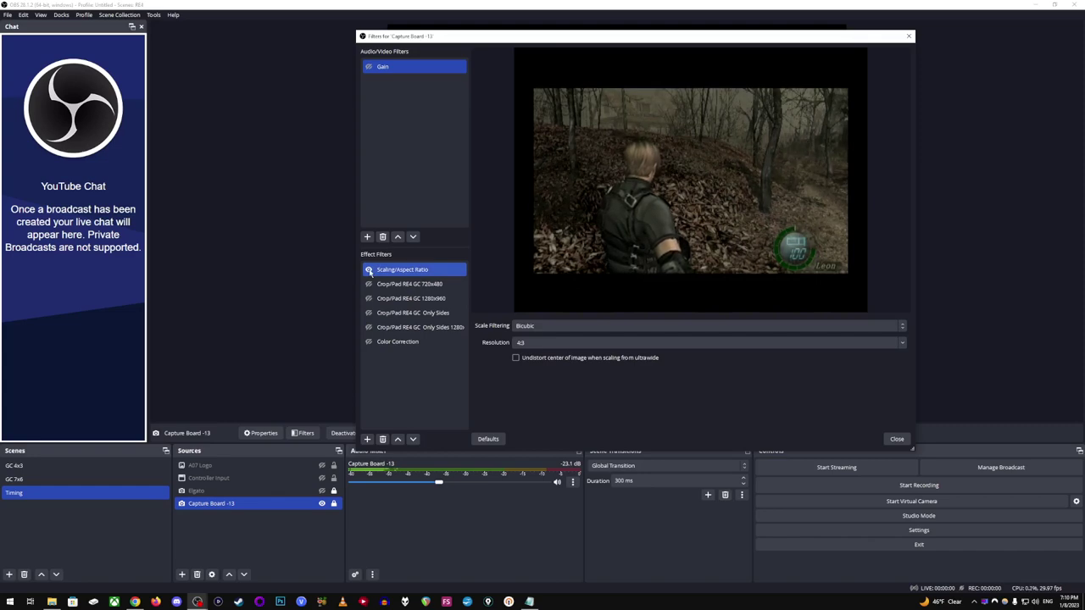
{"action": "left_click", "coordinate": [369, 270]}
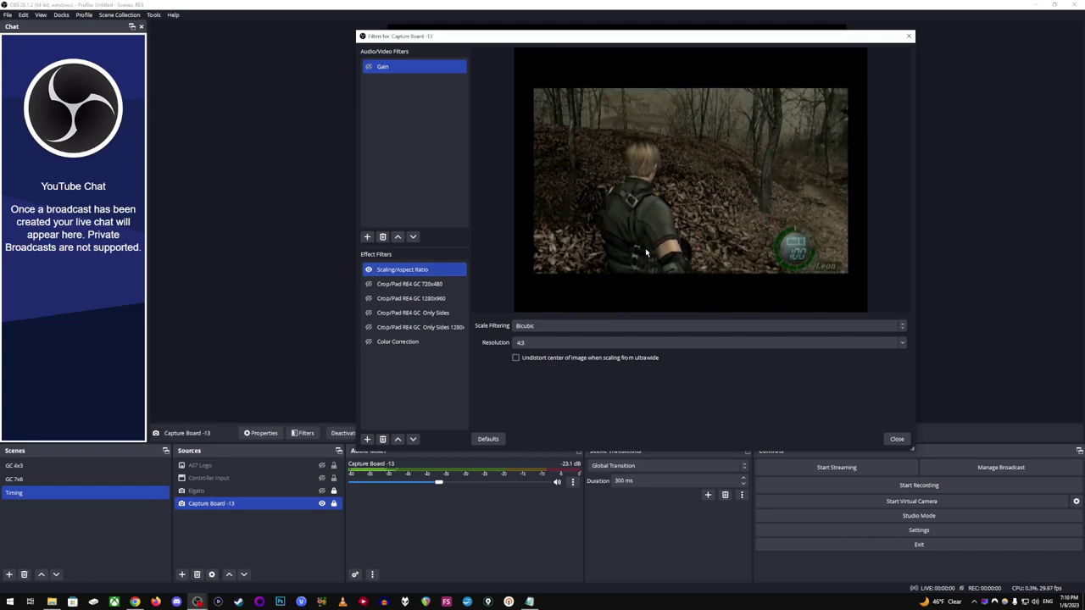
{"action": "left_click", "coordinate": [369, 284]}
{"action": "left_click", "coordinate": [368, 284]}
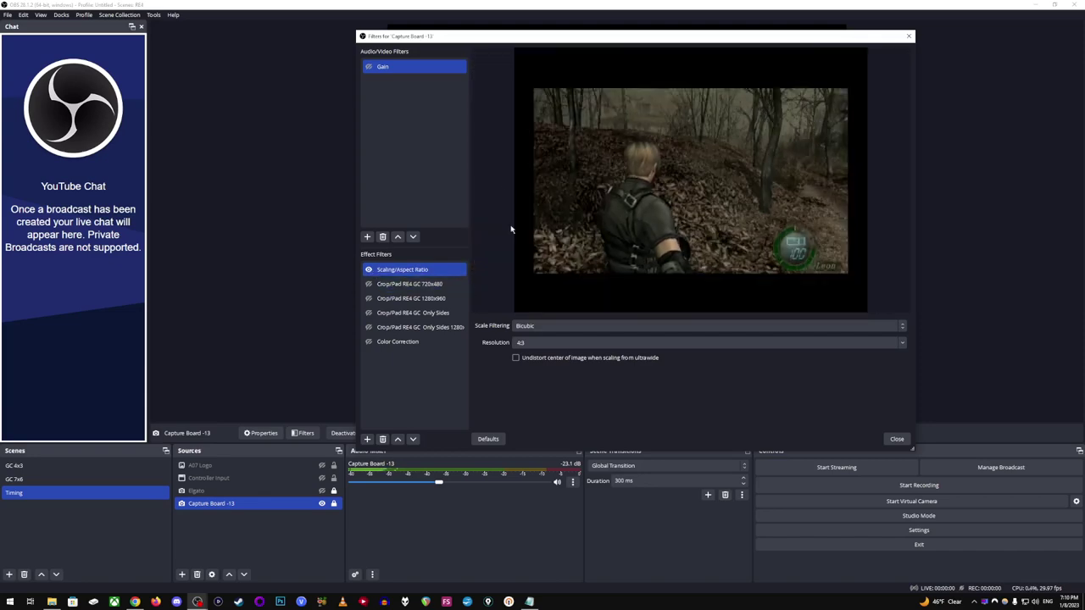
{"action": "left_click", "coordinate": [413, 284]}
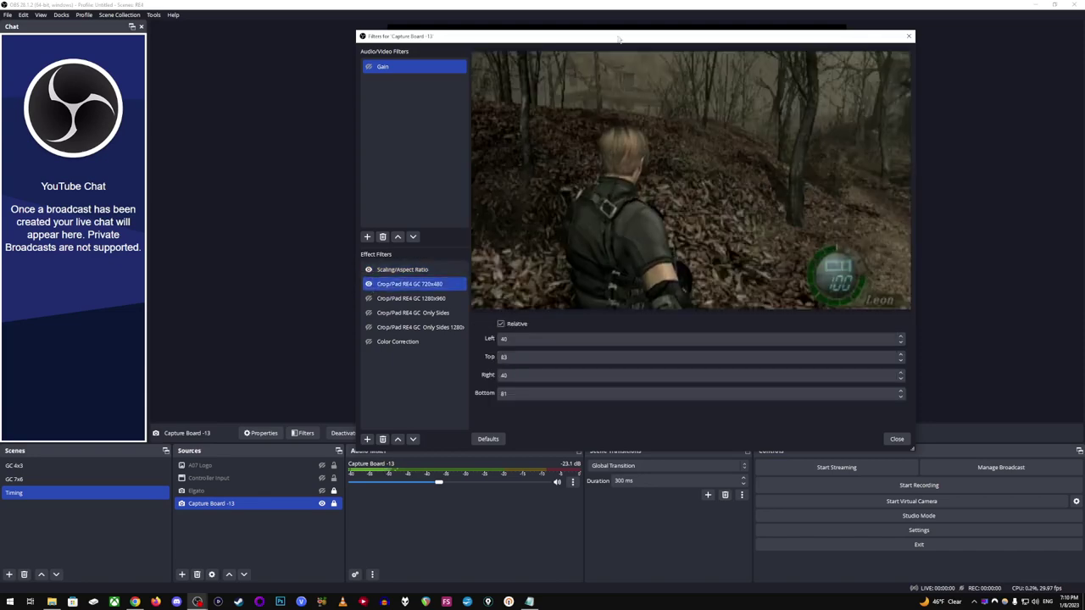
Swap the 720x480 crop for Crop/Pad RE4 GC Only Sides (40 left/right), then view the notes.
{"action": "left_click", "coordinate": [368, 284]}
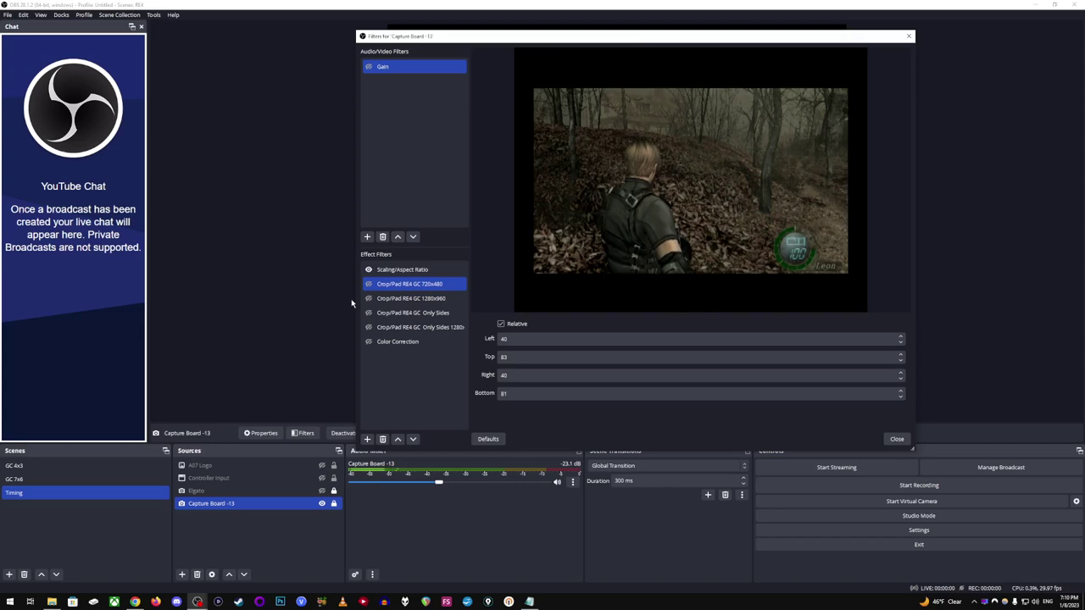
{"action": "left_click", "coordinate": [369, 313]}
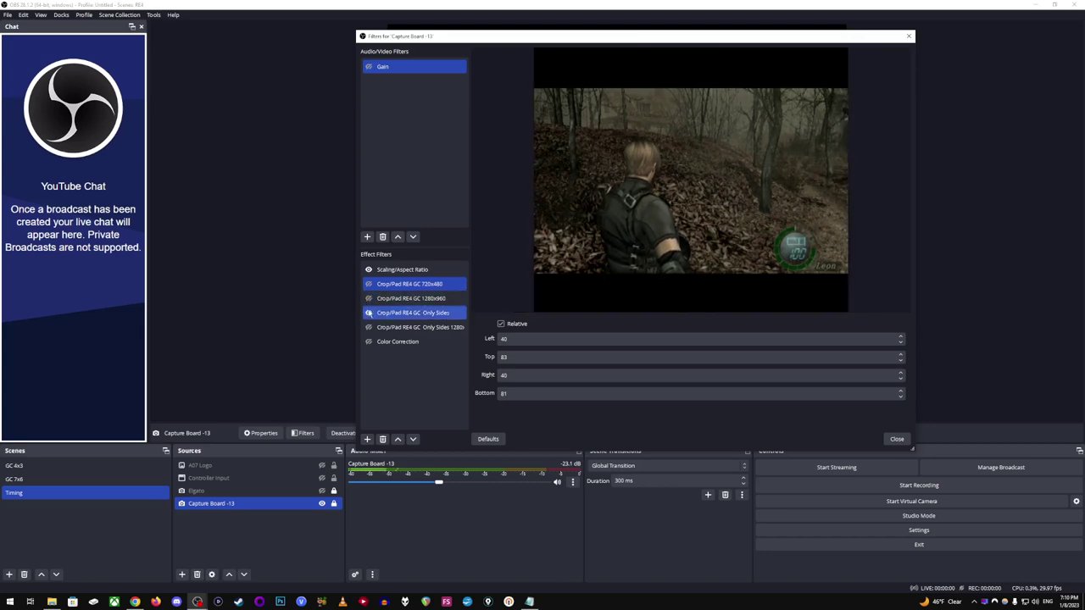
{"action": "double_click", "coordinate": [369, 312]}
{"action": "double_click", "coordinate": [369, 313]}
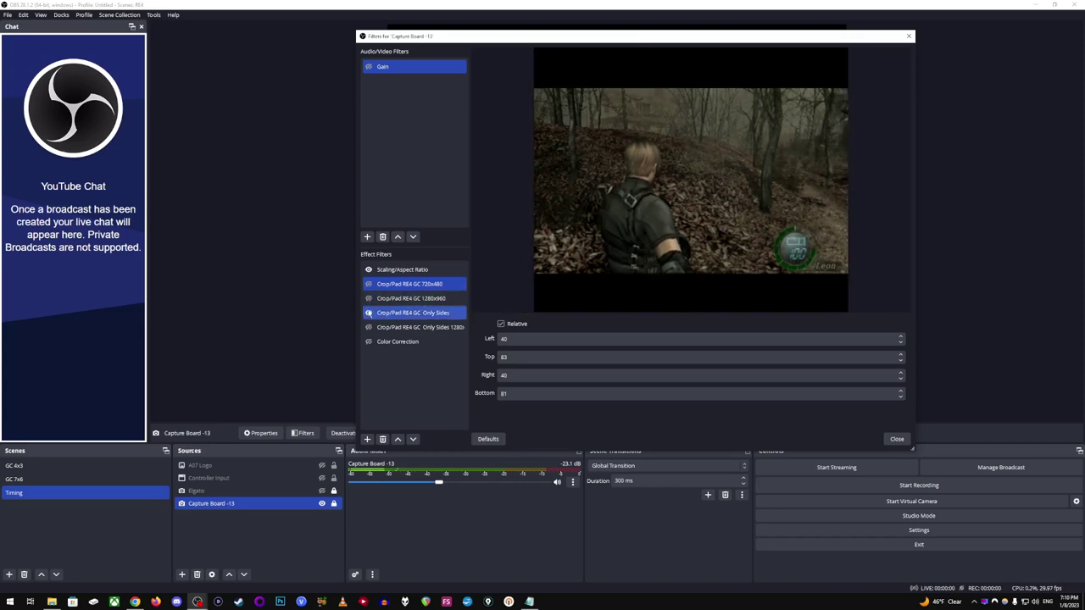
{"action": "left_click", "coordinate": [387, 315]}
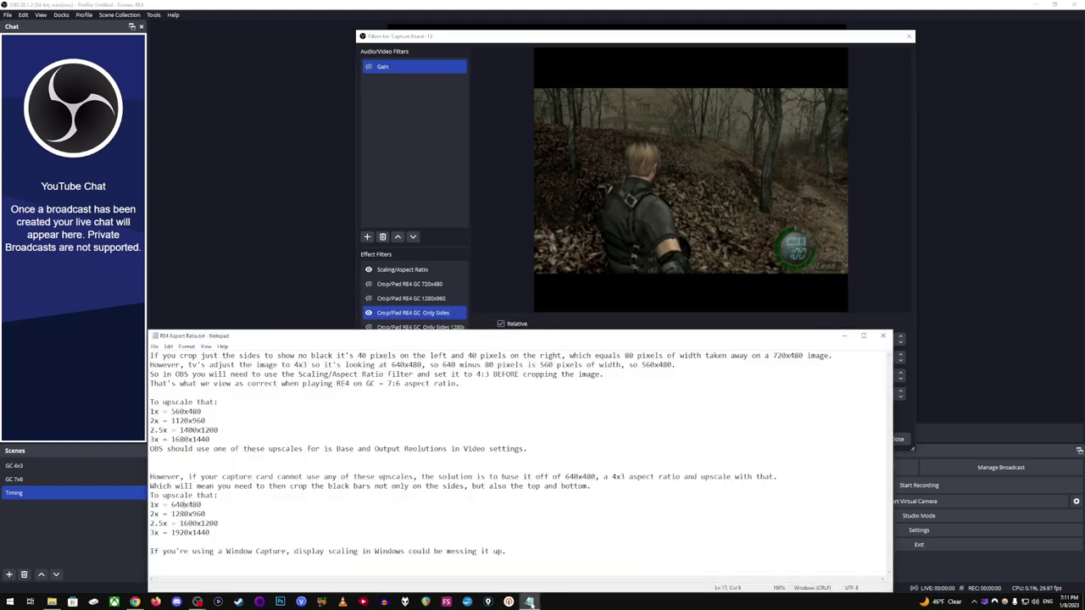
{"action": "left_click", "coordinate": [529, 602]}
{"action": "left_click_drag", "start_coordinate": [455, 335], "coordinate": [537, 95]}
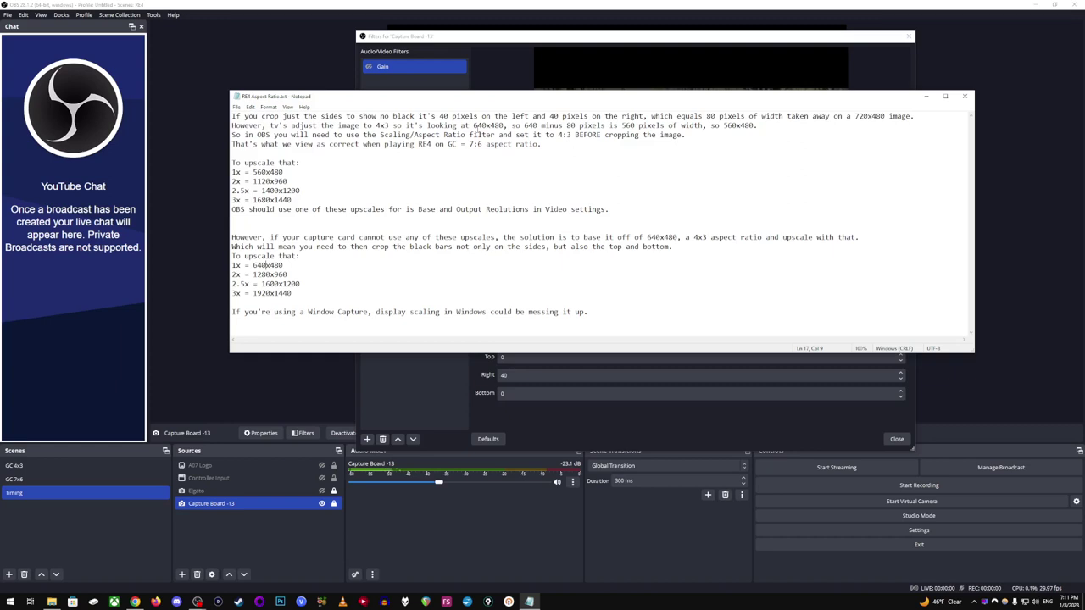
{"action": "left_click_drag", "start_coordinate": [473, 126], "coordinate": [507, 126]}
{"action": "left_click", "coordinate": [523, 125]}
{"action": "left_click_drag", "start_coordinate": [523, 126], "coordinate": [606, 126]}
{"action": "left_click", "coordinate": [570, 126]}
{"action": "mouse_move", "coordinate": [758, 99]}
{"action": "left_mouse_down"}
{"action": "mouse_move", "coordinate": [759, 256]}
{"action": "mouse_move", "coordinate": [758, 86]}
{"action": "left_mouse_up"}
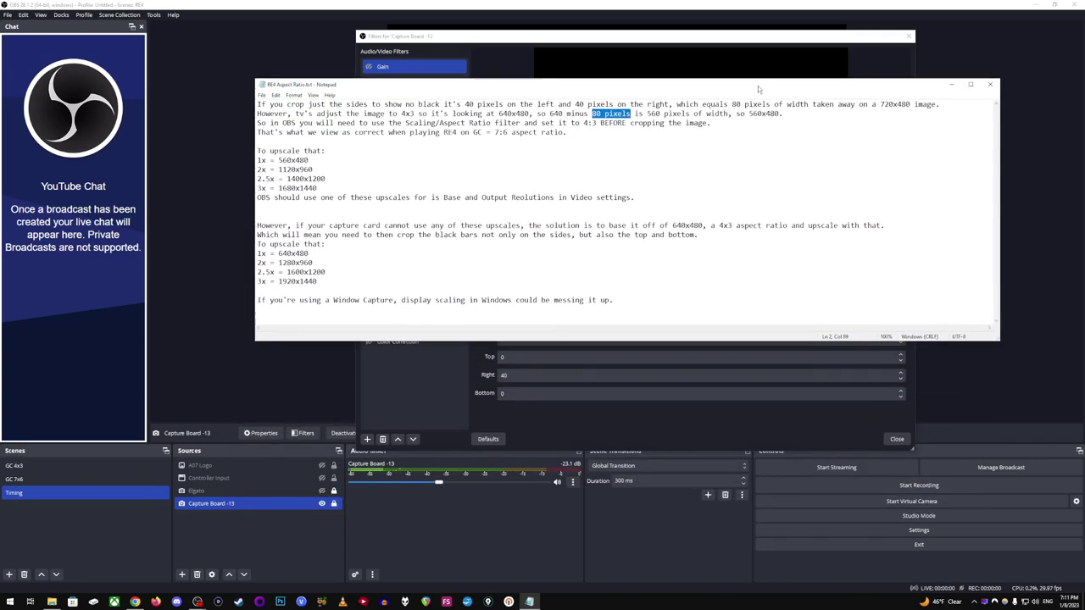
{"action": "left_click", "coordinate": [692, 113]}
{"action": "double_click", "coordinate": [651, 114]}
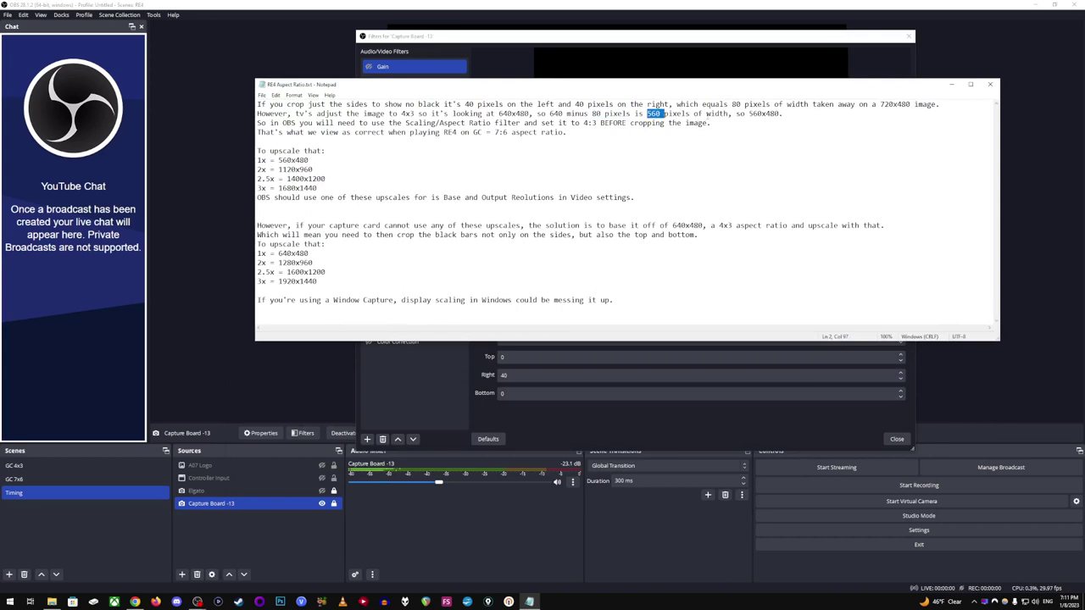
{"action": "left_click_drag", "start_coordinate": [748, 114], "coordinate": [779, 114]}
{"action": "mouse_move", "coordinate": [494, 123]}
{"action": "left_mouse_down"}
{"action": "mouse_move", "coordinate": [301, 132]}
{"action": "mouse_move", "coordinate": [494, 123]}
{"action": "left_mouse_up"}
{"action": "left_click_drag", "start_coordinate": [261, 133], "coordinate": [473, 133]}
{"action": "left_click", "coordinate": [476, 132]}
{"action": "left_click_drag", "start_coordinate": [490, 133], "coordinate": [565, 132]}
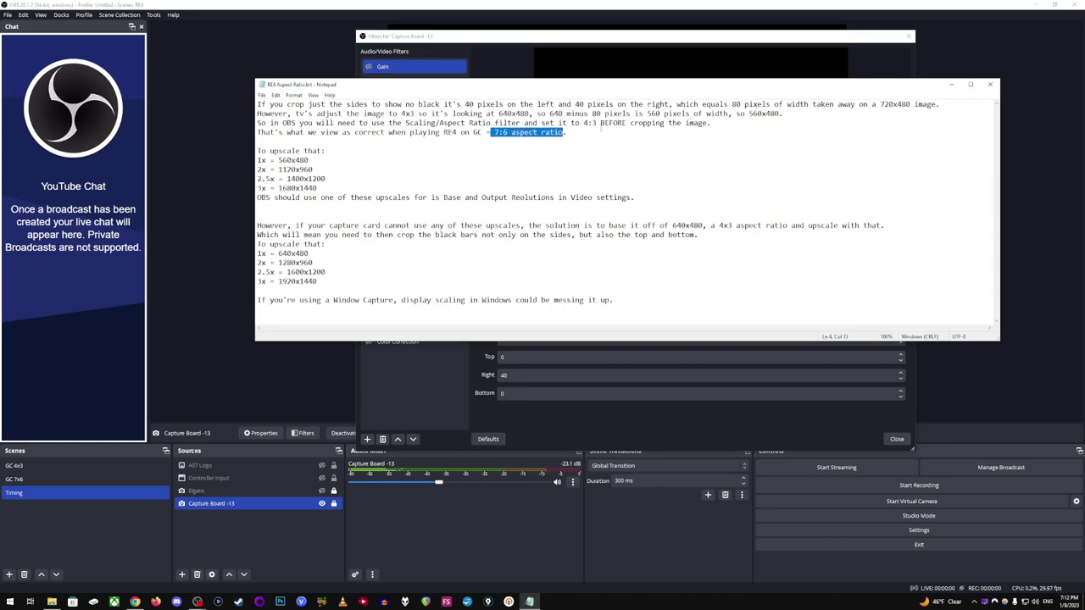
{"action": "left_click", "coordinate": [566, 132]}
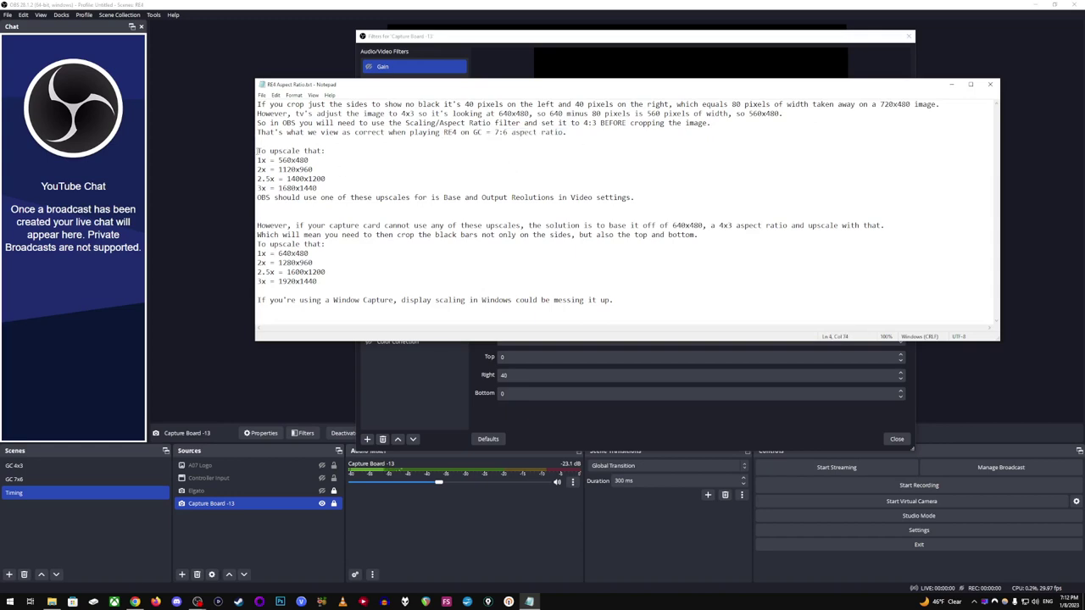
{"action": "left_click_drag", "start_coordinate": [261, 160], "coordinate": [317, 189]}
{"action": "left_click", "coordinate": [320, 160]}
{"action": "left_click", "coordinate": [317, 189]}
{"action": "left_click_drag", "start_coordinate": [313, 169], "coordinate": [257, 170]}
{"action": "left_click", "coordinate": [318, 169]}
{"action": "left_click", "coordinate": [599, 66]}
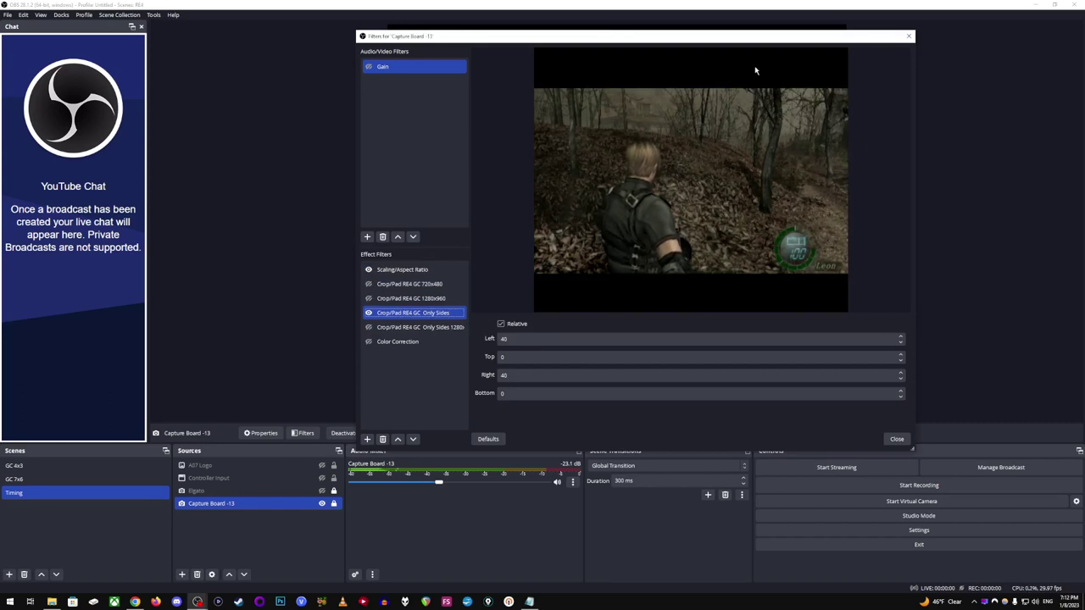
{"action": "left_click", "coordinate": [840, 528]}
{"action": "left_click", "coordinate": [358, 218]}
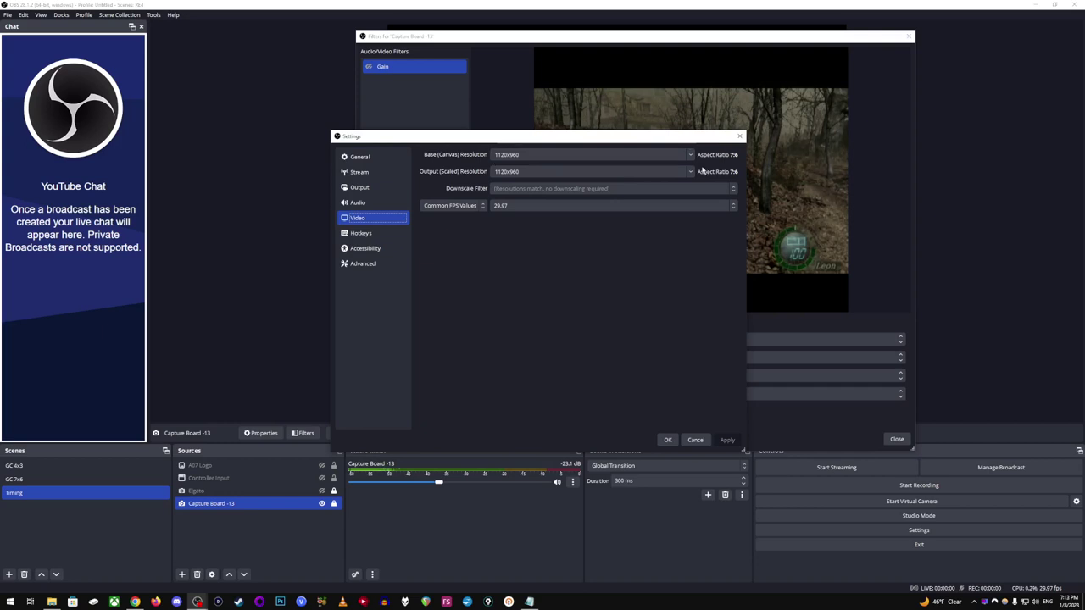
{"action": "left_click", "coordinate": [501, 209]}
{"action": "left_click", "coordinate": [502, 213]}
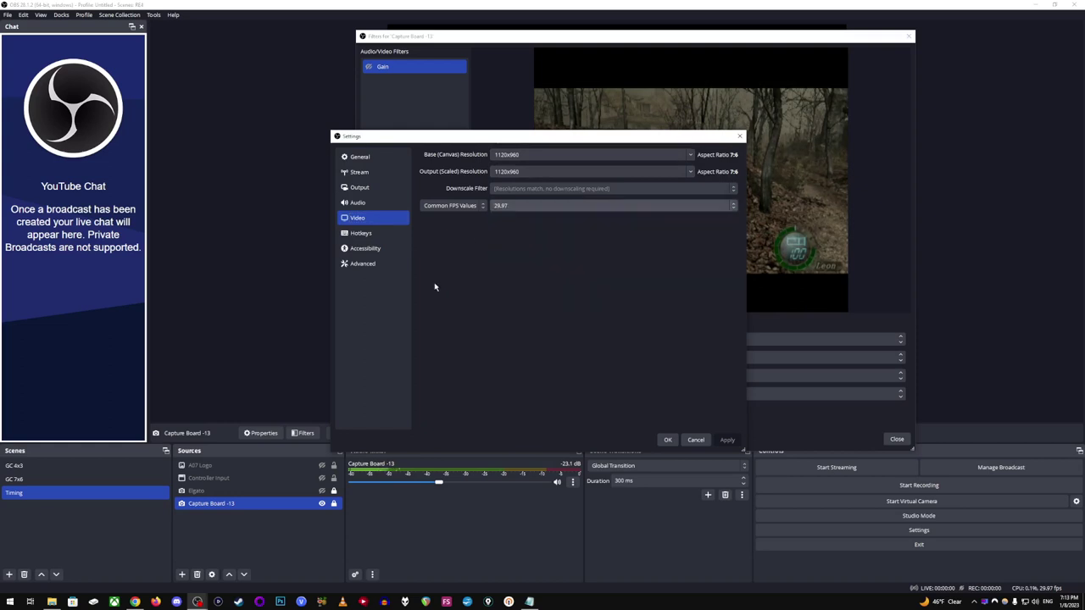
{"action": "left_click", "coordinate": [667, 440]}
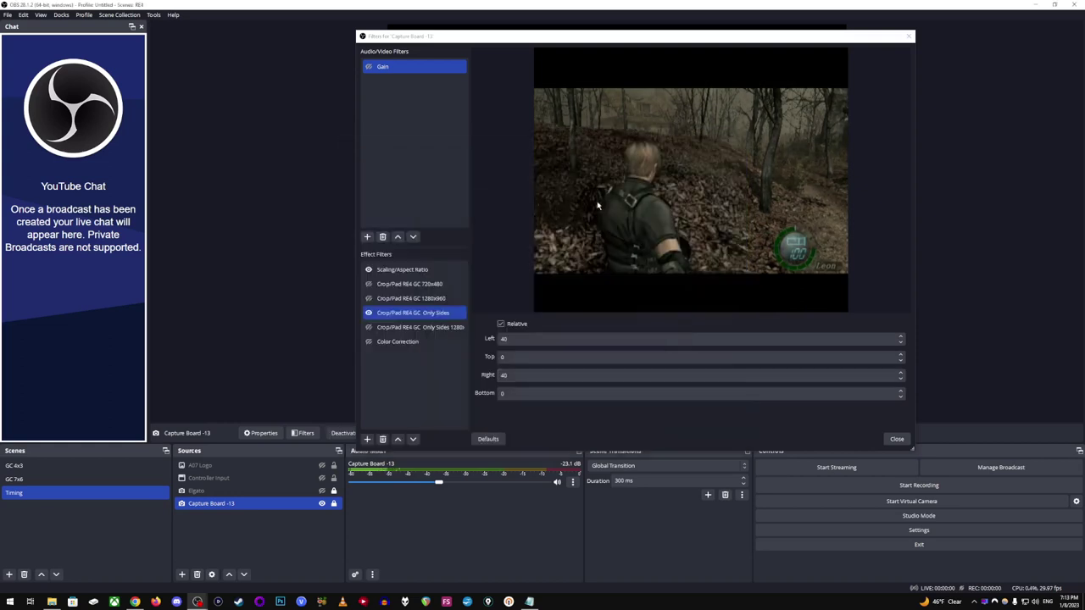
After checking the notes, set Capture Board -13's resolution to 1280x960 and confirm.
{"action": "left_click", "coordinate": [529, 602]}
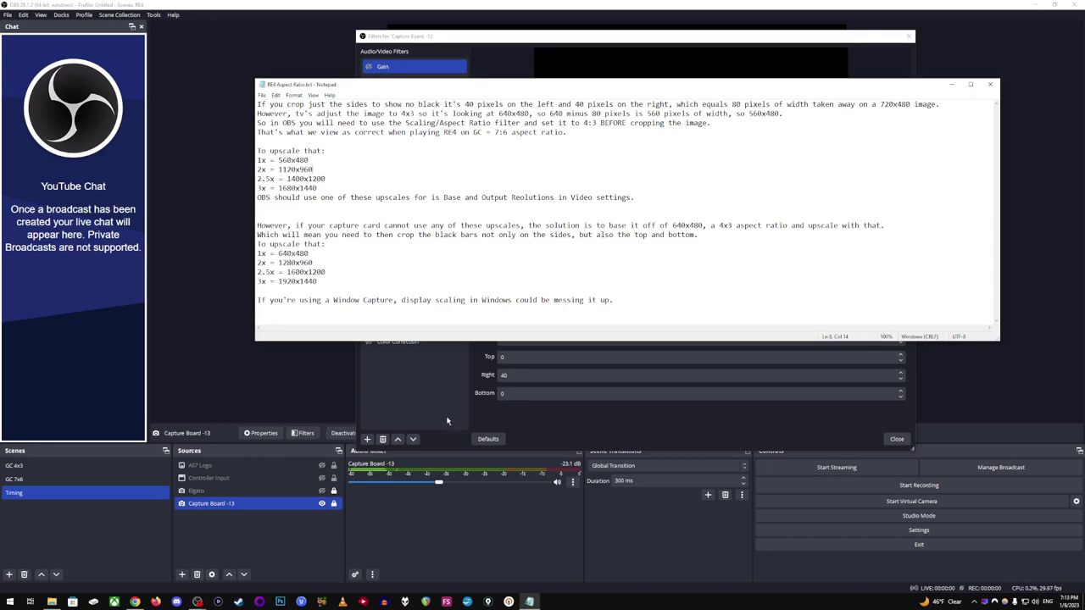
{"action": "double_click", "coordinate": [230, 503]}
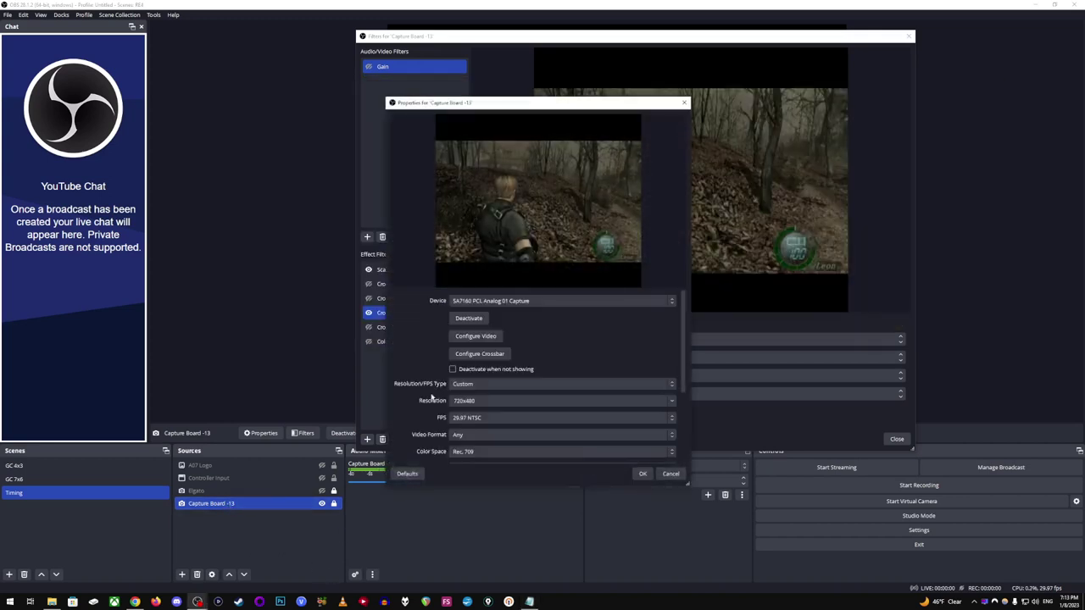
{"action": "left_click", "coordinate": [672, 401]}
{"action": "left_click", "coordinate": [668, 406]}
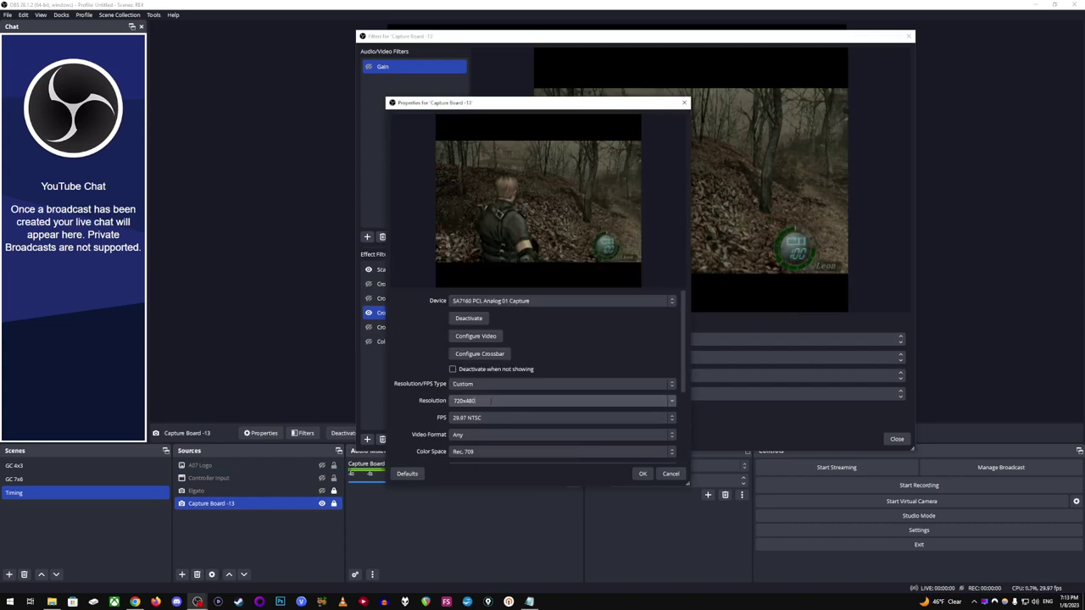
{"action": "left_click", "coordinate": [670, 404]}
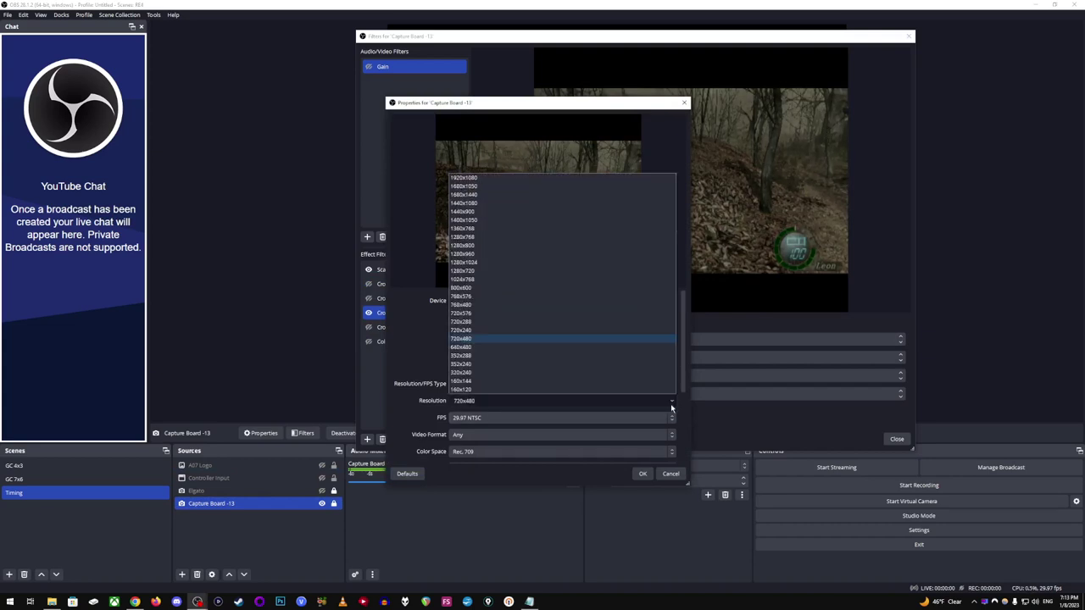
{"action": "left_click", "coordinate": [484, 347]}
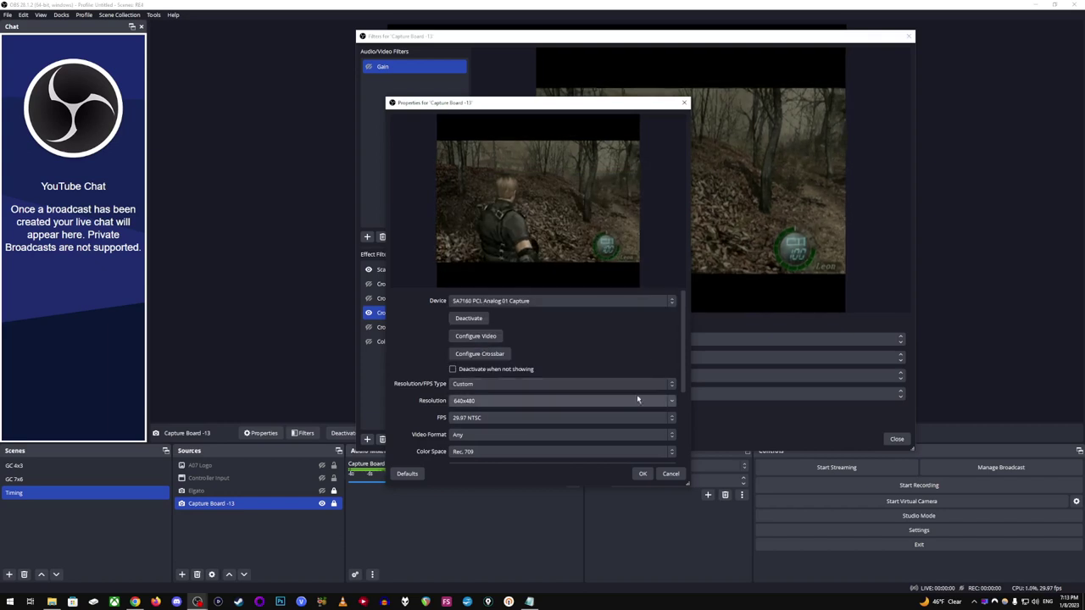
{"action": "left_click", "coordinate": [672, 401]}
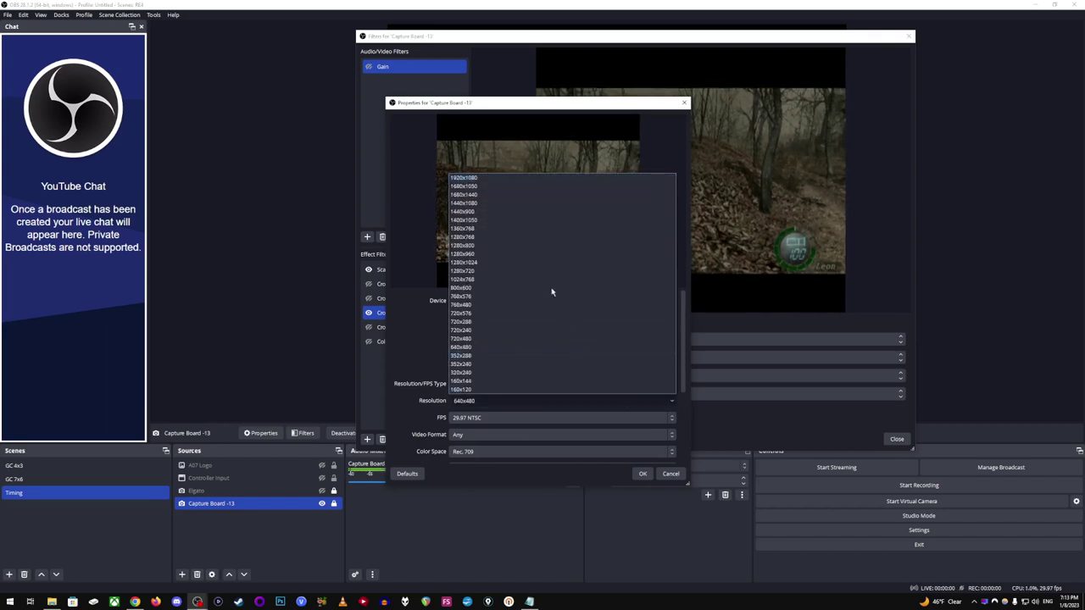
{"action": "left_click", "coordinate": [464, 254]}
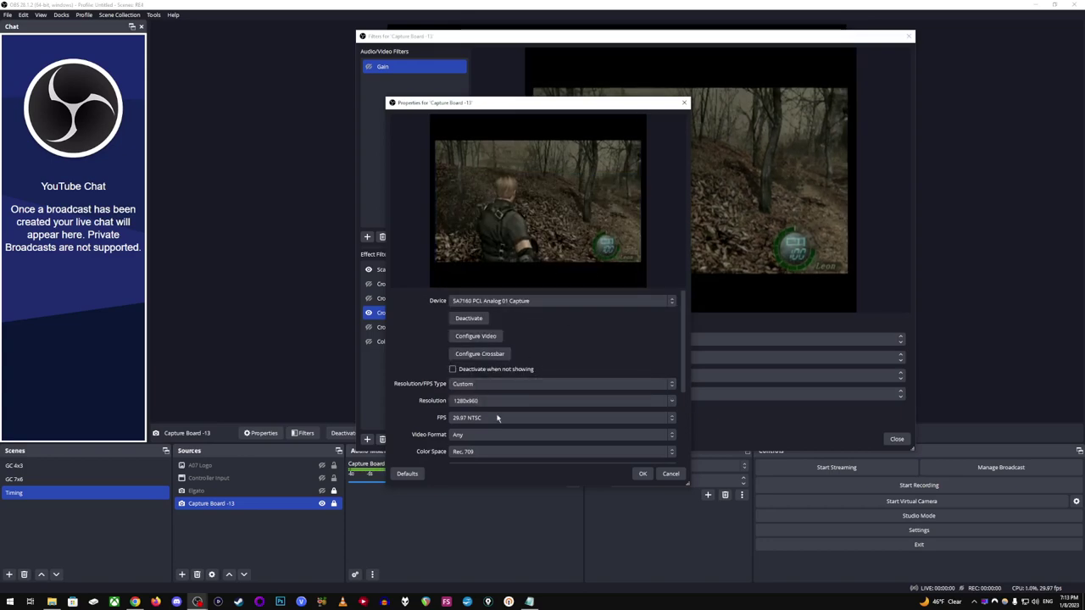
{"action": "left_click", "coordinate": [642, 476]}
Highlight the '2x = 1280x960' line in the RE4 notes, then return to the OBS Filters window.
{"action": "left_click", "coordinate": [530, 602]}
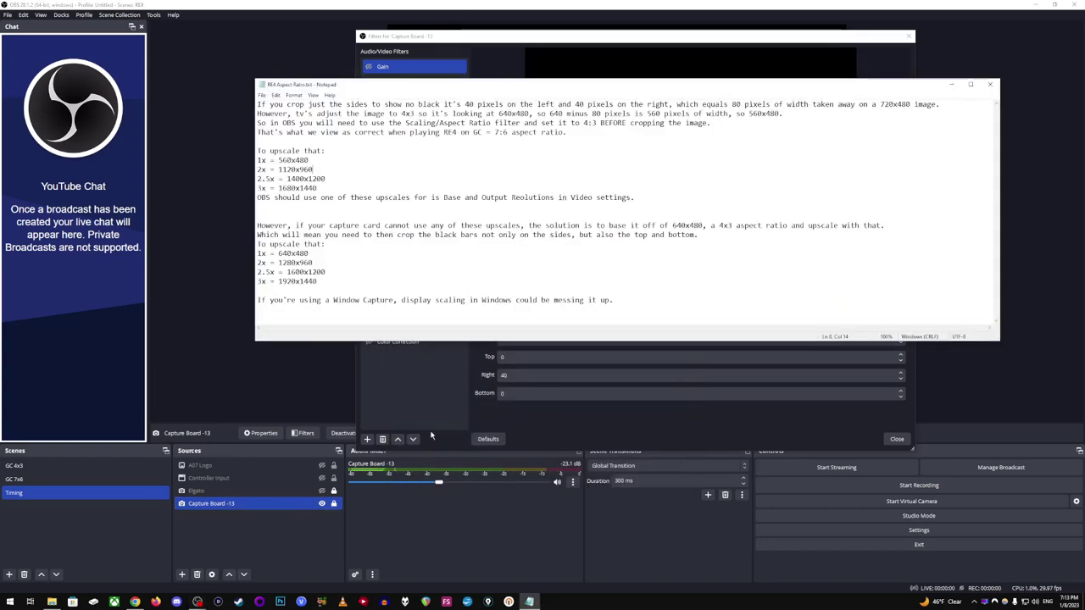
{"action": "left_click_drag", "start_coordinate": [320, 261], "coordinate": [257, 263]}
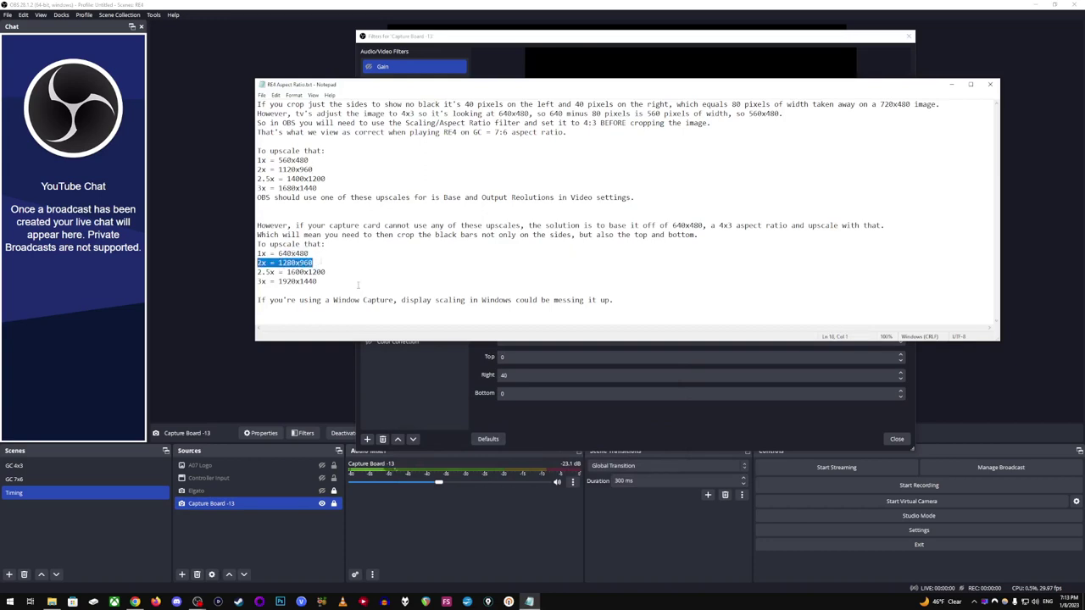
{"action": "left_click", "coordinate": [322, 260]}
{"action": "left_click", "coordinate": [257, 264], "text": "shift"}
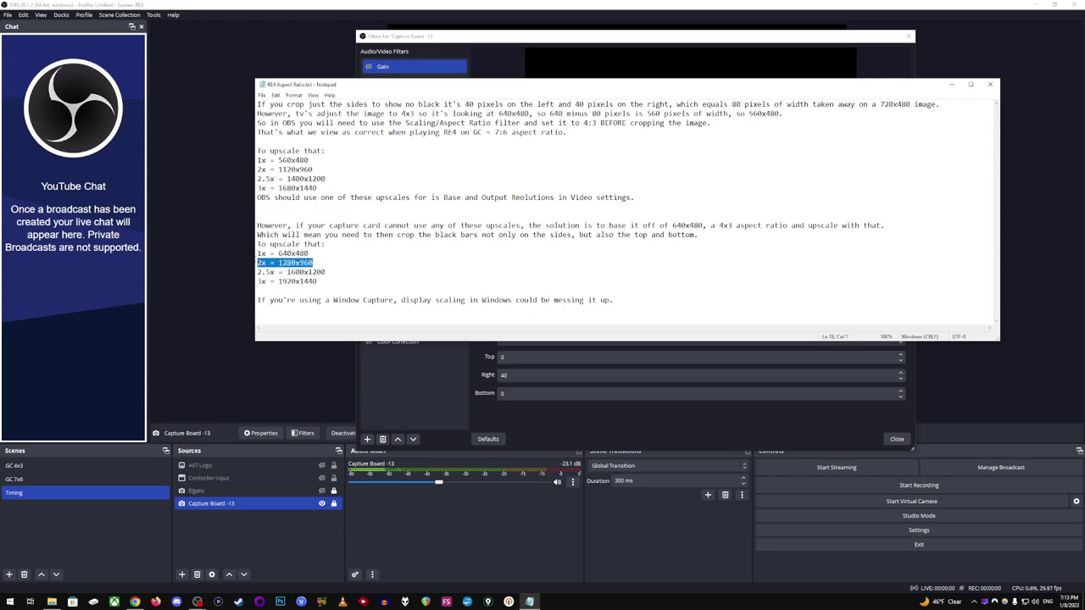
{"action": "left_click", "coordinate": [660, 42]}
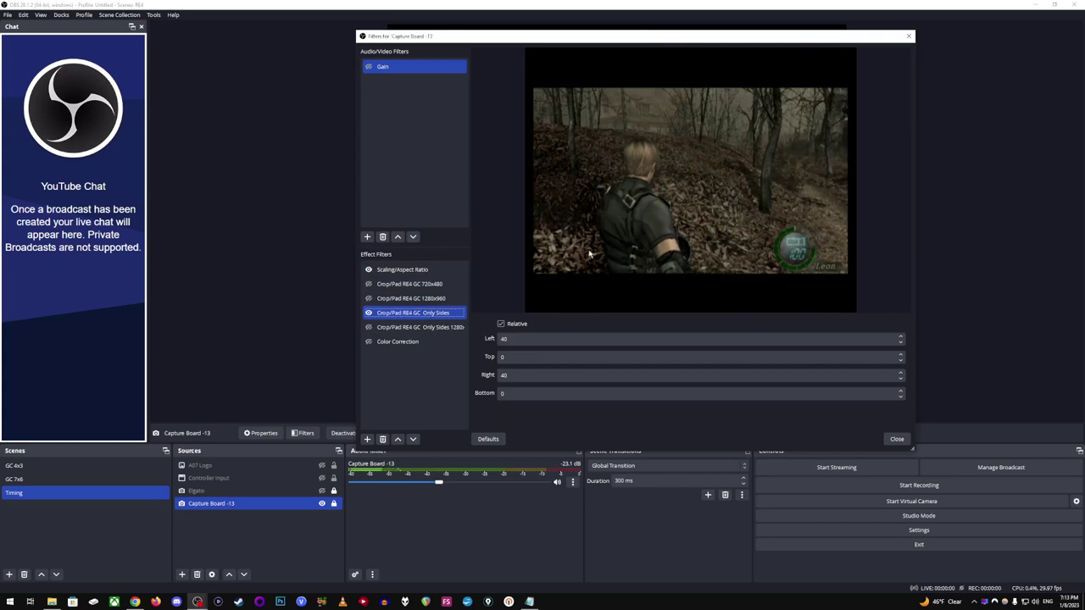
Replace the Only Sides crop with the 1280 Only Sides crop (70 left, 72 right).
{"action": "left_click", "coordinate": [368, 315]}
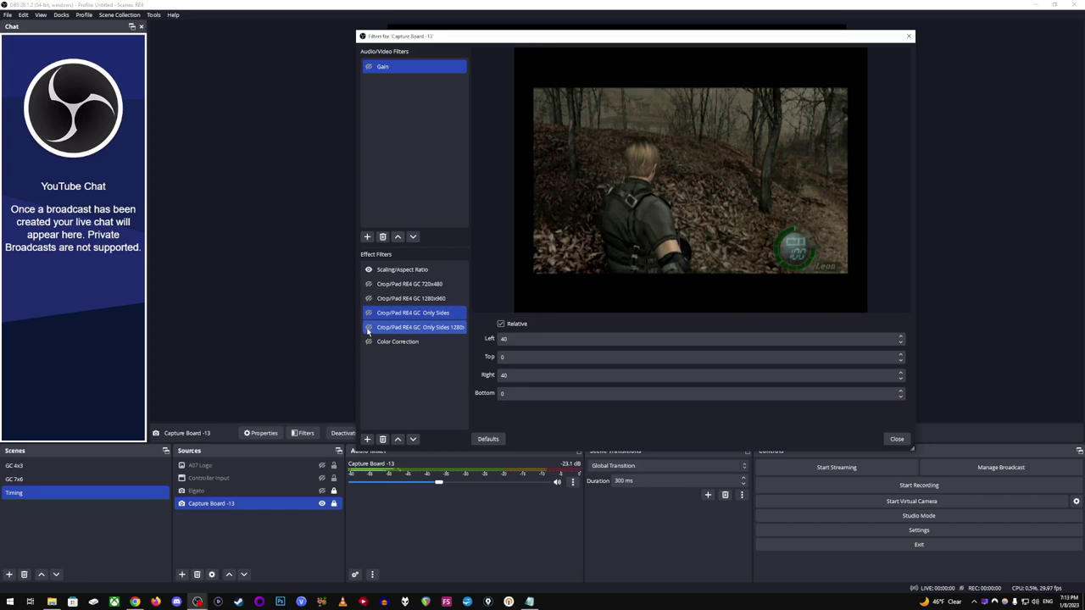
{"action": "left_click", "coordinate": [368, 328]}
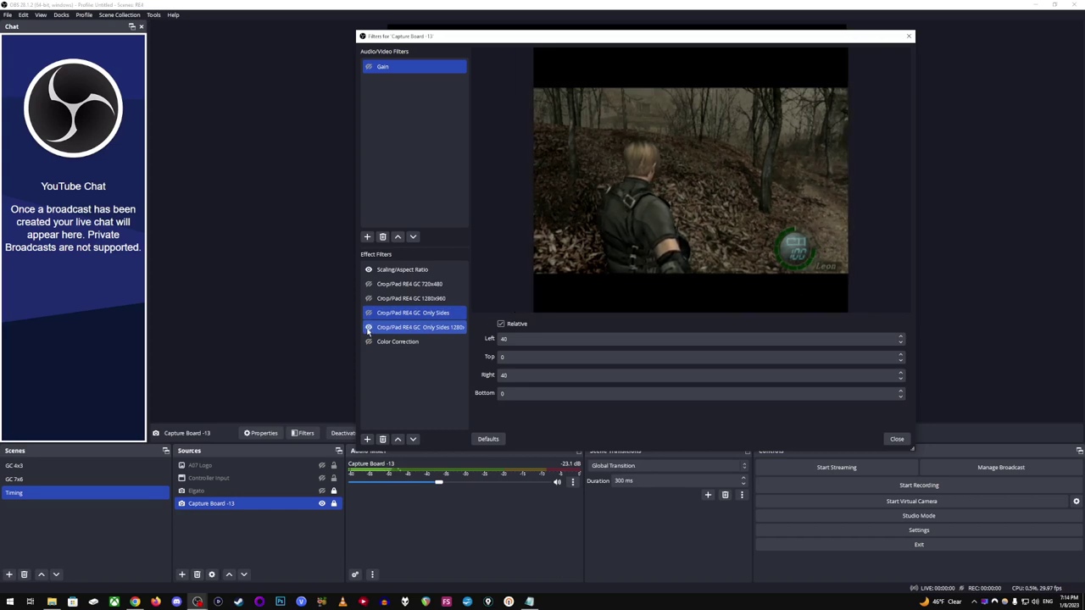
{"action": "left_click", "coordinate": [392, 329]}
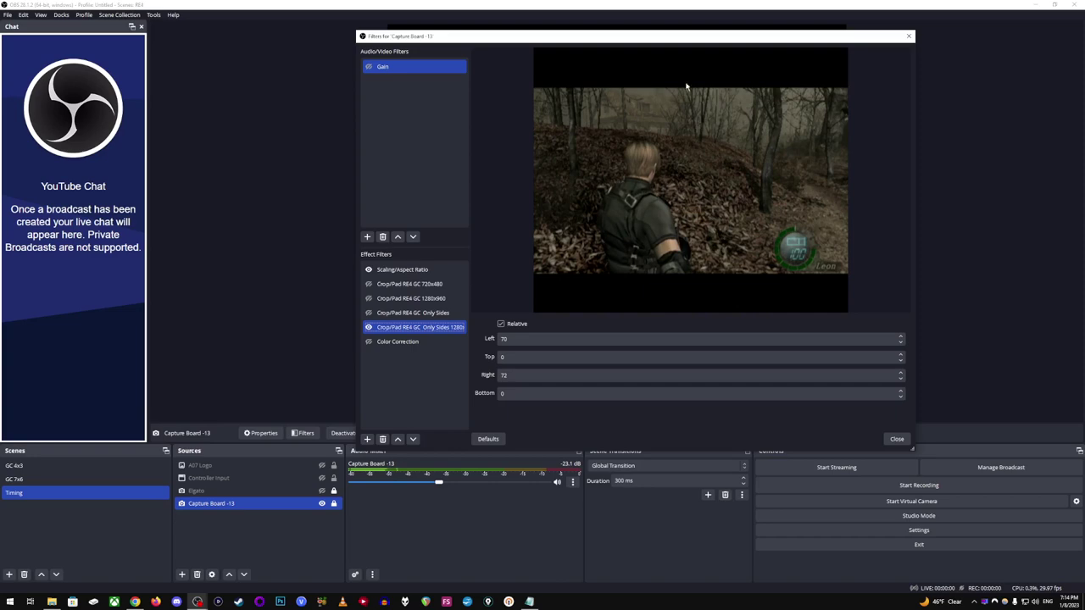
Toggle Scaling/Aspect Ratio off and on to compare, then bring up the RE4 notes.
{"action": "left_click", "coordinate": [370, 270]}
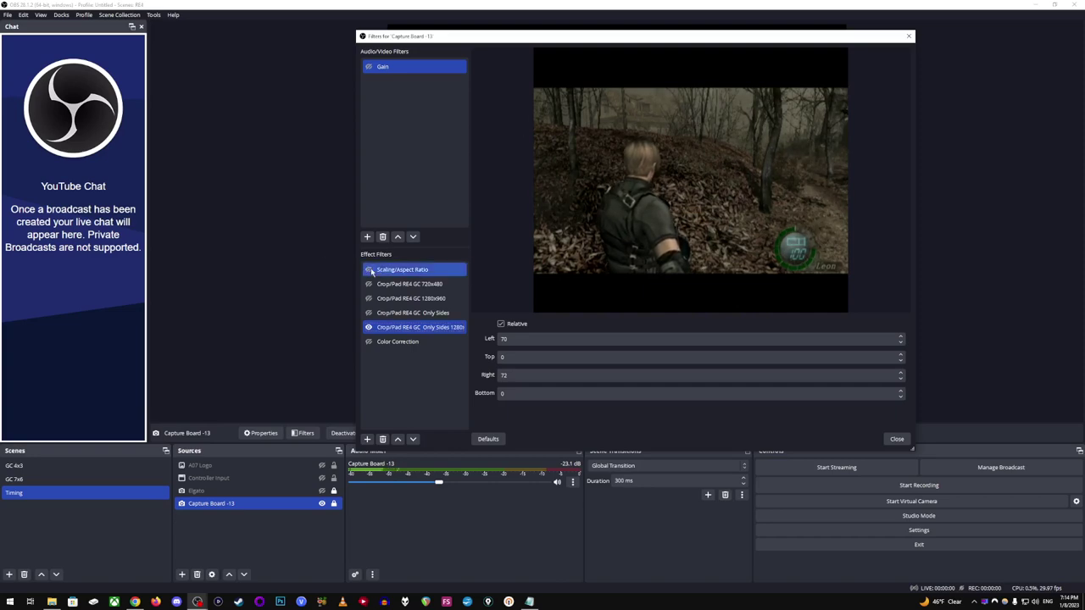
{"action": "left_click", "coordinate": [369, 269]}
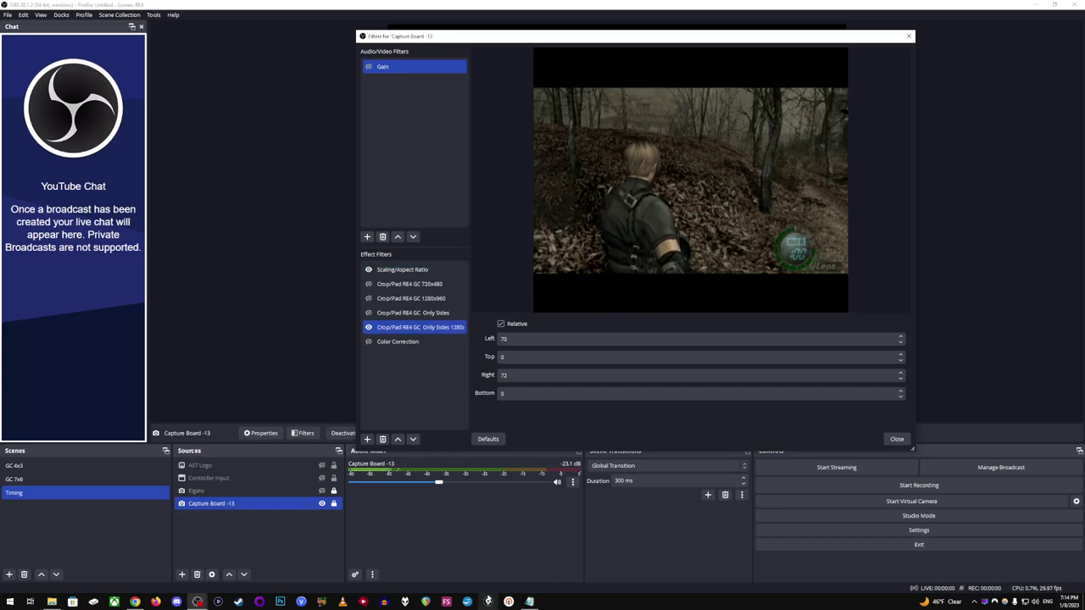
{"action": "left_click", "coordinate": [529, 602]}
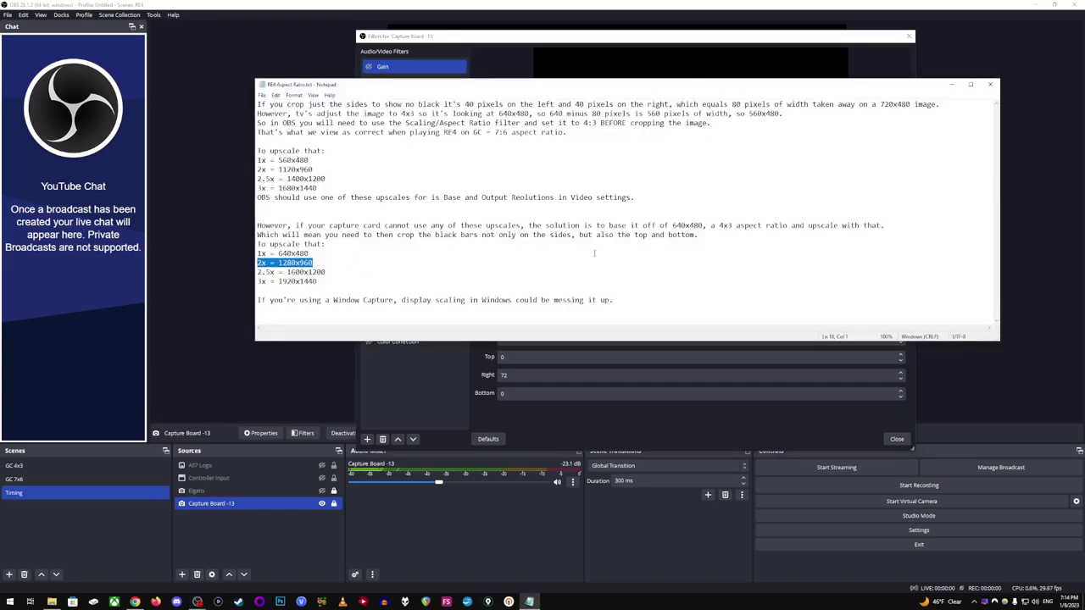
Highlight the two 640x480 fallback lines in RE4 Aspect Ratio.txt.
{"action": "left_click", "coordinate": [356, 248]}
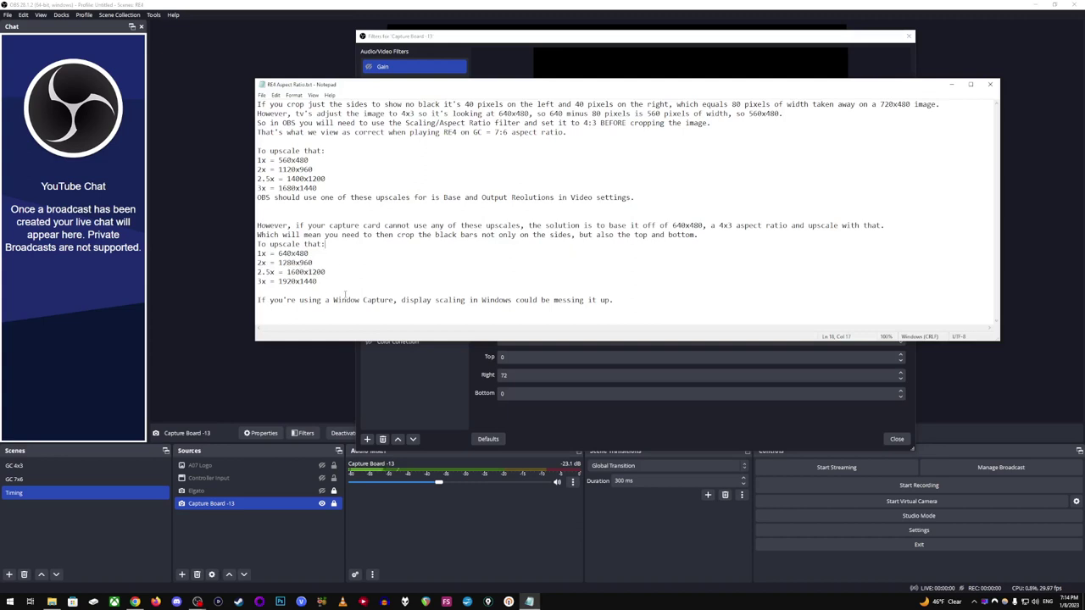
{"action": "left_click_drag", "start_coordinate": [707, 234], "coordinate": [257, 225]}
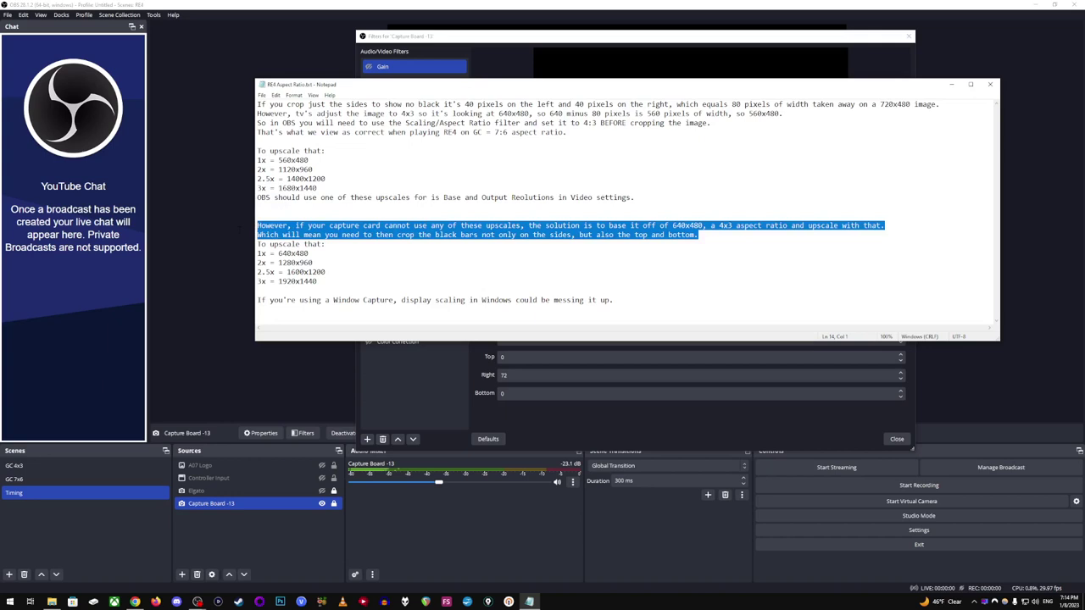
{"action": "left_click", "coordinate": [257, 225]}
{"action": "left_click", "coordinate": [248, 238]}
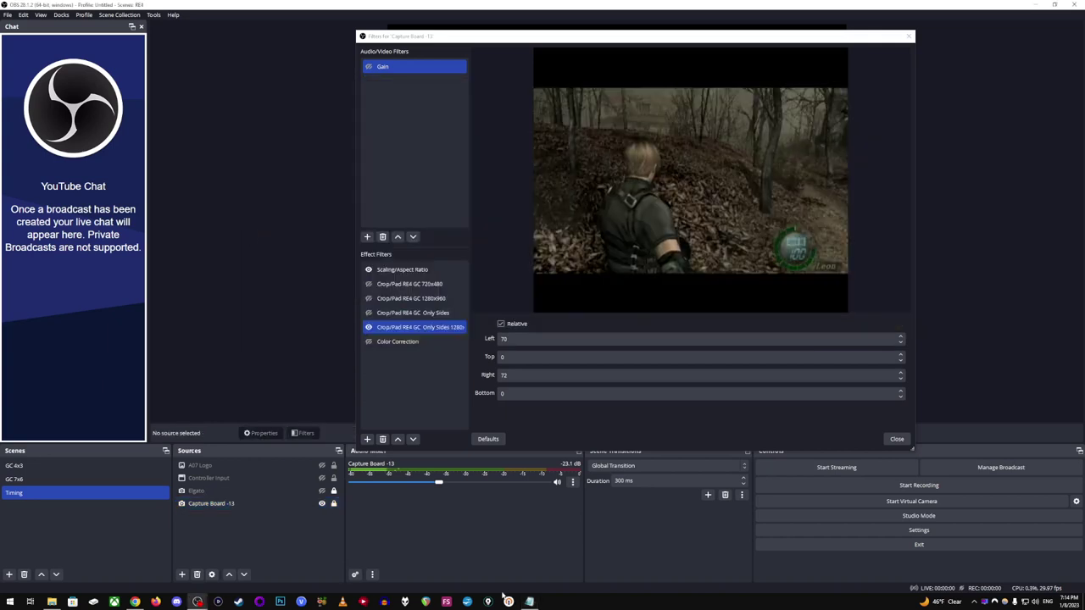
{"action": "key", "text": "alt+Tab"}
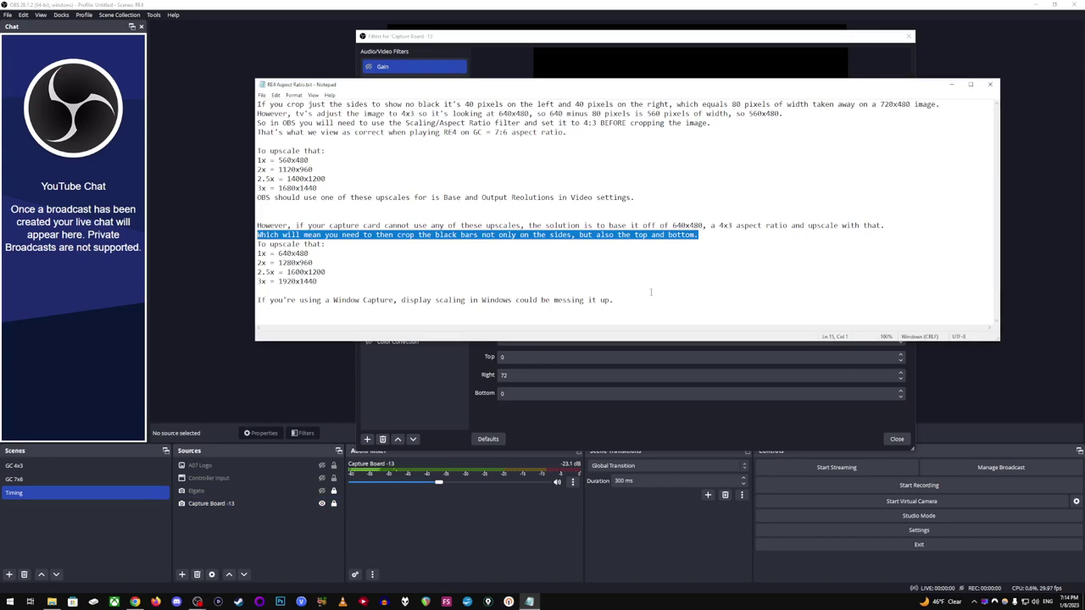
Highlight the window-capture display scaling note, then minimize Notepad.
{"action": "left_click", "coordinate": [319, 300]}
{"action": "left_click_drag", "start_coordinate": [417, 301], "coordinate": [258, 300]}
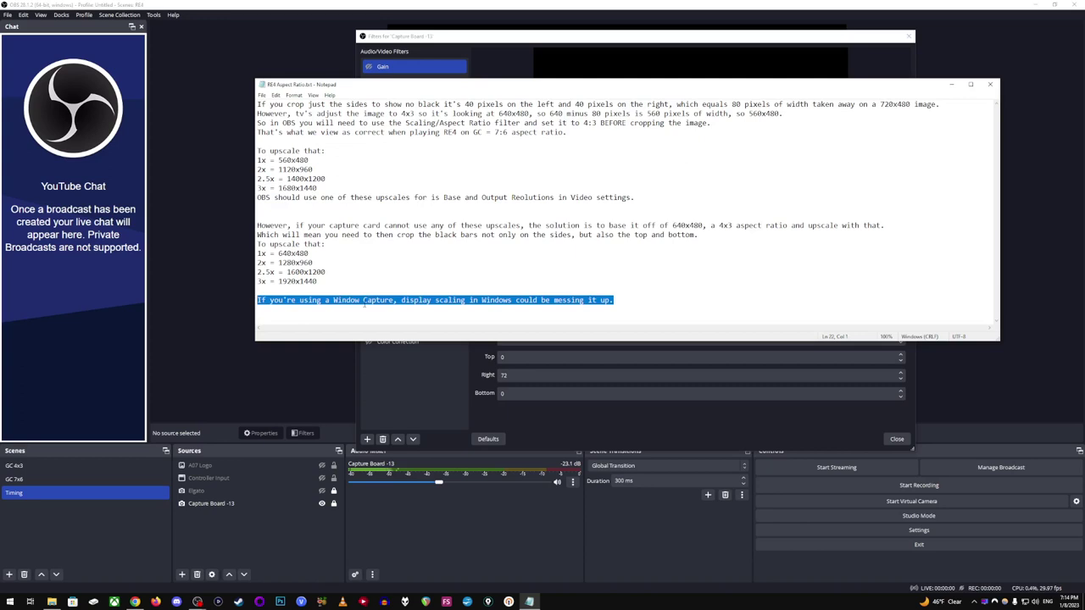
{"action": "left_click", "coordinate": [627, 301]}
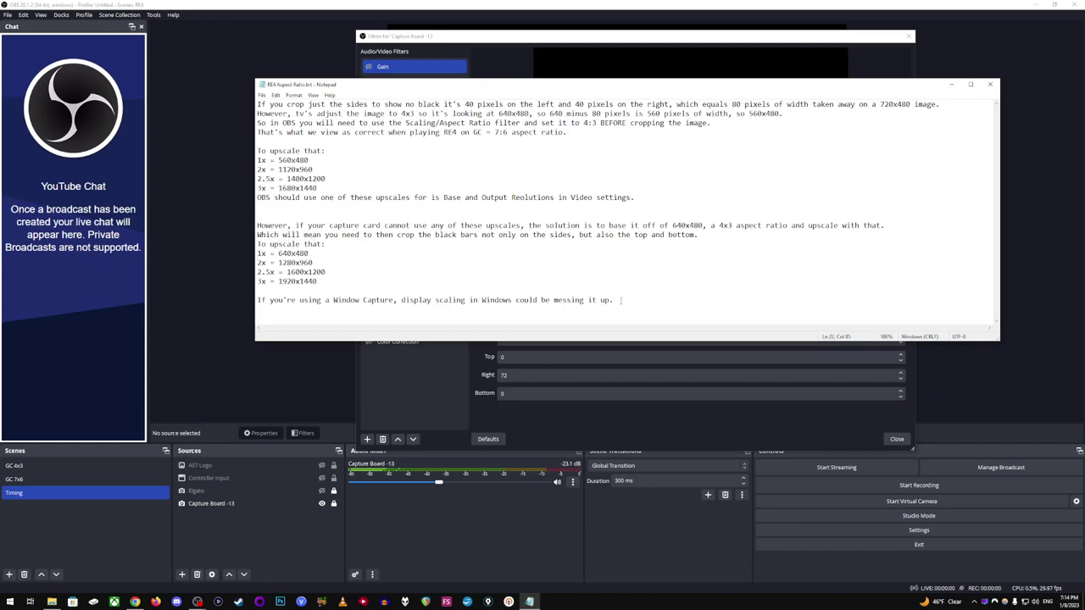
{"action": "left_click_drag", "start_coordinate": [622, 300], "coordinate": [257, 301]}
{"action": "key", "text": "Down"}
{"action": "left_click", "coordinate": [951, 84]}
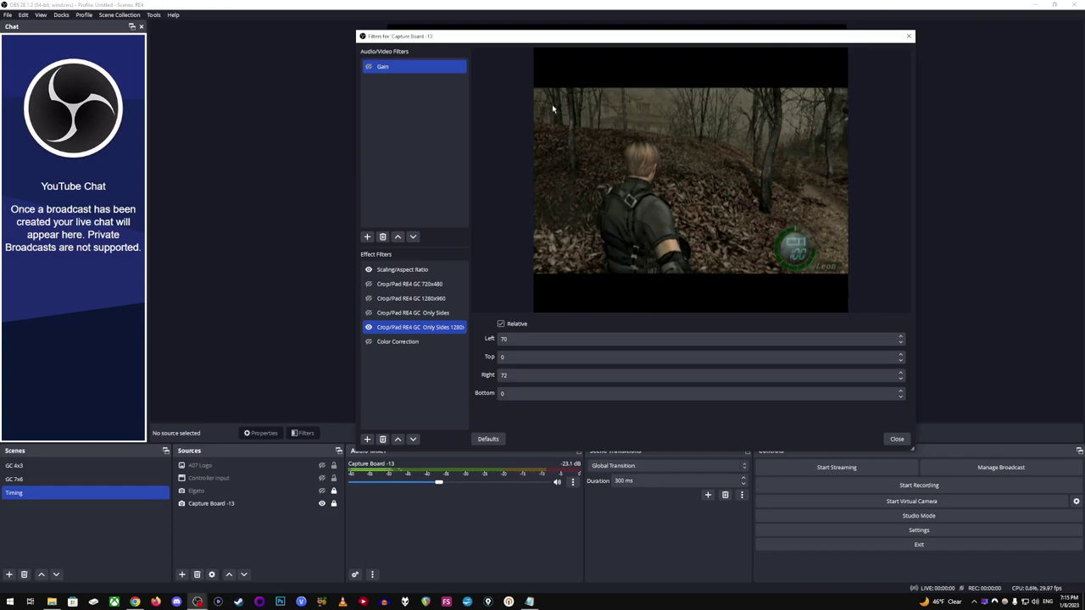
Move the Capture Board -13 filters aside to reveal the preview, then close them.
{"action": "left_click_drag", "start_coordinate": [705, 38], "coordinate": [413, 310]}
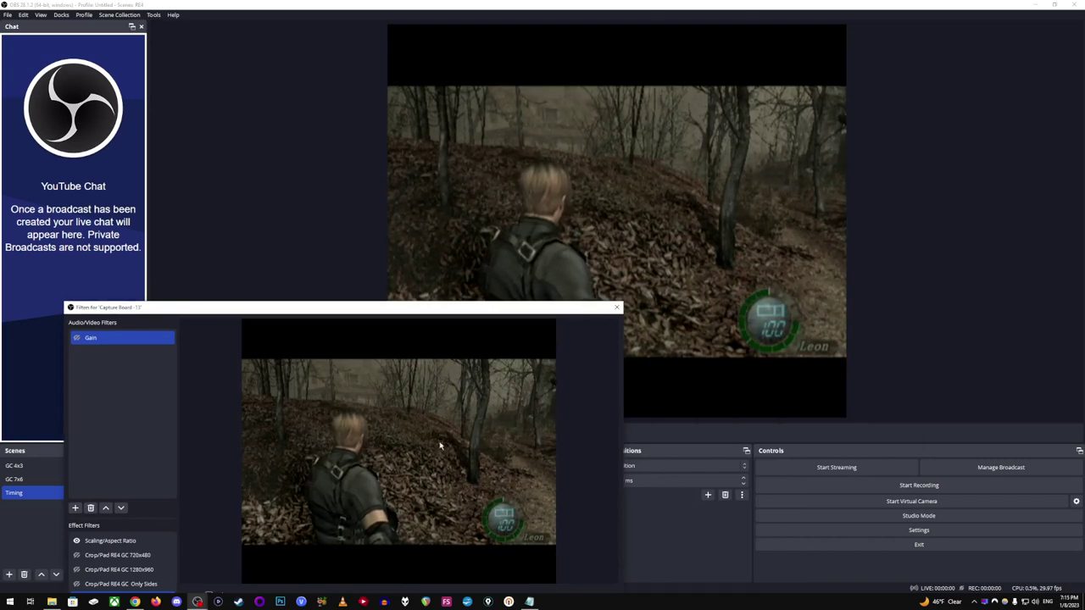
{"action": "left_click_drag", "start_coordinate": [421, 306], "coordinate": [745, 39]}
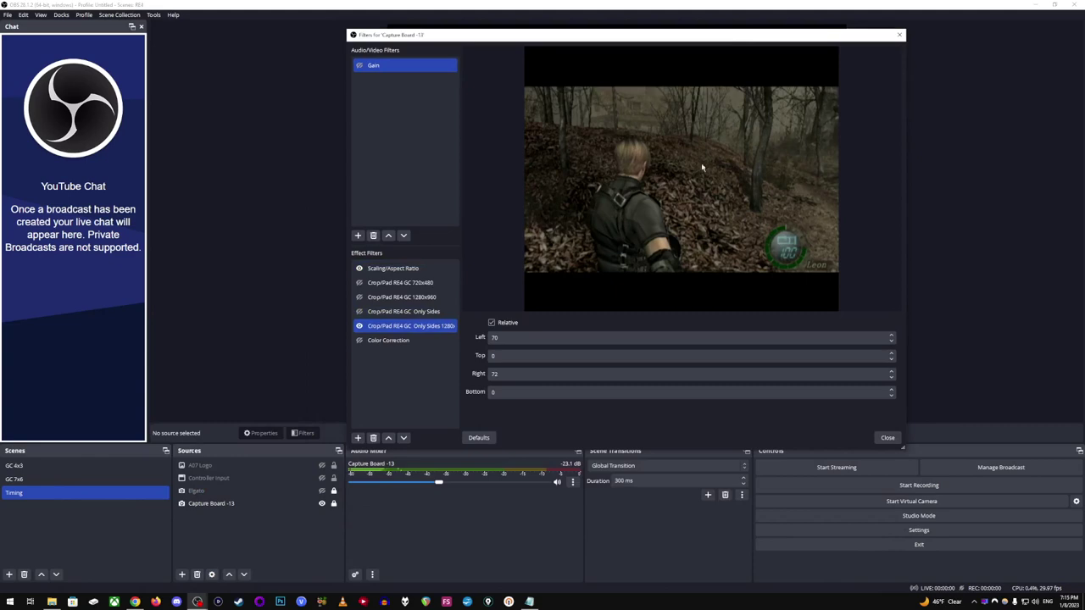
{"action": "left_click", "coordinate": [887, 438]}
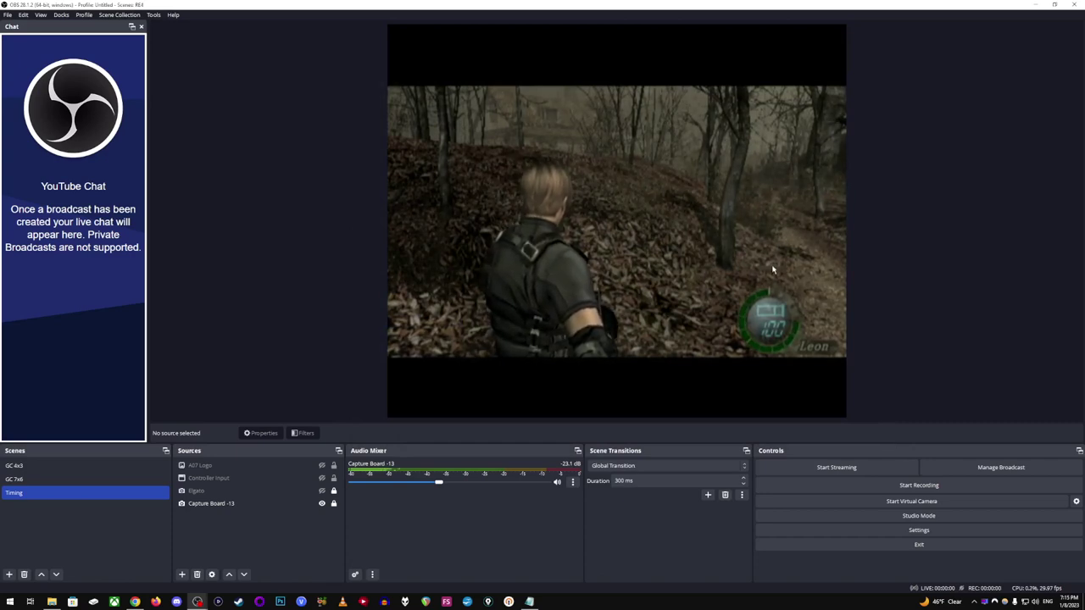
Select and deselect the A07 Logo source, then open the RE4 GCUSB Autosplit Pictures folder.
{"action": "left_click", "coordinate": [246, 467]}
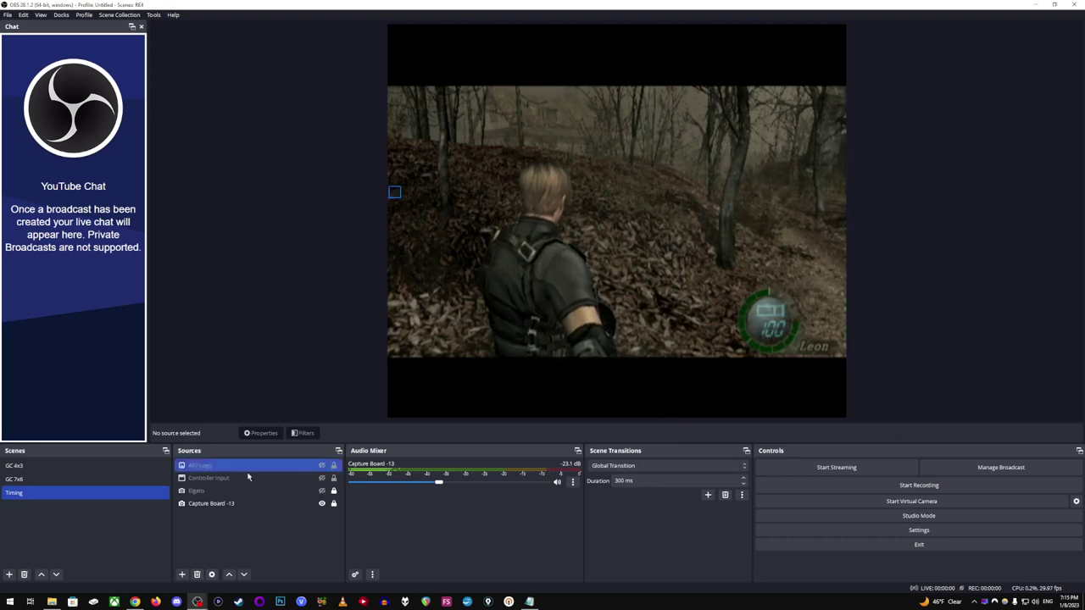
{"action": "left_click", "coordinate": [595, 285]}
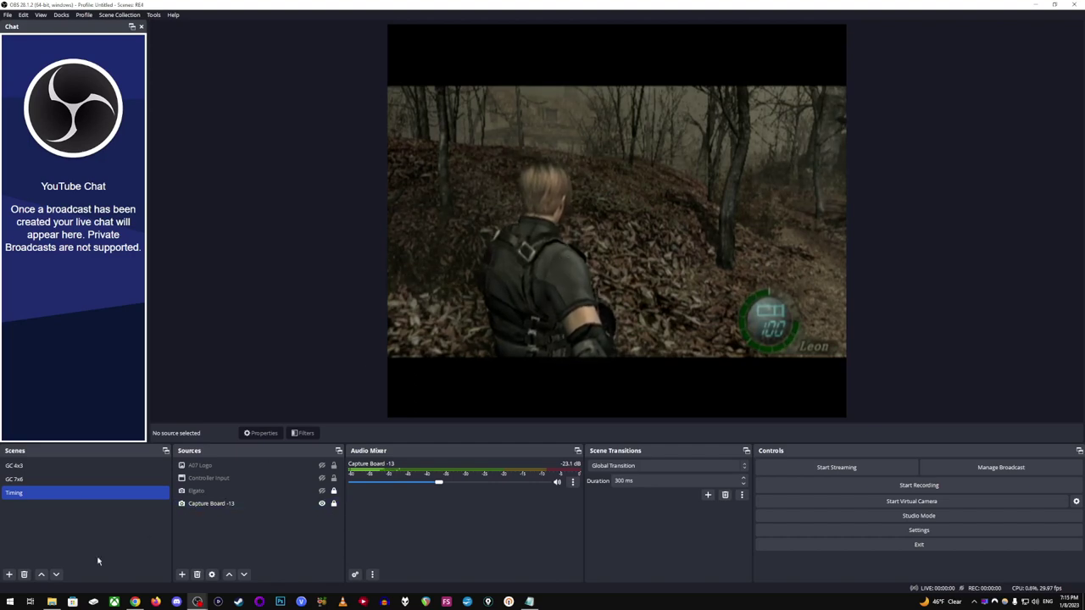
{"action": "left_click", "coordinate": [51, 601]}
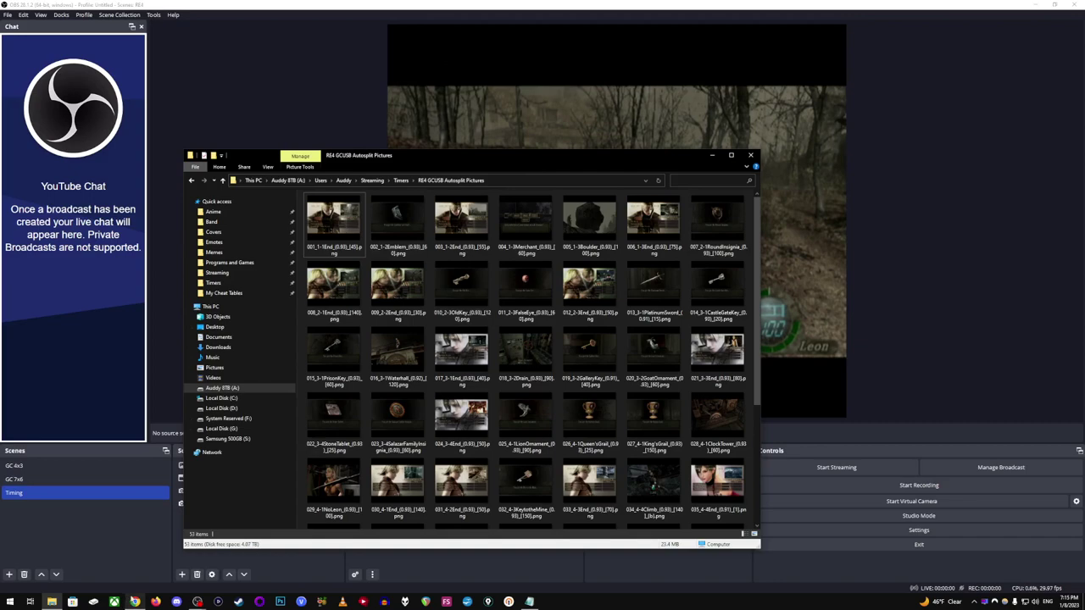
Peek at the AutoSplit GitHub page, then switch to the eBay capture board listing.
{"action": "left_click", "coordinate": [135, 602]}
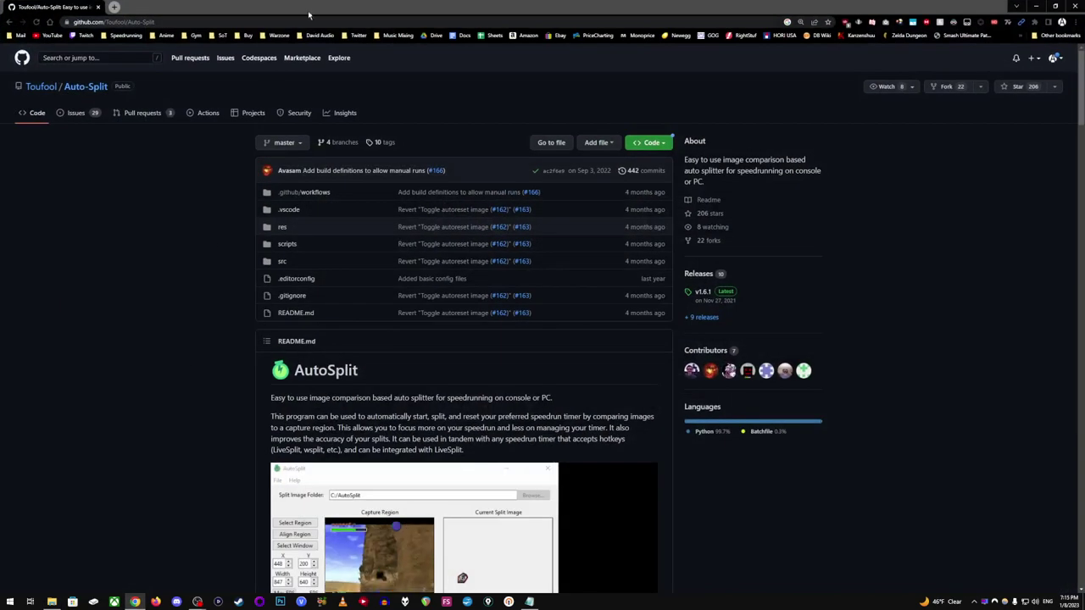
{"action": "left_click", "coordinate": [135, 602]}
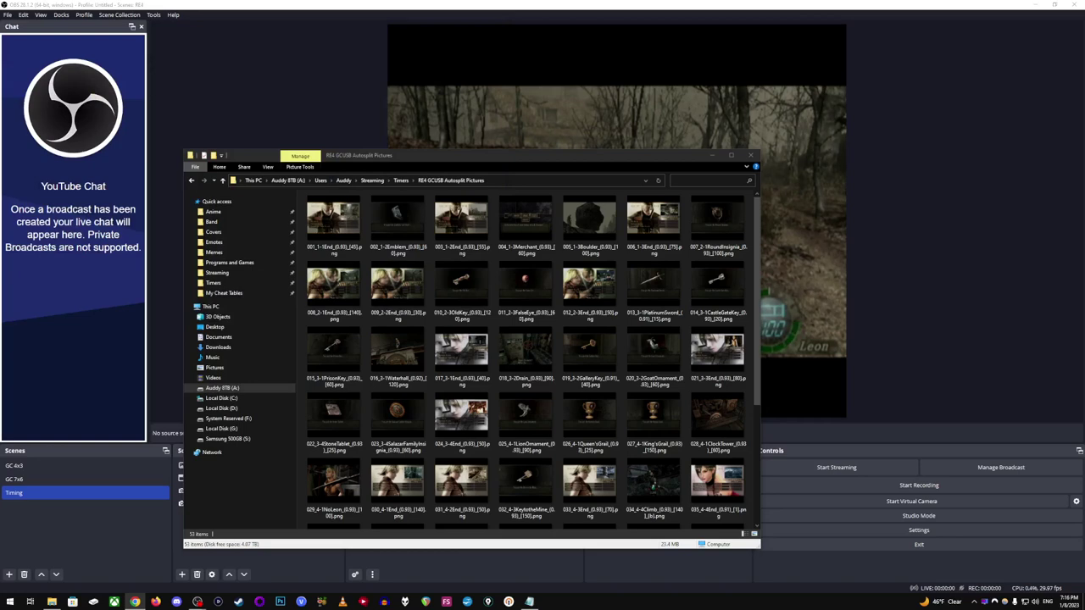
{"action": "key", "text": "alt+Tab"}
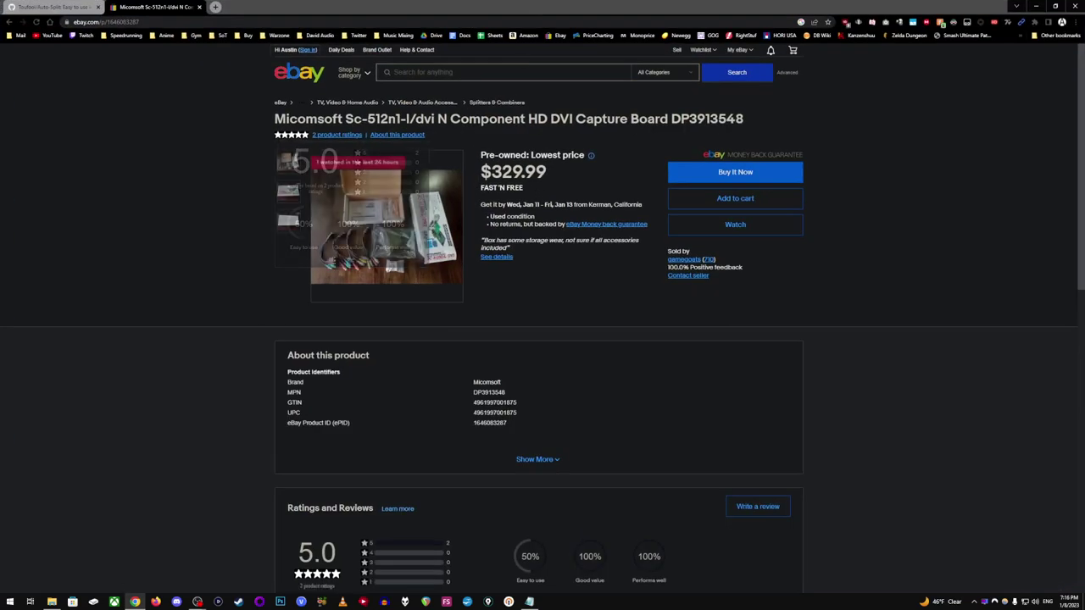
{"action": "left_click_drag", "start_coordinate": [345, 119], "coordinate": [400, 119]}
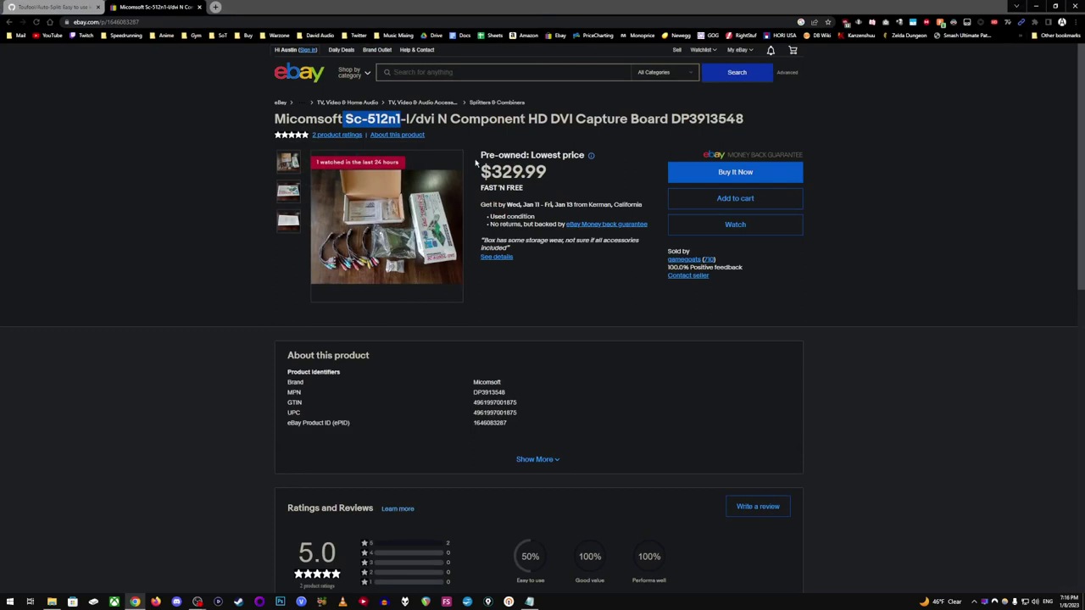
{"action": "left_click", "coordinate": [410, 243]}
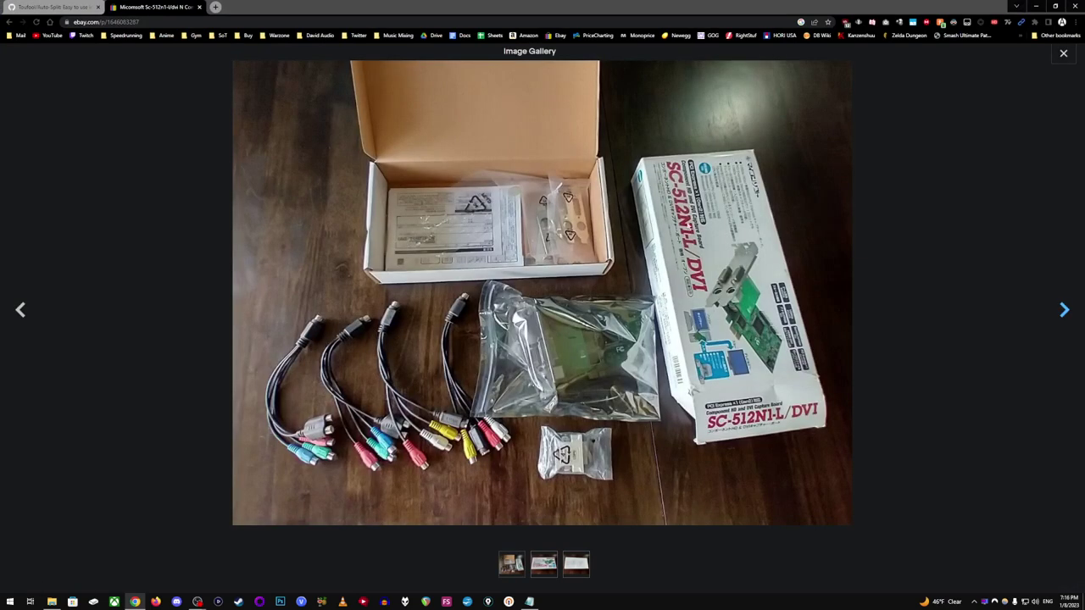
{"action": "left_click", "coordinate": [1064, 55]}
{"action": "left_click_drag", "start_coordinate": [276, 119], "coordinate": [340, 119]}
{"action": "left_click", "coordinate": [343, 119]}
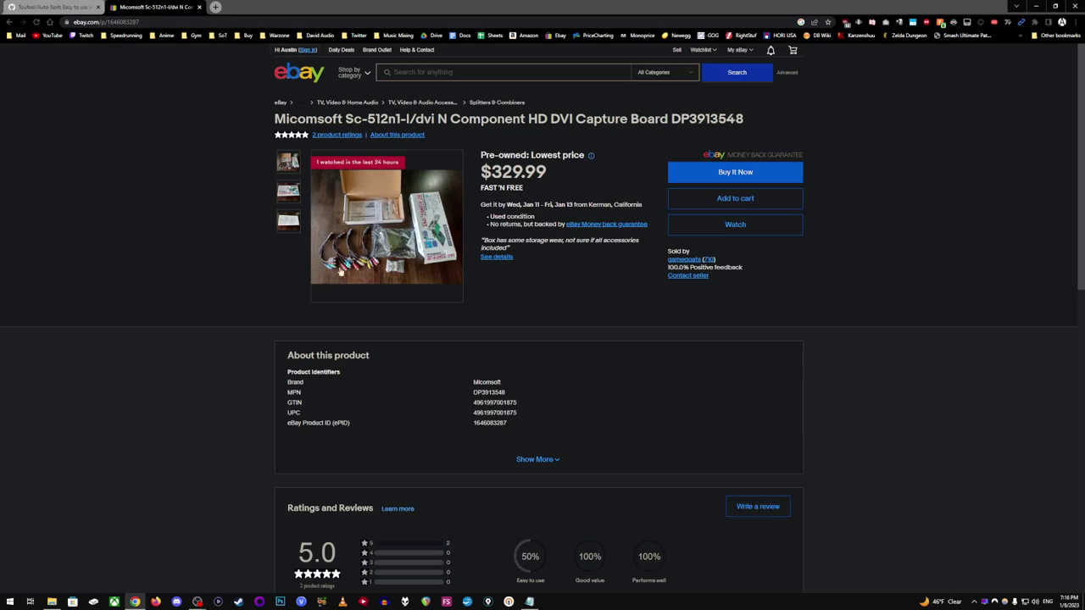
{"action": "left_click", "coordinate": [1036, 5]}
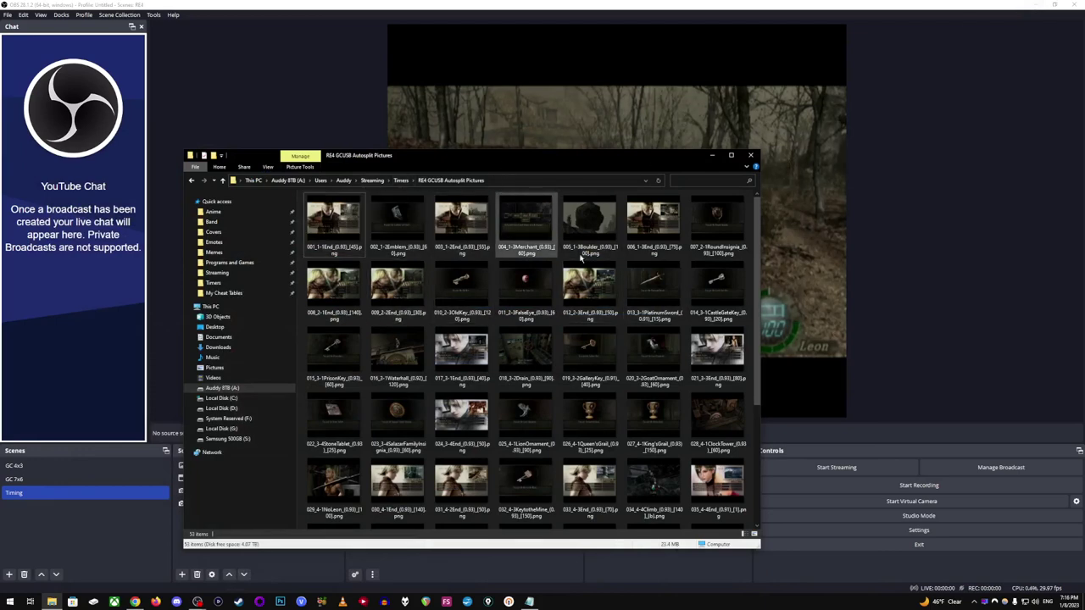
Go up to Timers, widen the Name column, and open RE4 GCUSB Autosplit Pictures Elgato.
{"action": "scroll", "coordinate": [525, 398], "scroll_direction": "down", "scroll_amount": 3}
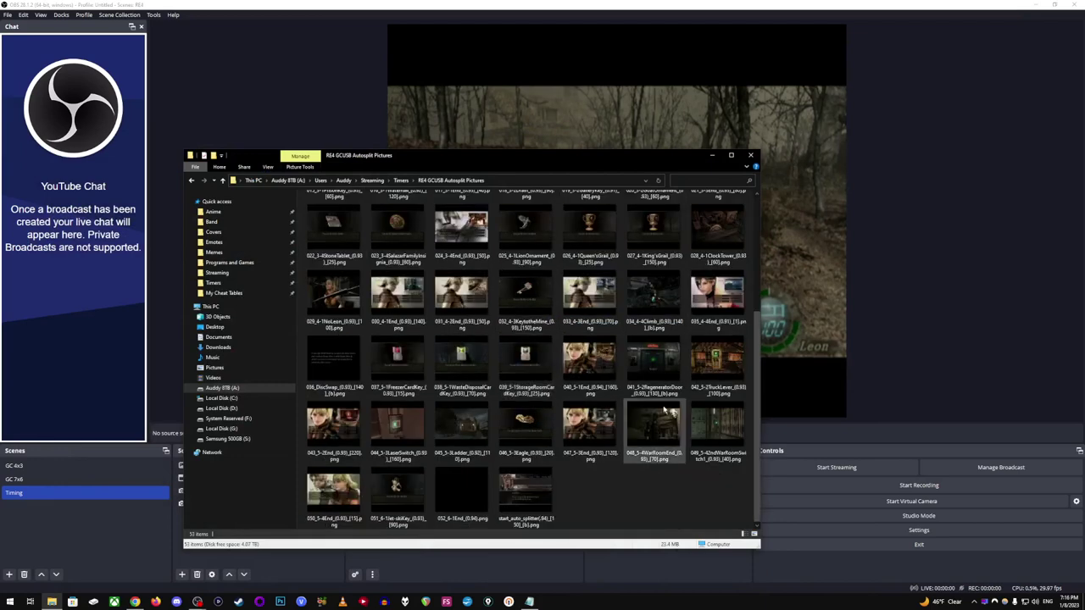
{"action": "scroll", "coordinate": [509, 356], "scroll_direction": "up", "scroll_amount": 3}
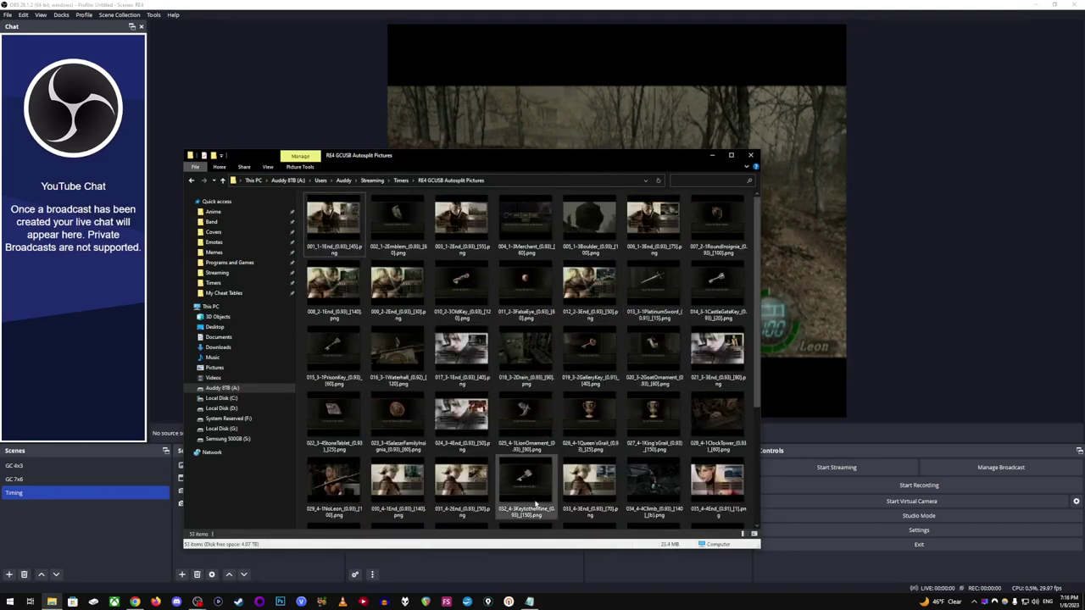
{"action": "left_click", "coordinate": [400, 180]}
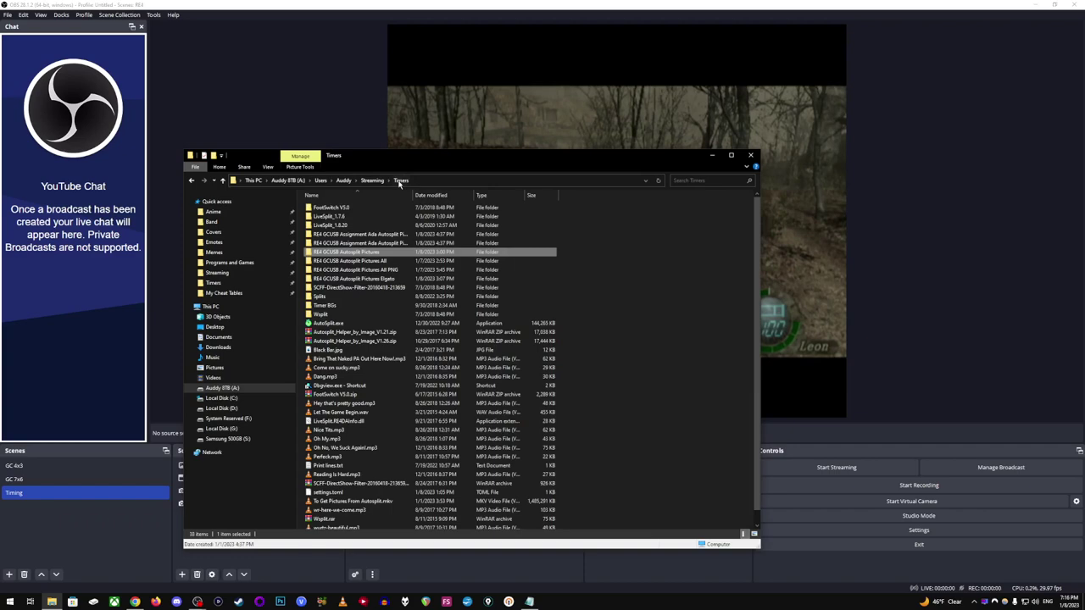
{"action": "left_click_drag", "start_coordinate": [413, 195], "coordinate": [460, 196]}
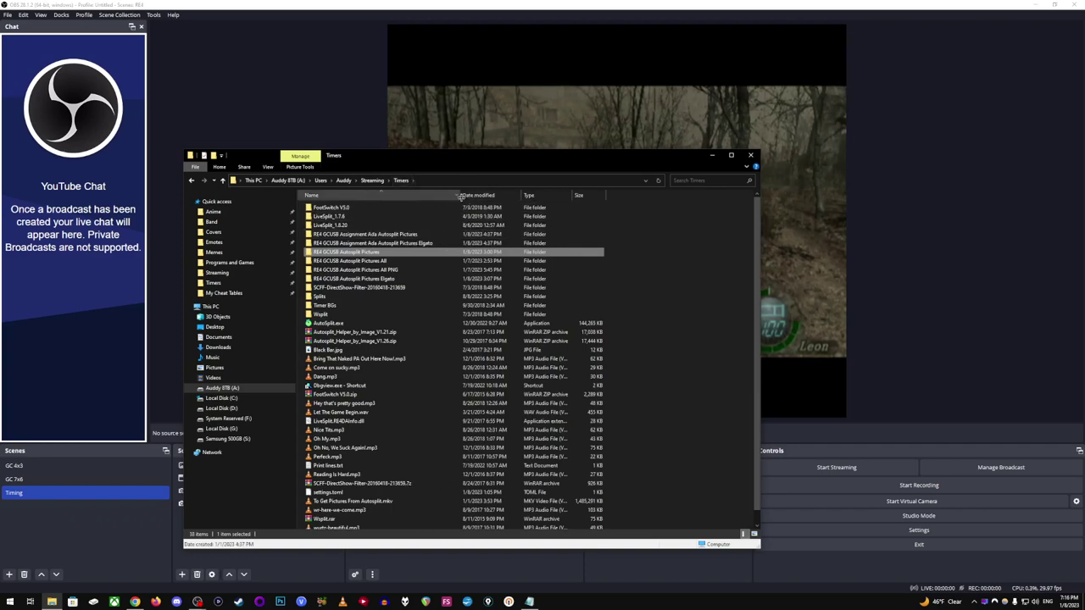
{"action": "left_click_drag", "start_coordinate": [514, 161], "coordinate": [455, 402]}
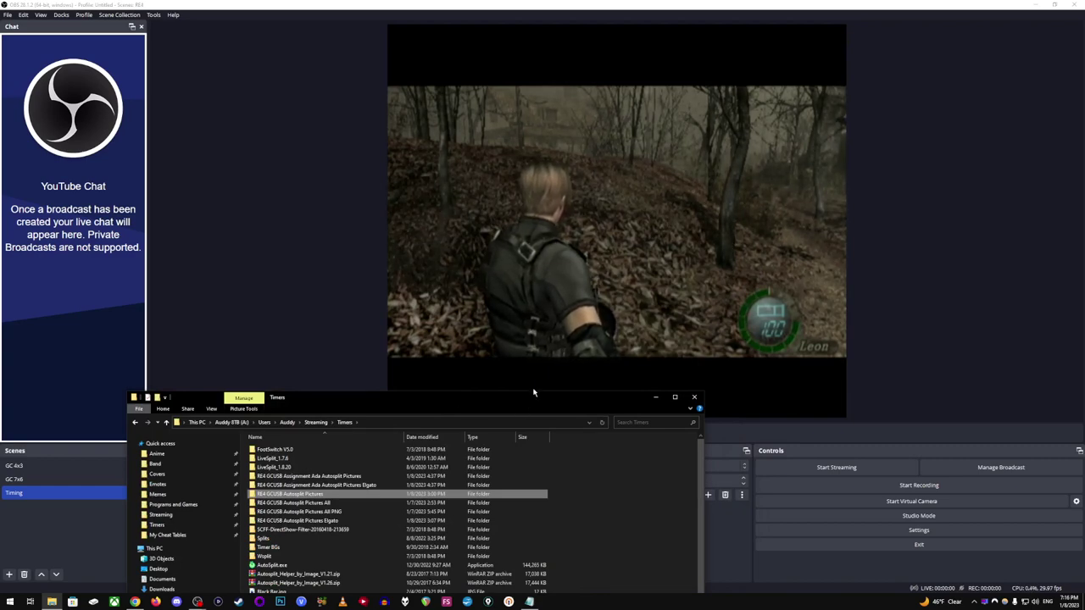
{"action": "left_click_drag", "start_coordinate": [536, 401], "coordinate": [700, 66]}
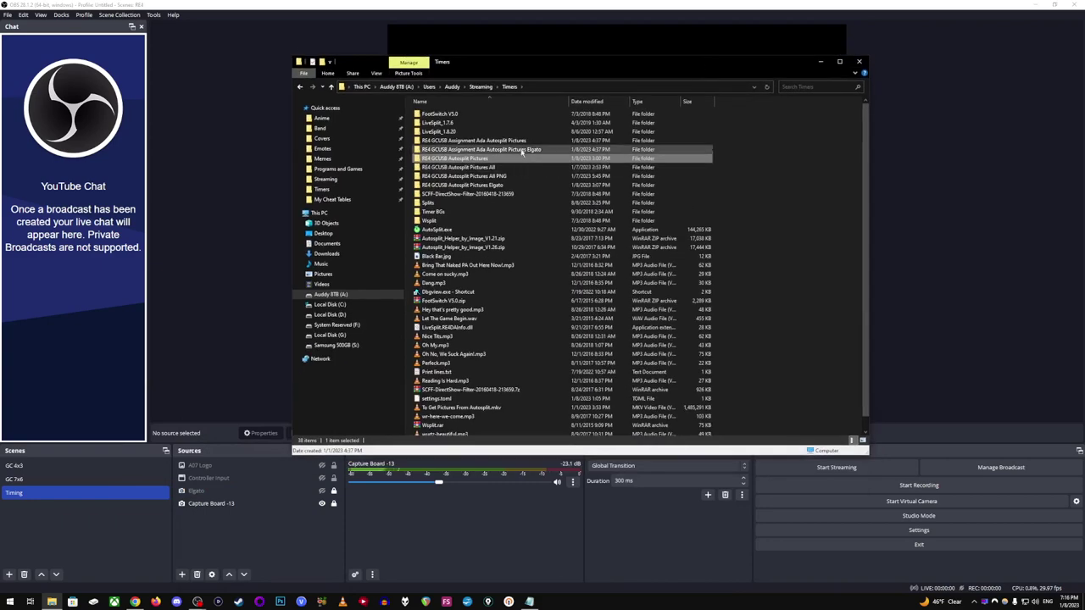
{"action": "double_click", "coordinate": [487, 184]}
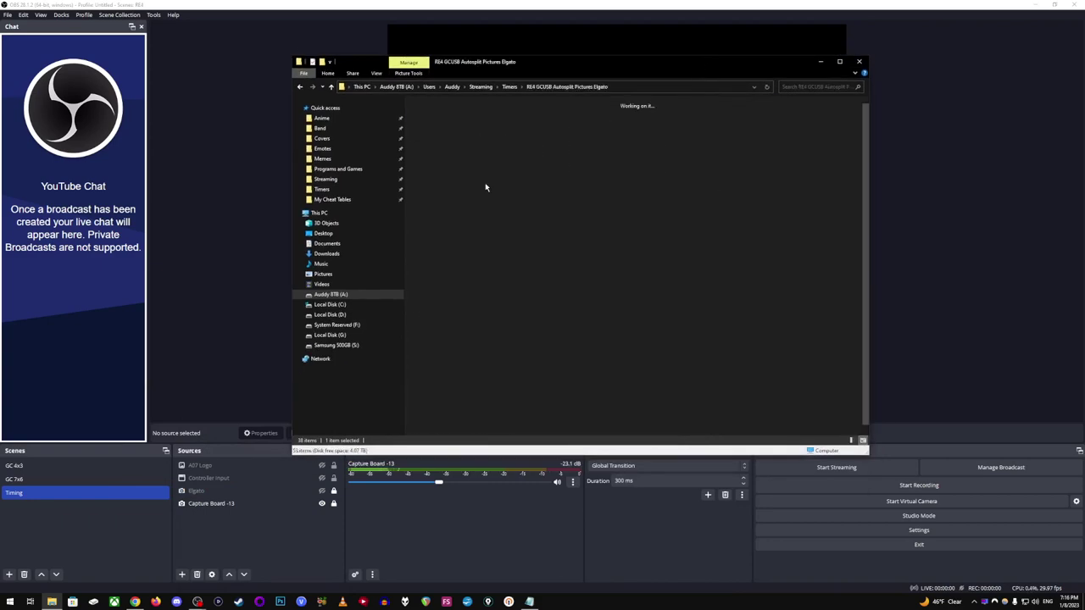
{"action": "left_click_drag", "start_coordinate": [672, 62], "coordinate": [641, 127]}
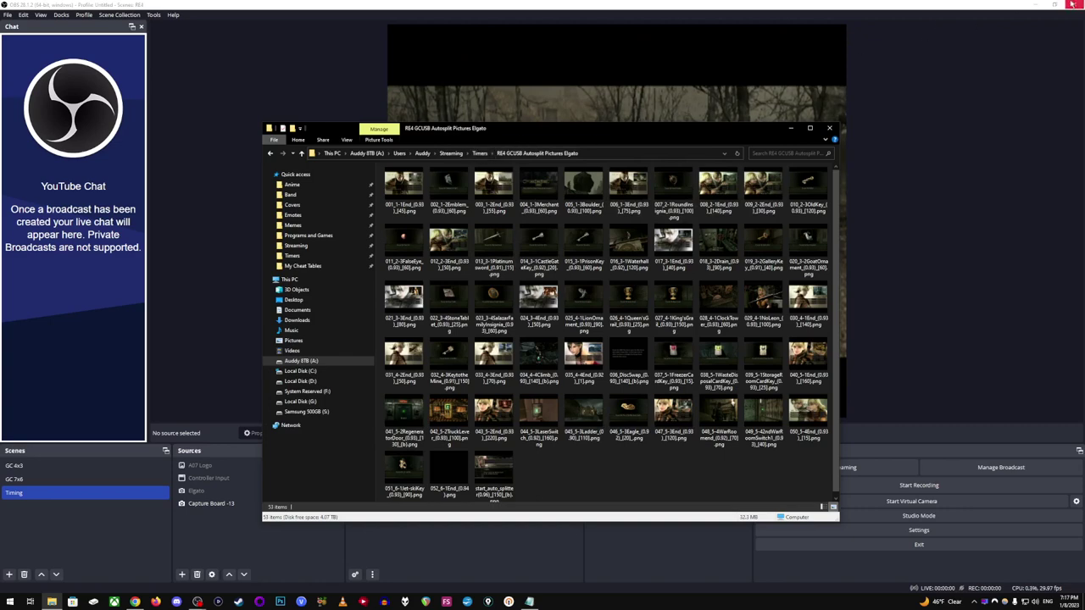
Launch LiveSplit with the Assignment Ada splits and dismiss its update notice.
{"action": "left_click", "coordinate": [1036, 4]}
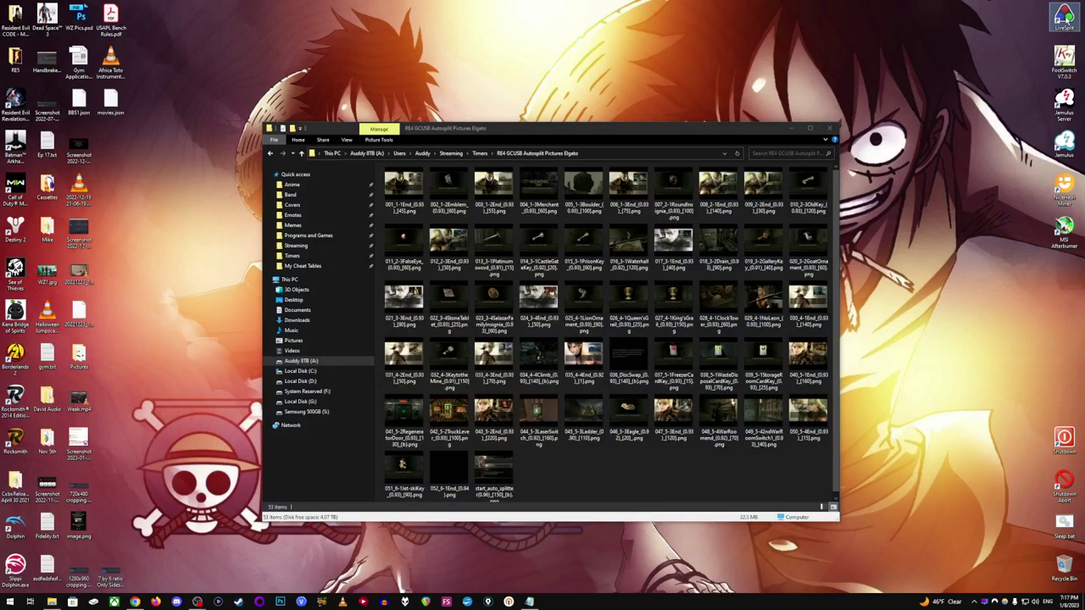
{"action": "double_click", "coordinate": [1061, 19]}
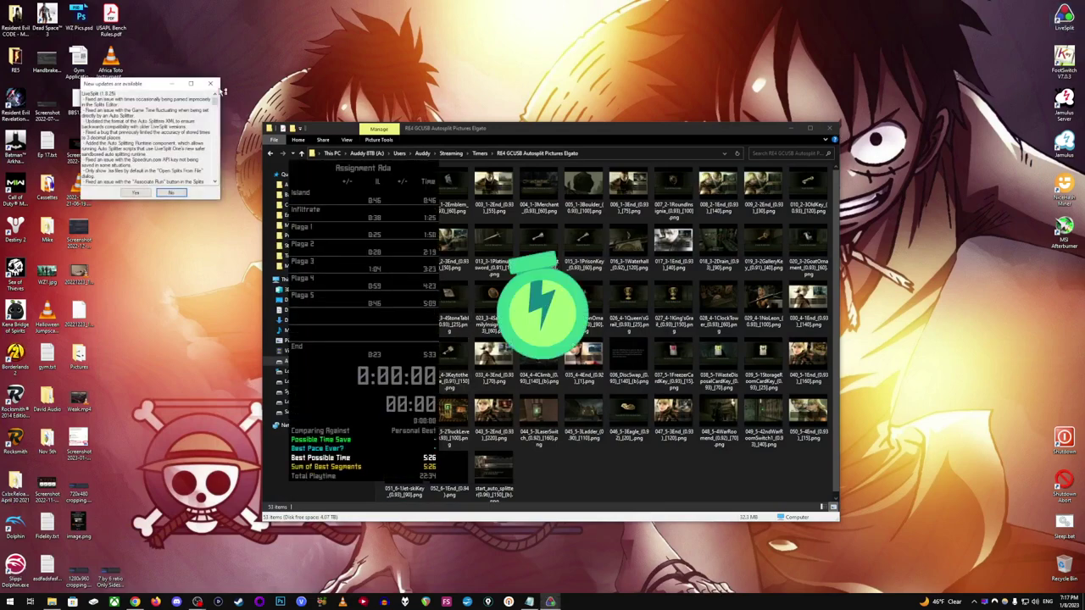
{"action": "left_click", "coordinate": [214, 83]}
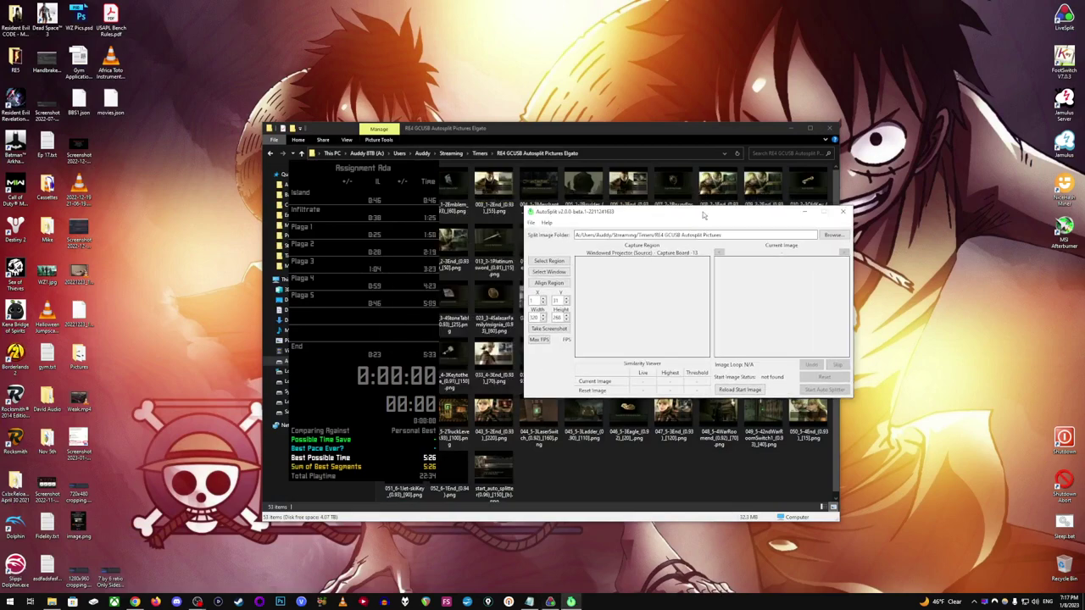
{"action": "left_click", "coordinate": [790, 128]}
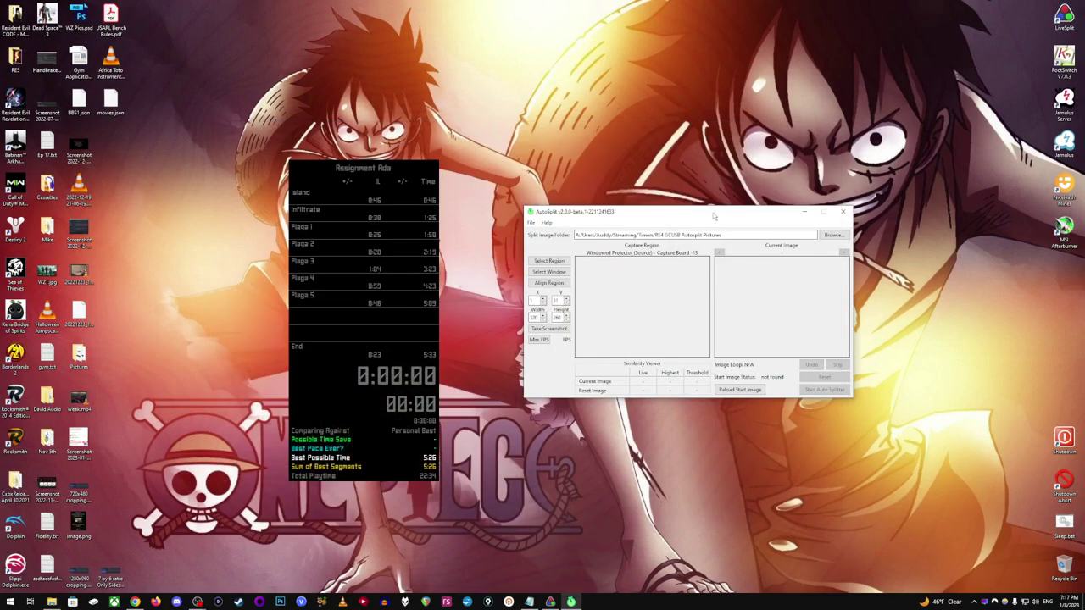
{"action": "left_click_drag", "start_coordinate": [714, 216], "coordinate": [666, 209]}
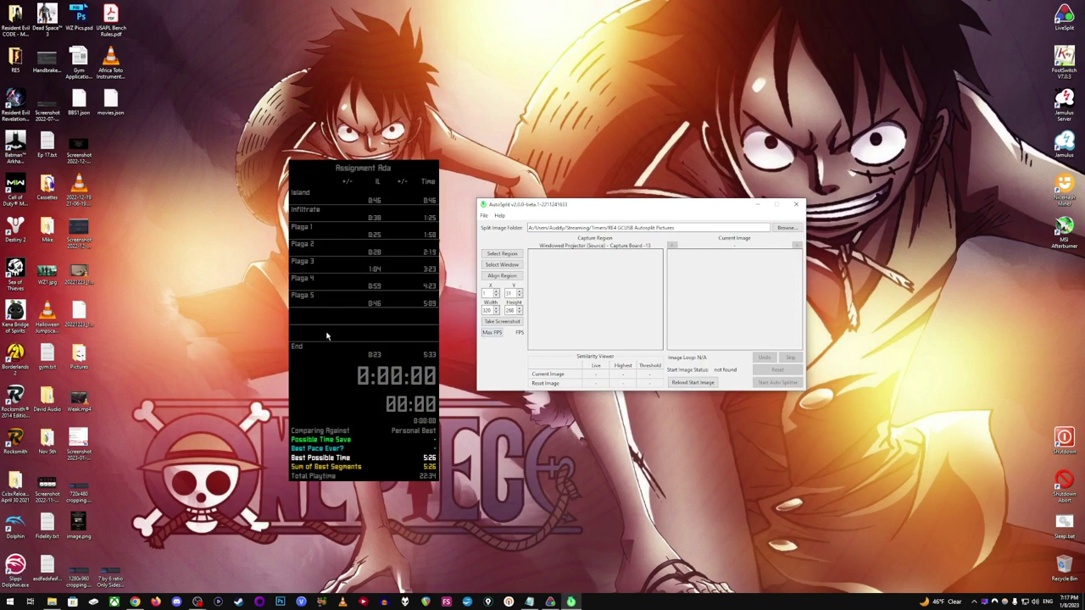
Open the layout editor and browse the addable component types without adding one.
{"action": "right_click", "coordinate": [366, 256]}
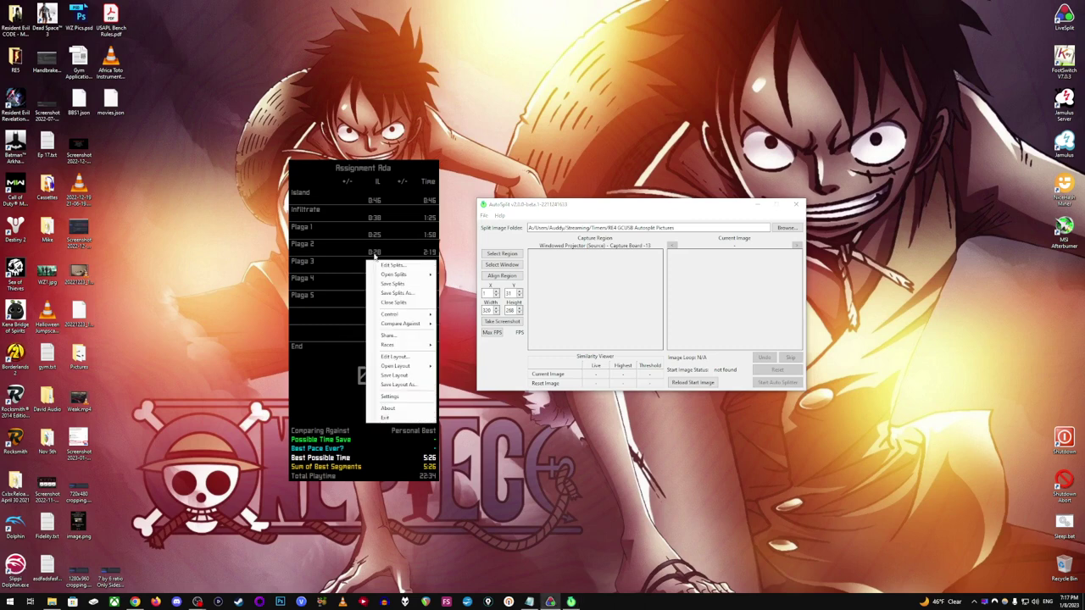
{"action": "left_click", "coordinate": [402, 356]}
{"action": "left_click", "coordinate": [193, 210]}
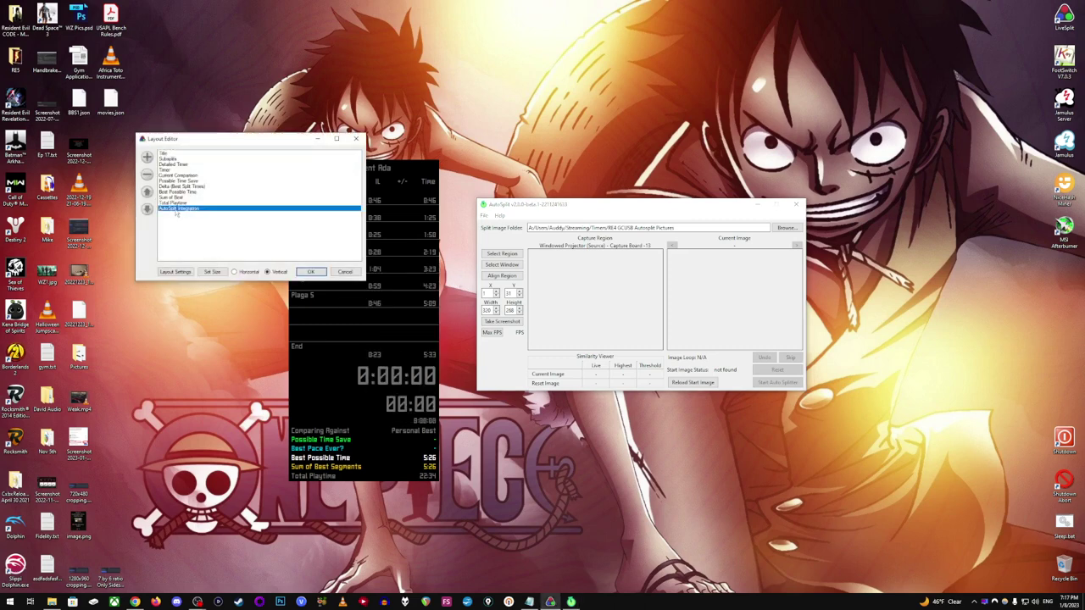
{"action": "left_click", "coordinate": [147, 157]}
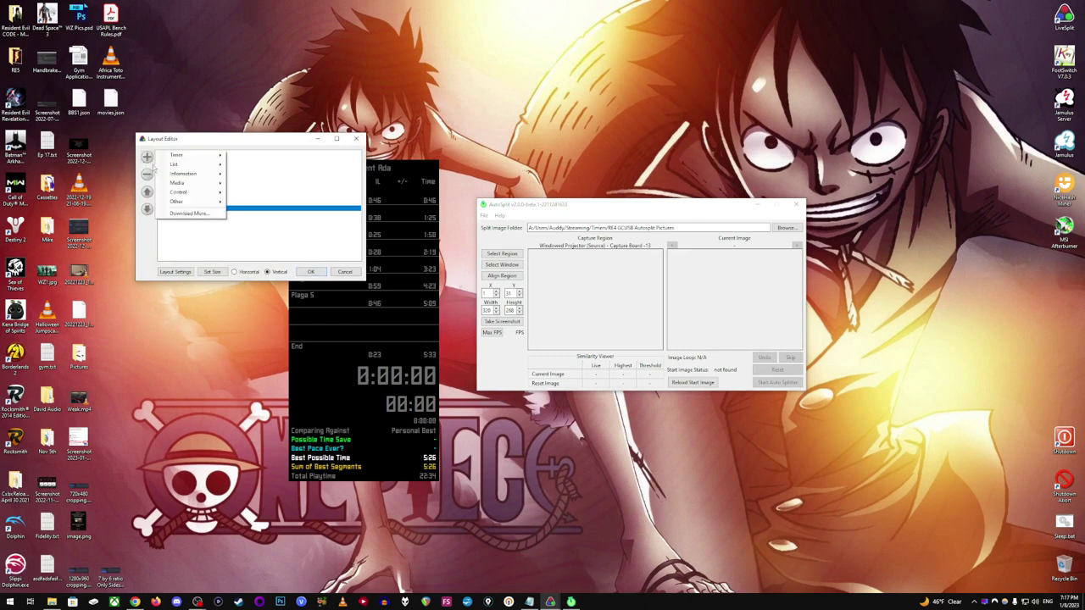
{"action": "mouse_move", "coordinate": [187, 184]}
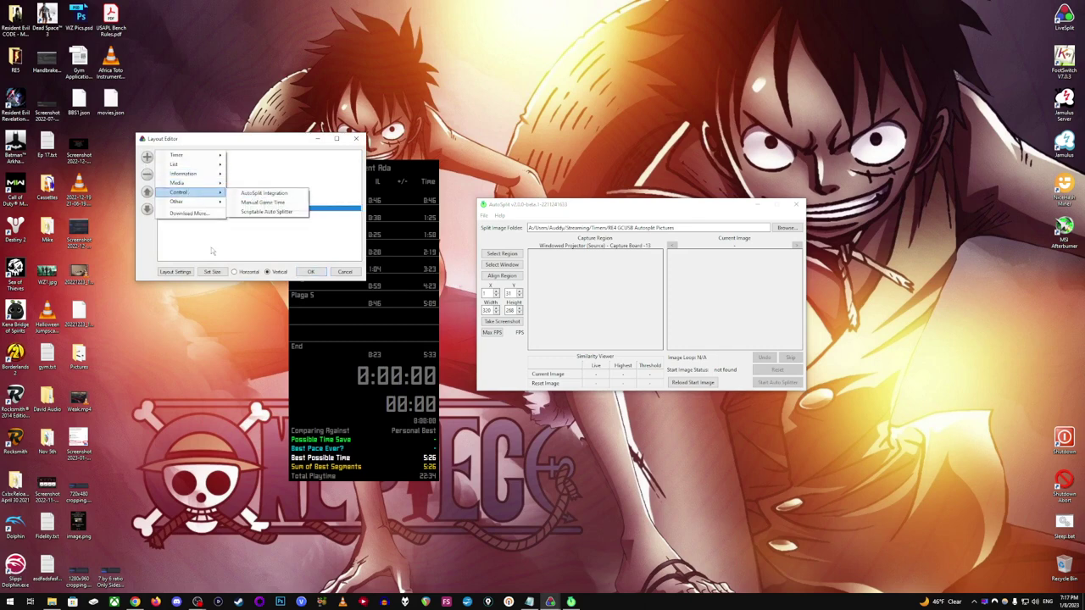
{"action": "left_click", "coordinate": [215, 250]}
Review the AutoSplit Integration program and settings file paths, then close the layout editor.
{"action": "double_click", "coordinate": [189, 213]}
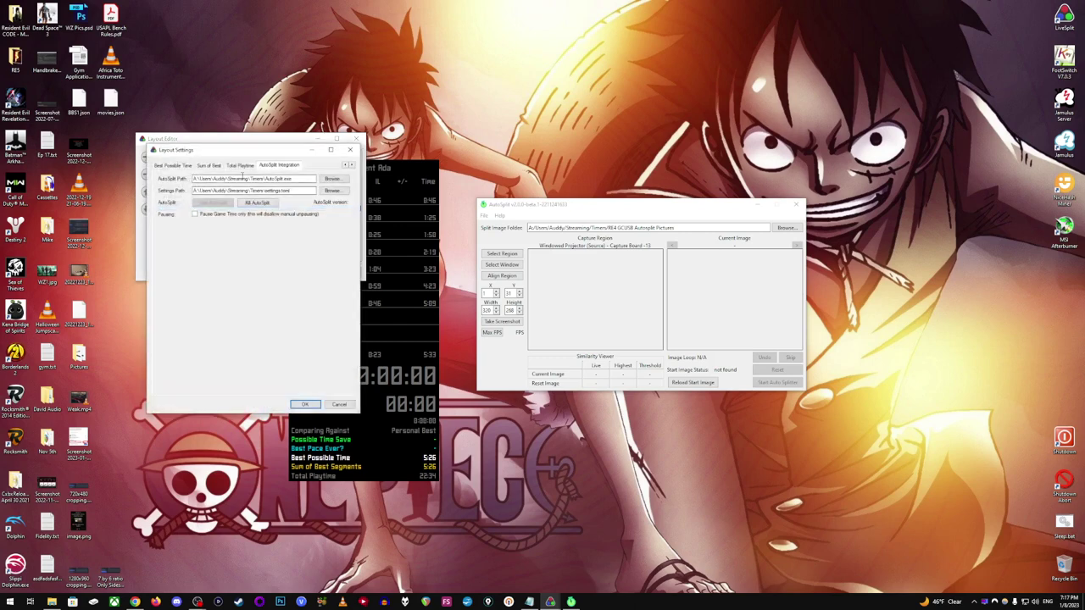
{"action": "left_click_drag", "start_coordinate": [224, 179], "coordinate": [295, 191]}
{"action": "left_click", "coordinate": [307, 180]}
{"action": "left_click", "coordinate": [300, 190]}
{"action": "left_click", "coordinate": [348, 149]}
{"action": "left_click", "coordinate": [357, 138]}
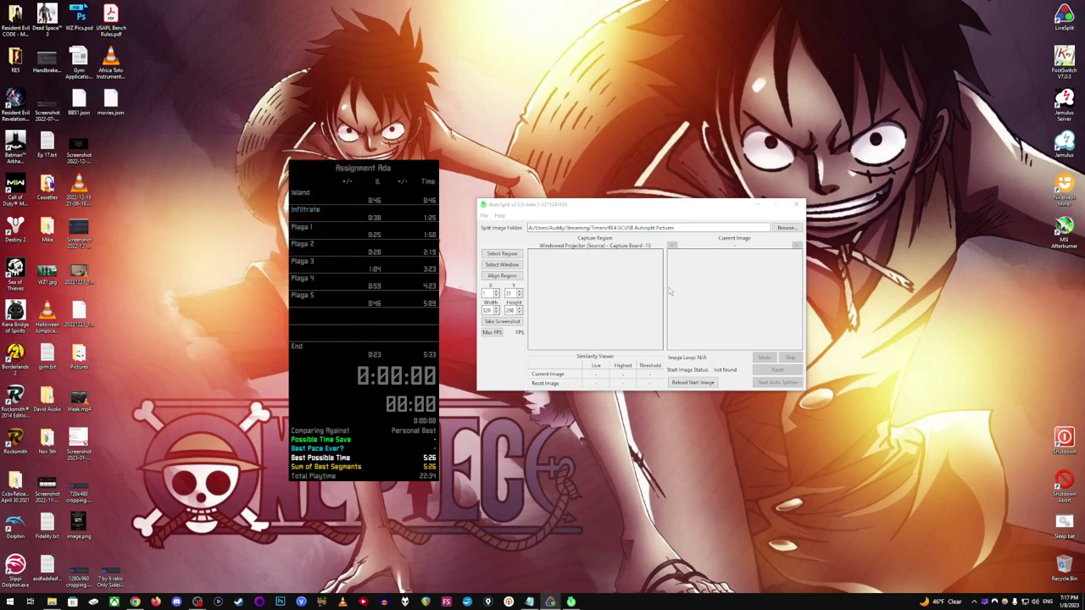
Load the Resident Evil 4 New Game+ GCUSB Autosplit splits, then bring OBS back up.
{"action": "right_click", "coordinate": [384, 220]}
{"action": "mouse_move", "coordinate": [419, 232]}
{"action": "mouse_move", "coordinate": [513, 234]}
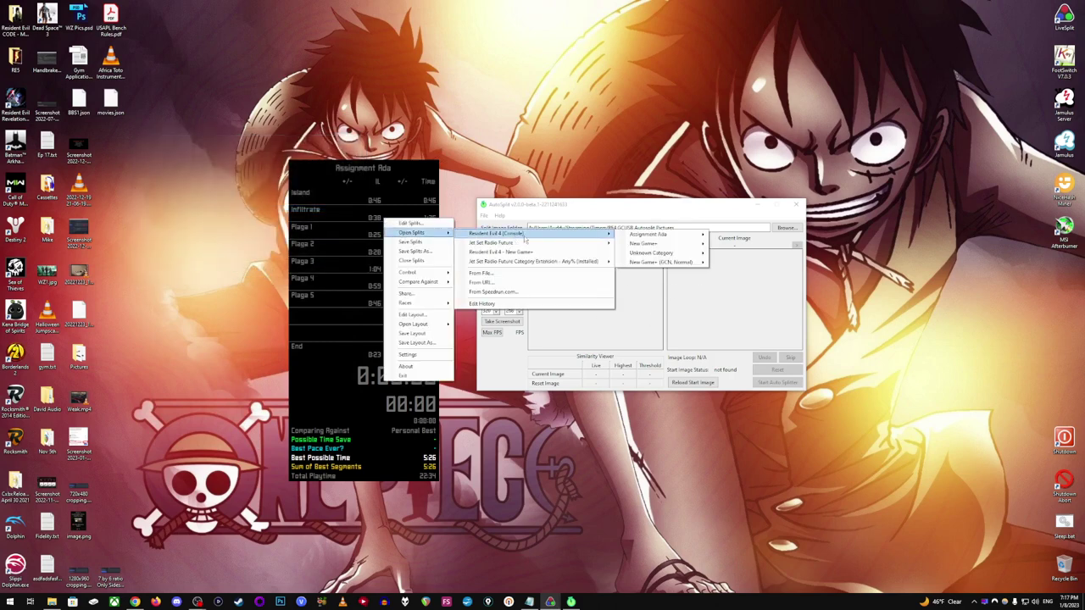
{"action": "mouse_move", "coordinate": [670, 244]}
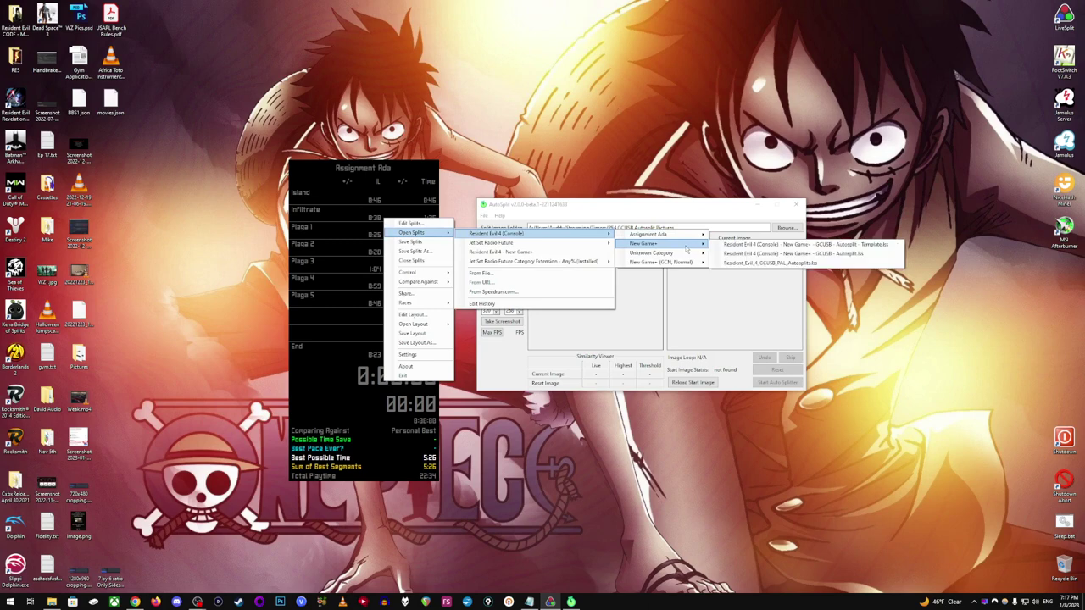
{"action": "left_click", "coordinate": [779, 253]}
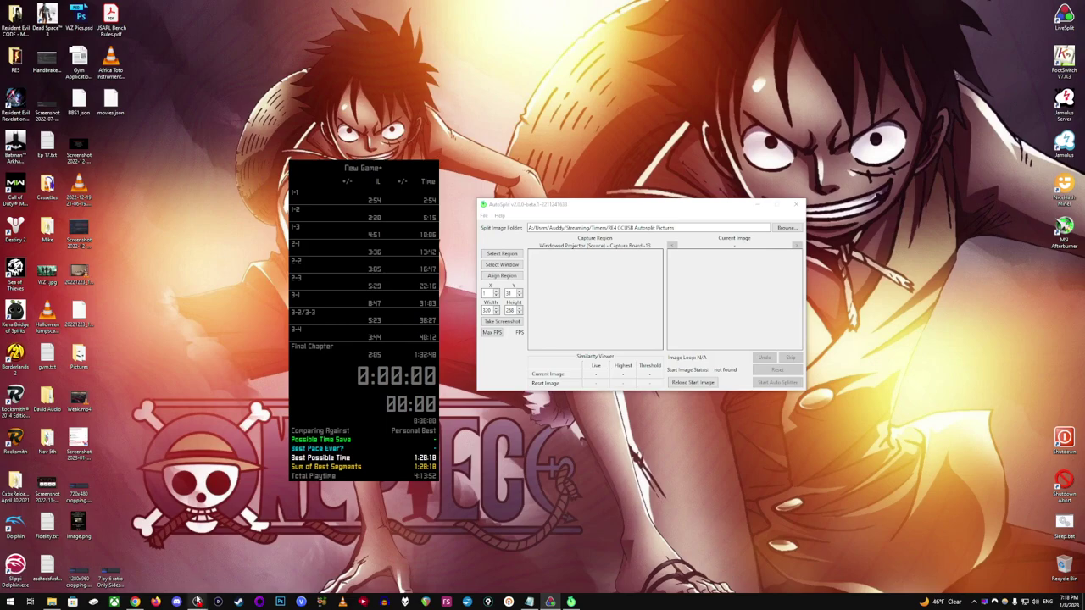
{"action": "mouse_move", "coordinate": [197, 601]}
{"action": "left_click", "coordinate": [169, 560]}
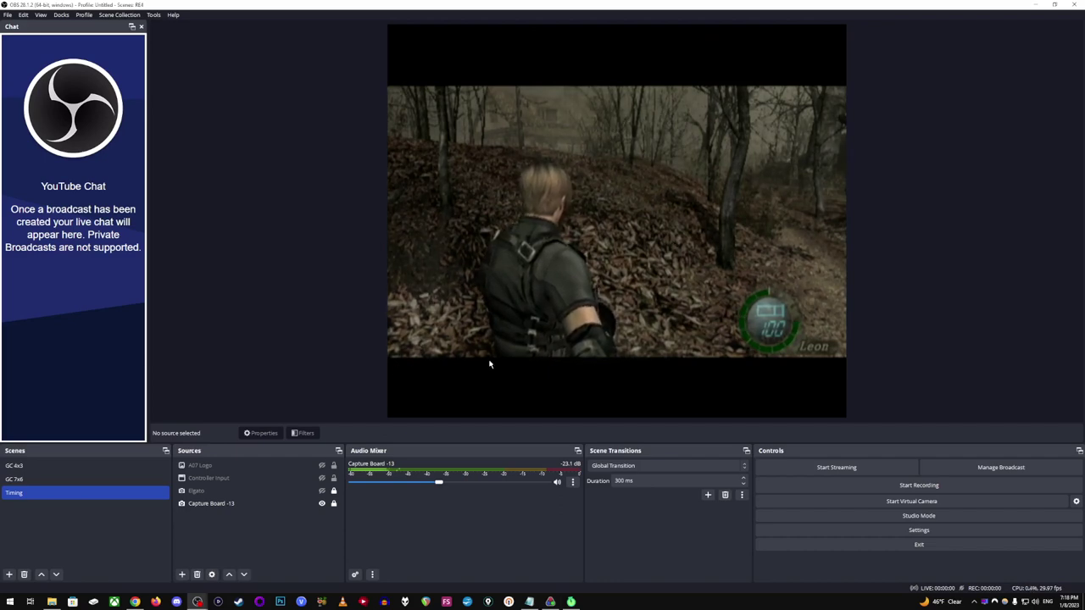
Set both Base and Output Resolution to 1920x1080 in OBS Video settings.
{"action": "left_click", "coordinate": [102, 465]}
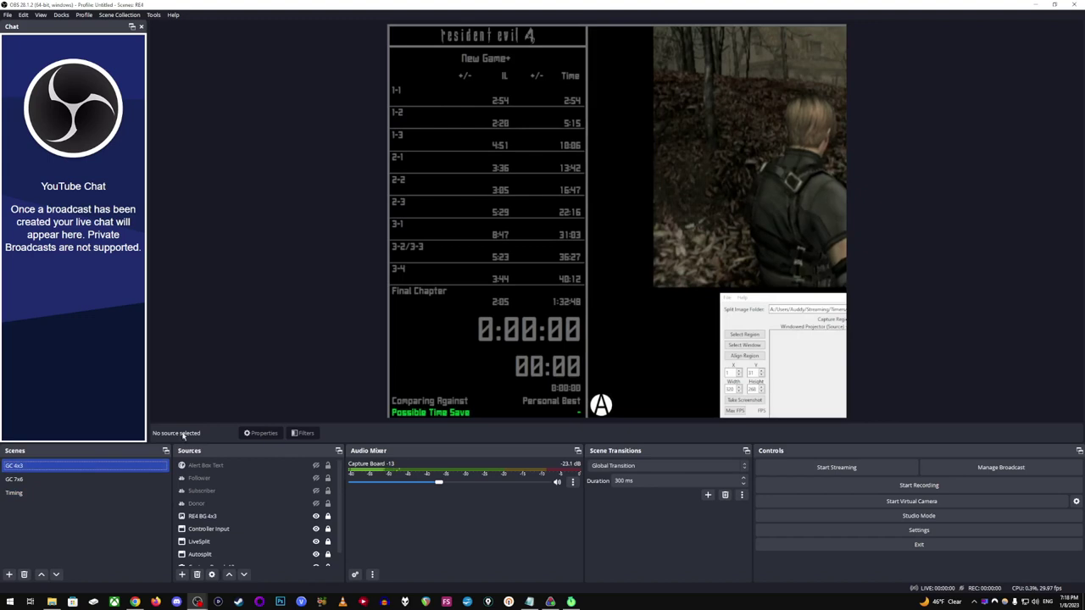
{"action": "key", "text": "Down"}
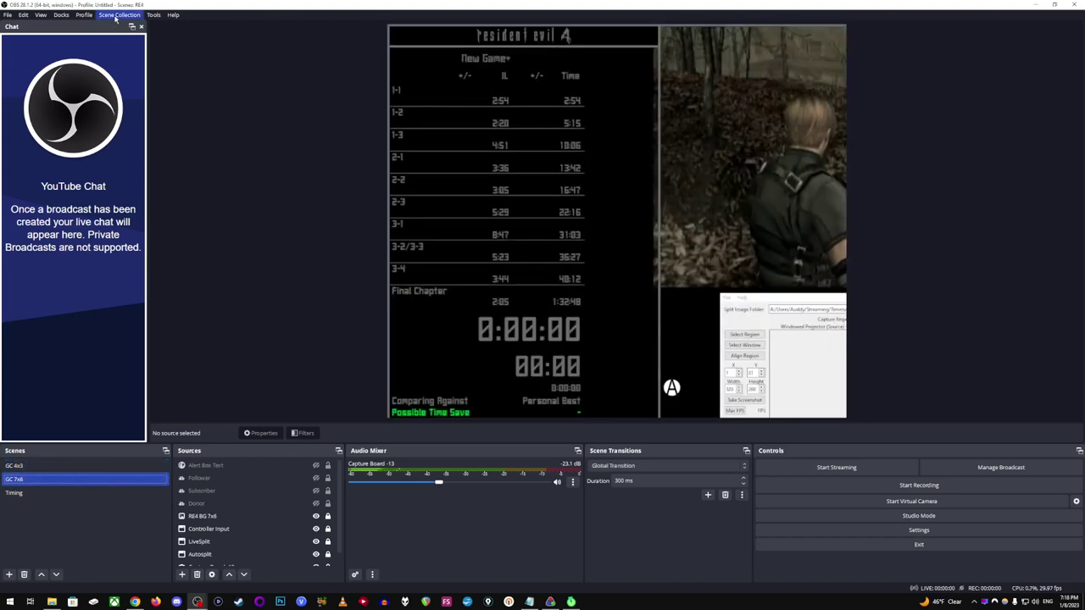
{"action": "left_click", "coordinate": [119, 15]}
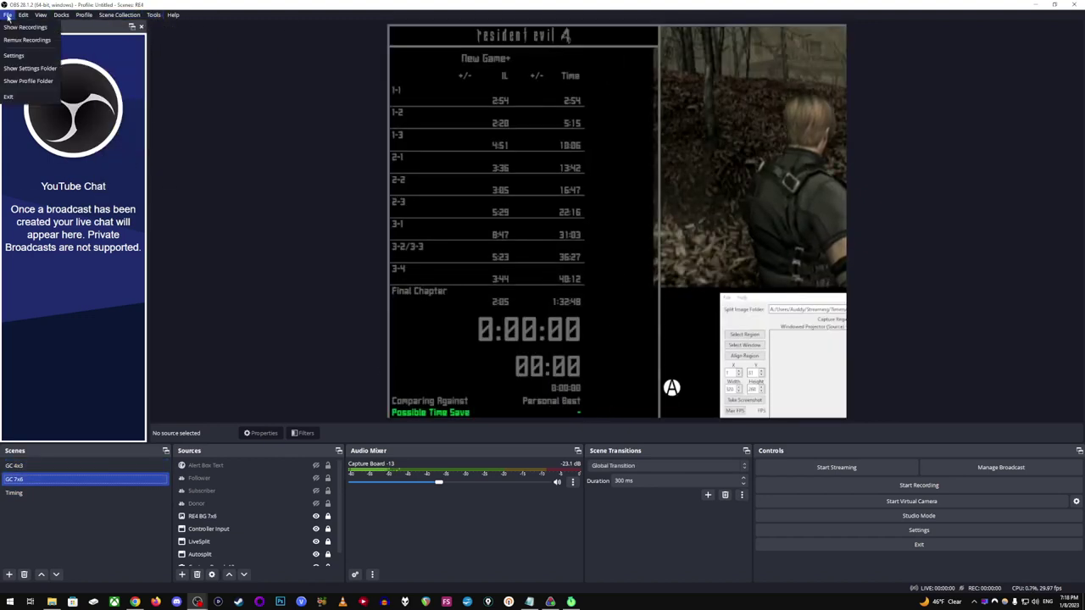
{"action": "left_click", "coordinate": [34, 59]}
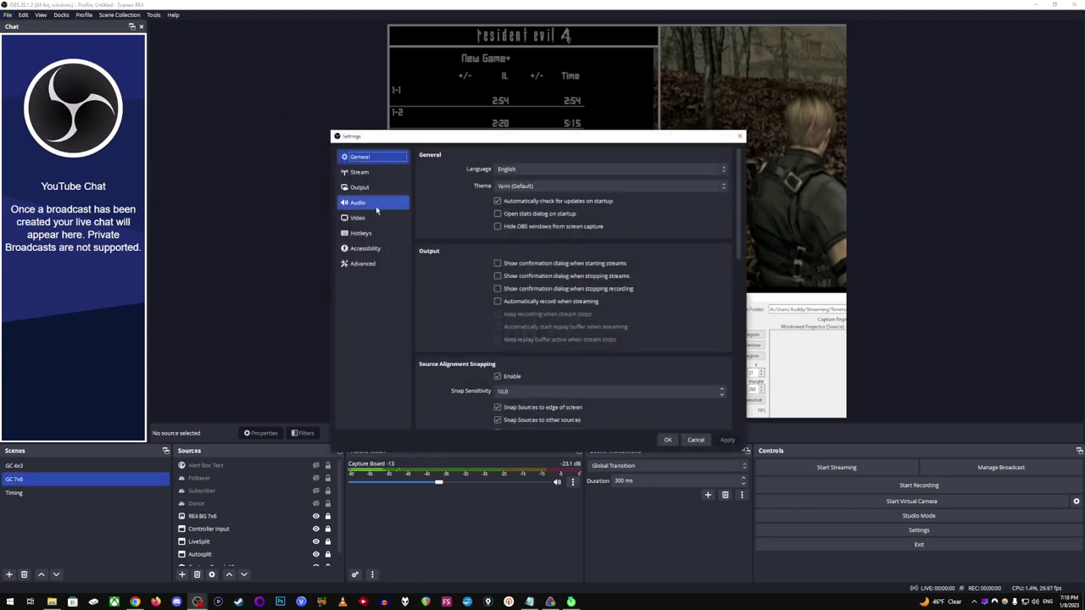
{"action": "left_click", "coordinate": [362, 218]}
{"action": "left_click", "coordinate": [691, 155]}
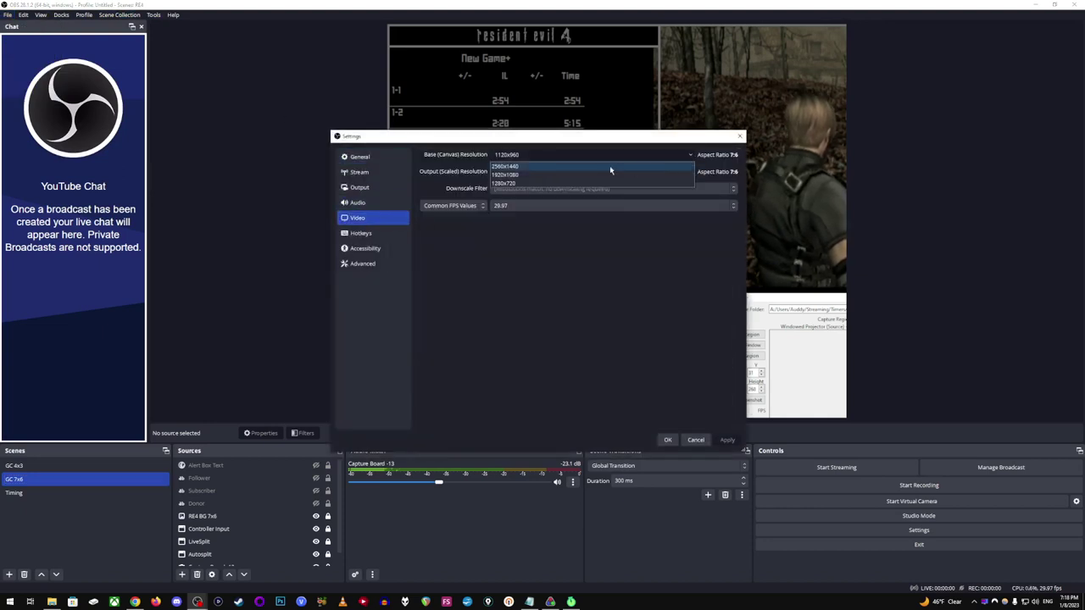
{"action": "left_click", "coordinate": [609, 165]}
{"action": "left_click", "coordinate": [663, 172]}
{"action": "left_click", "coordinate": [663, 183]}
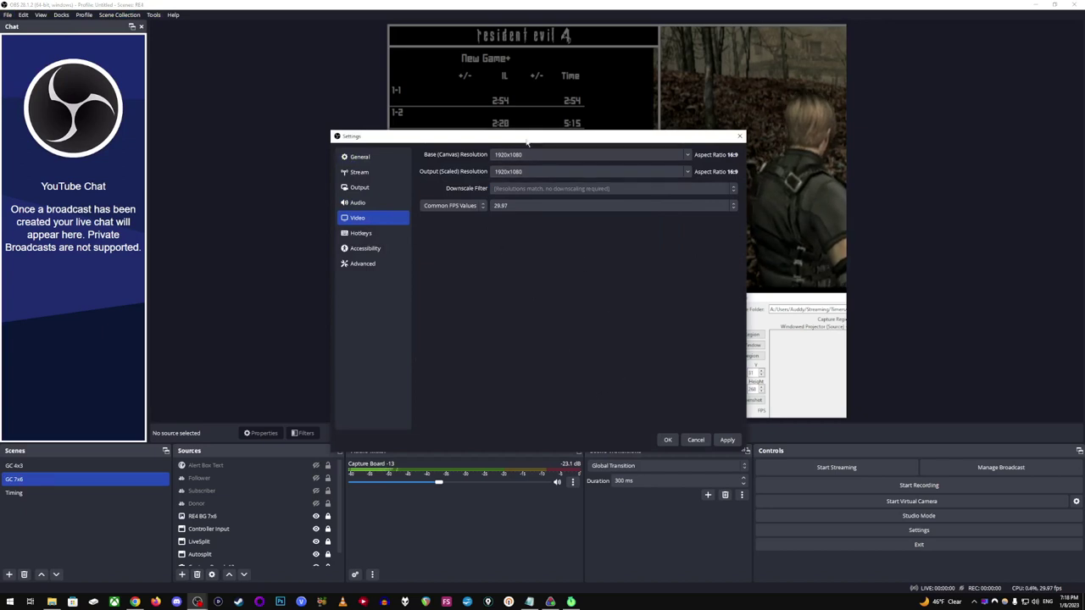
{"action": "left_click", "coordinate": [727, 440]}
{"action": "left_click", "coordinate": [668, 440]}
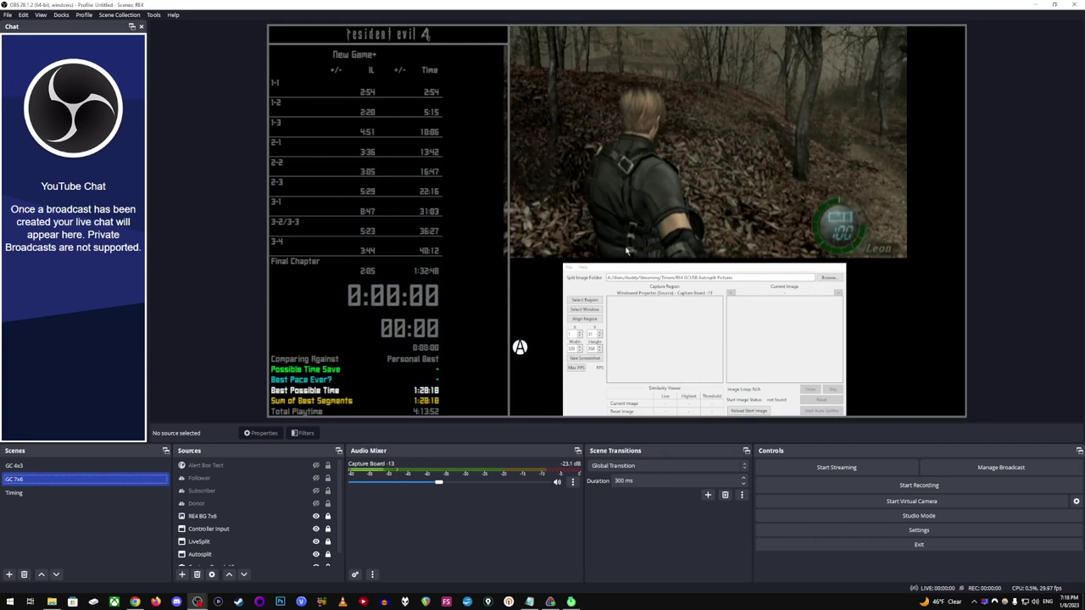
Return to the GC 4x3 scene and select the Capture Board -13 source.
{"action": "key", "text": "Up"}
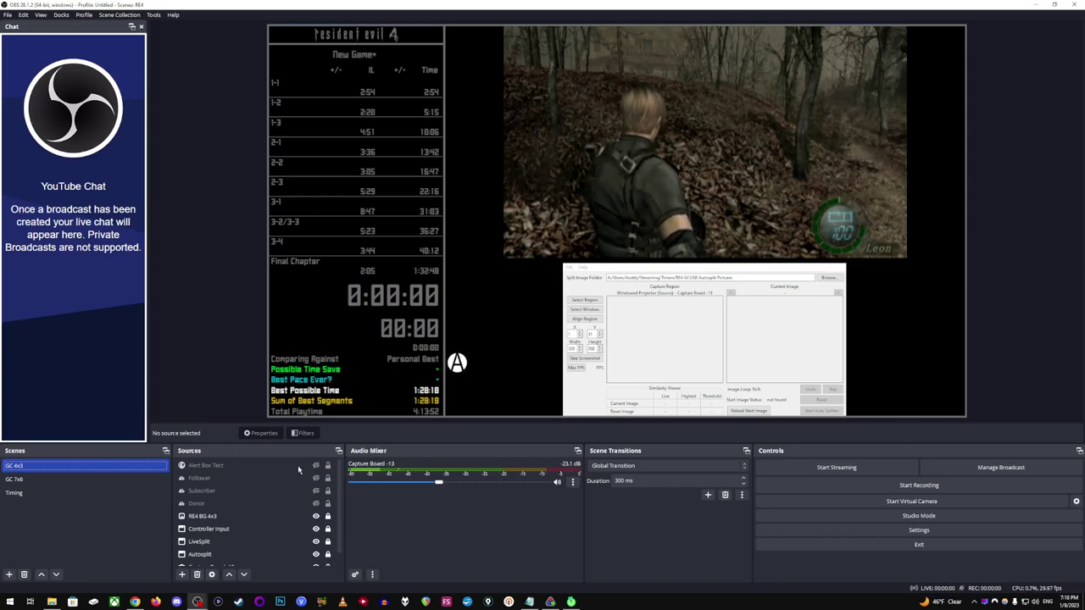
{"action": "scroll", "coordinate": [216, 551], "scroll_direction": "down", "scroll_amount": 1}
{"action": "left_click", "coordinate": [216, 556]}
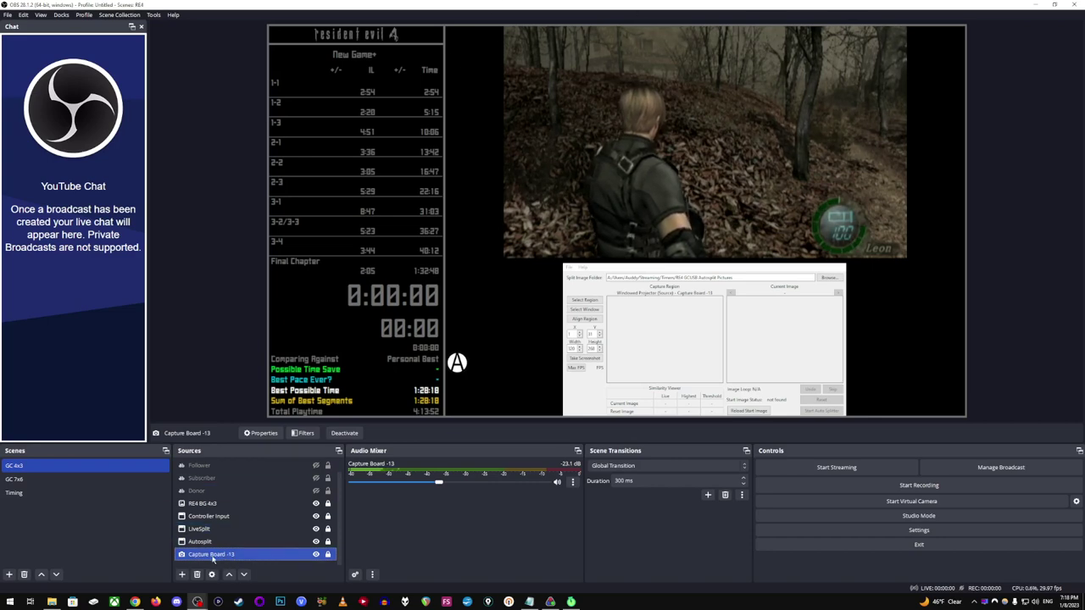
Open a Windowed Projector of the Capture Board -13 source.
{"action": "right_click", "coordinate": [225, 556]}
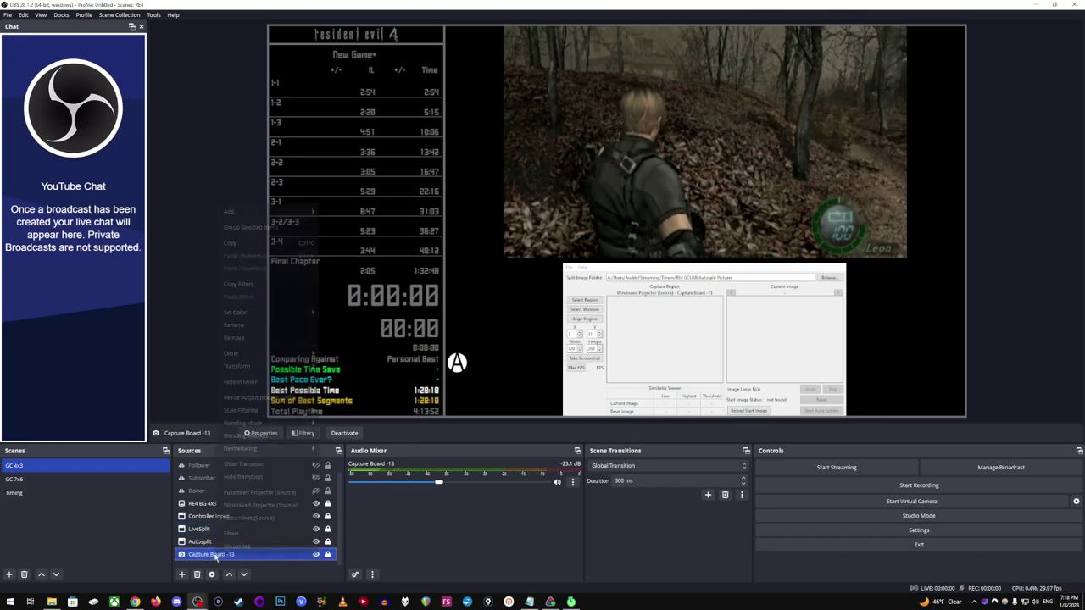
{"action": "left_click", "coordinate": [264, 506]}
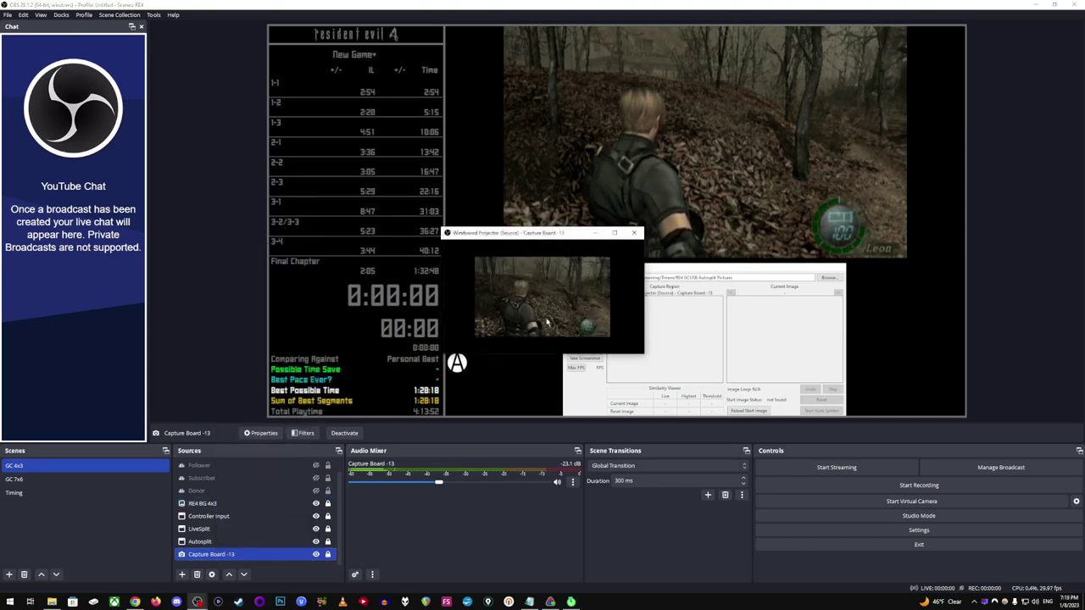
{"action": "left_click_drag", "start_coordinate": [543, 234], "coordinate": [846, 195]}
Disable the OBS preview and minimize OBS.
{"action": "right_click", "coordinate": [721, 163]}
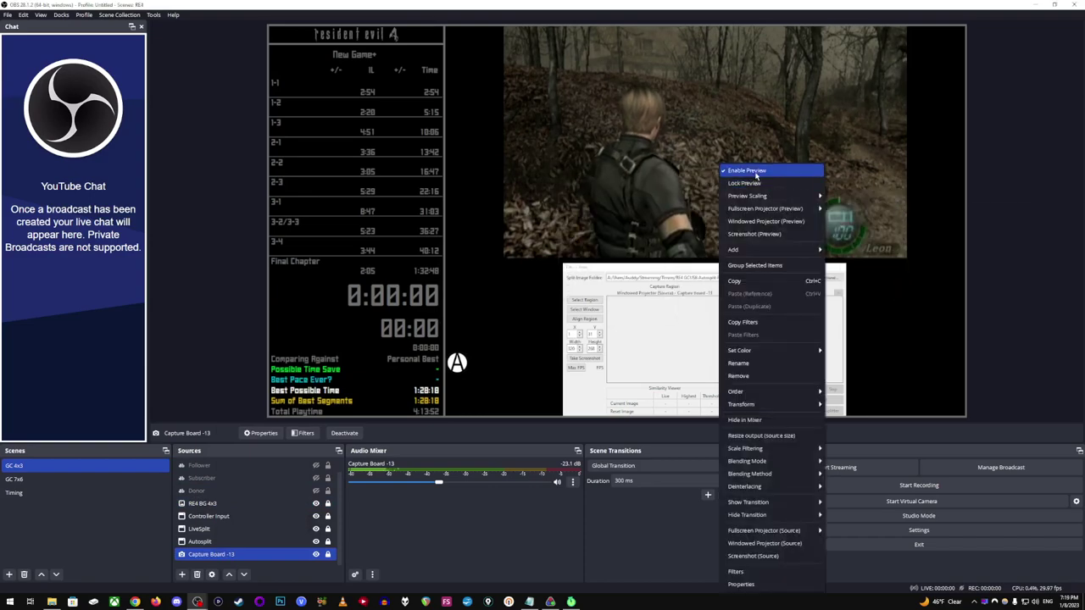
{"action": "left_click", "coordinate": [757, 172]}
{"action": "double_click", "coordinate": [740, 4]}
{"action": "left_click_drag", "start_coordinate": [485, 125], "coordinate": [426, 92]}
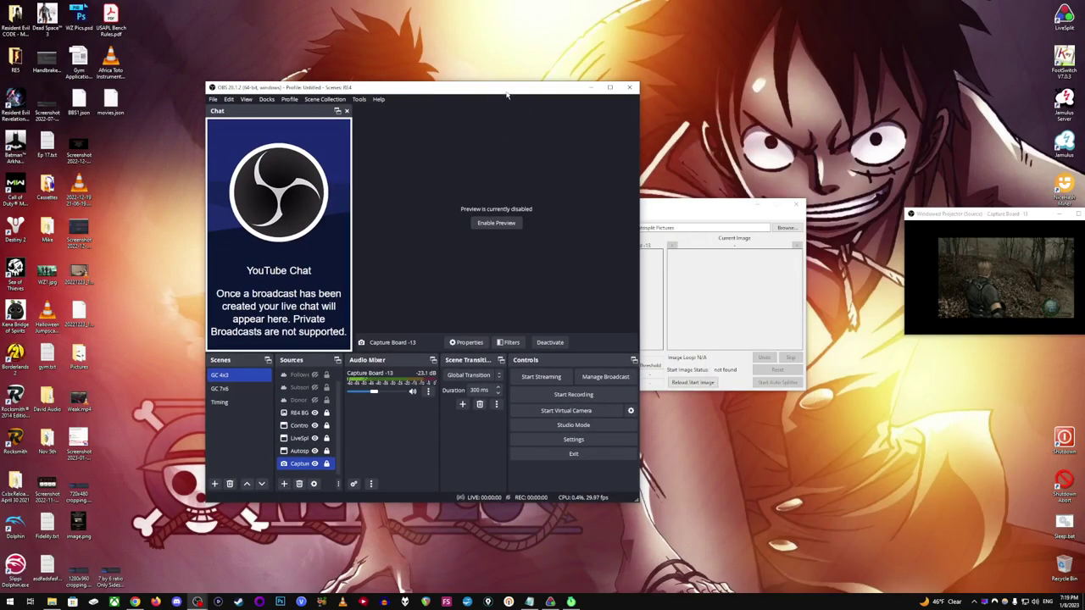
{"action": "left_click", "coordinate": [592, 88]}
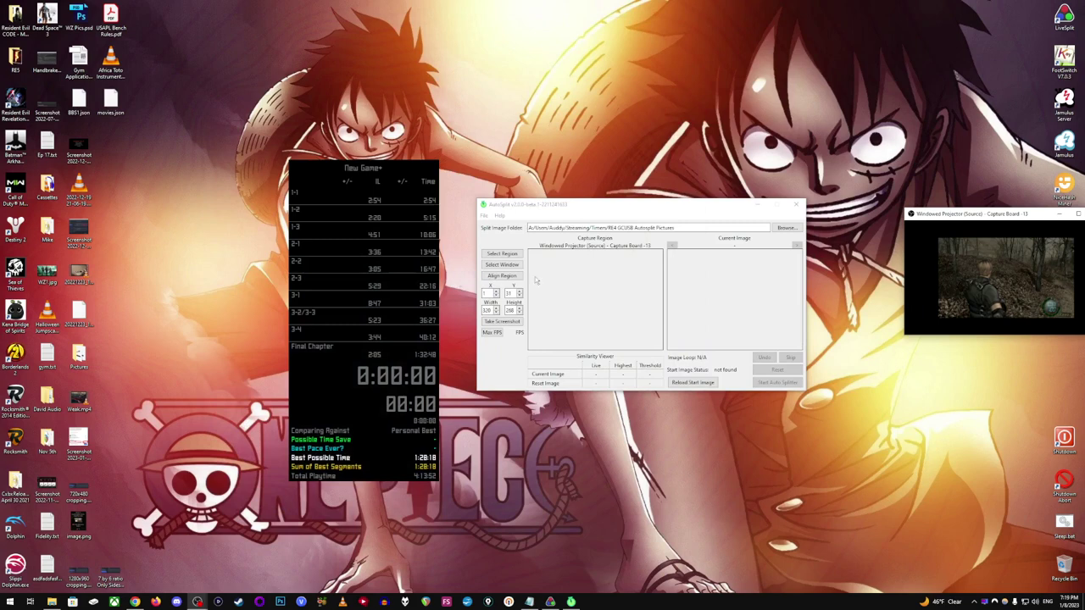
Fit the projector window to its video content and position it.
{"action": "left_click_drag", "start_coordinate": [969, 221], "coordinate": [892, 219]}
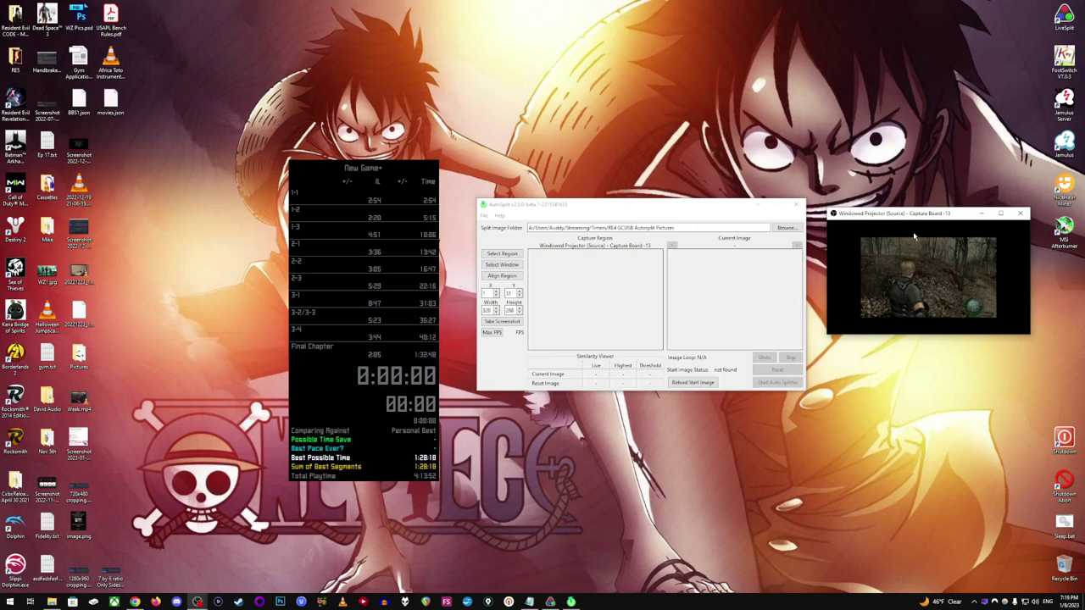
{"action": "right_click", "coordinate": [910, 259]}
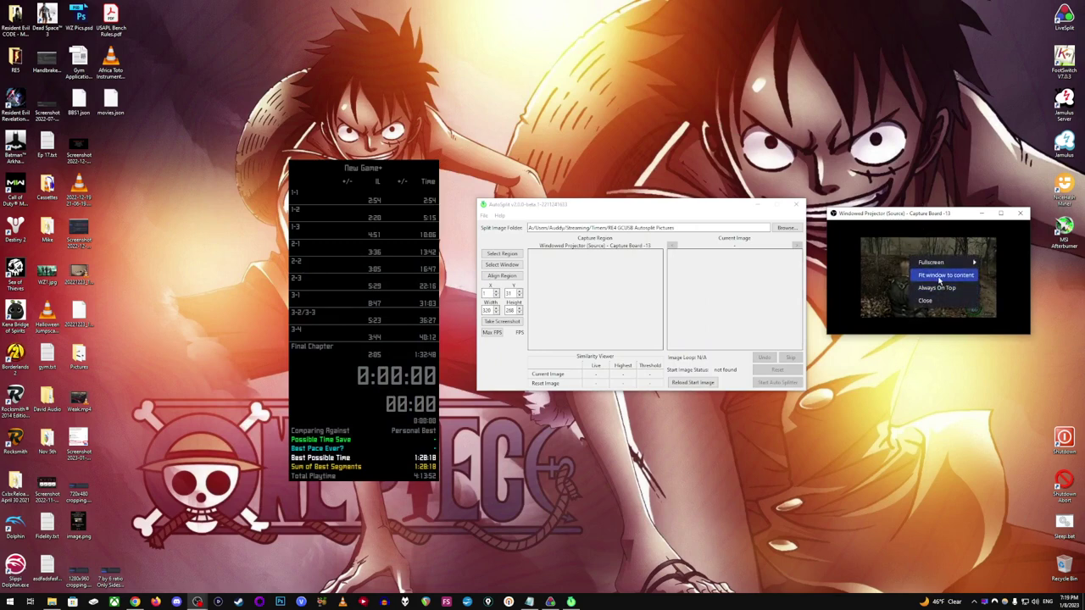
{"action": "left_click", "coordinate": [939, 276]}
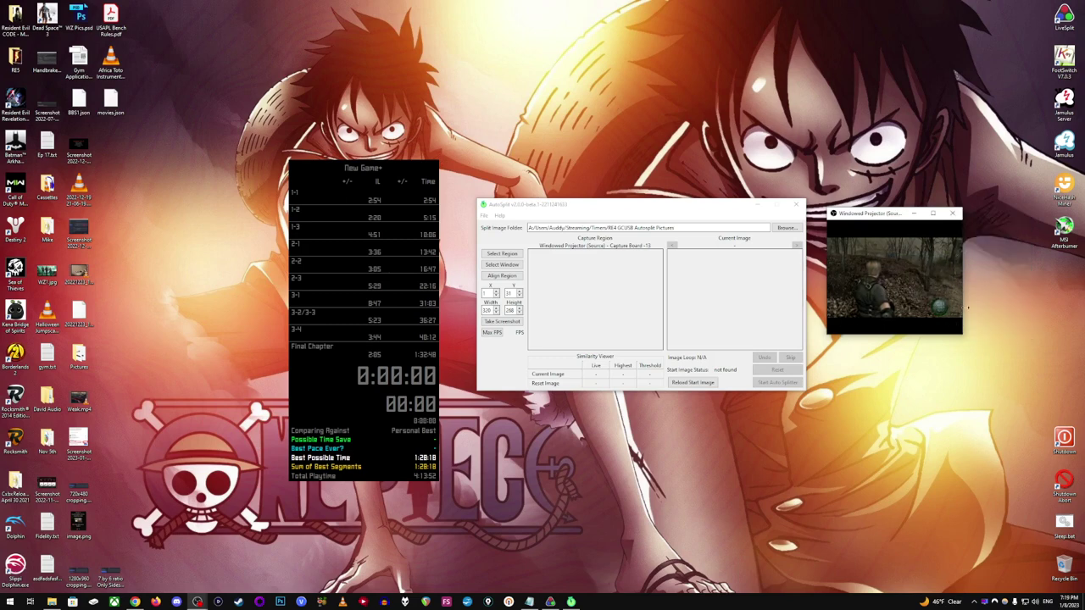
{"action": "left_click_drag", "start_coordinate": [886, 218], "coordinate": [910, 244]}
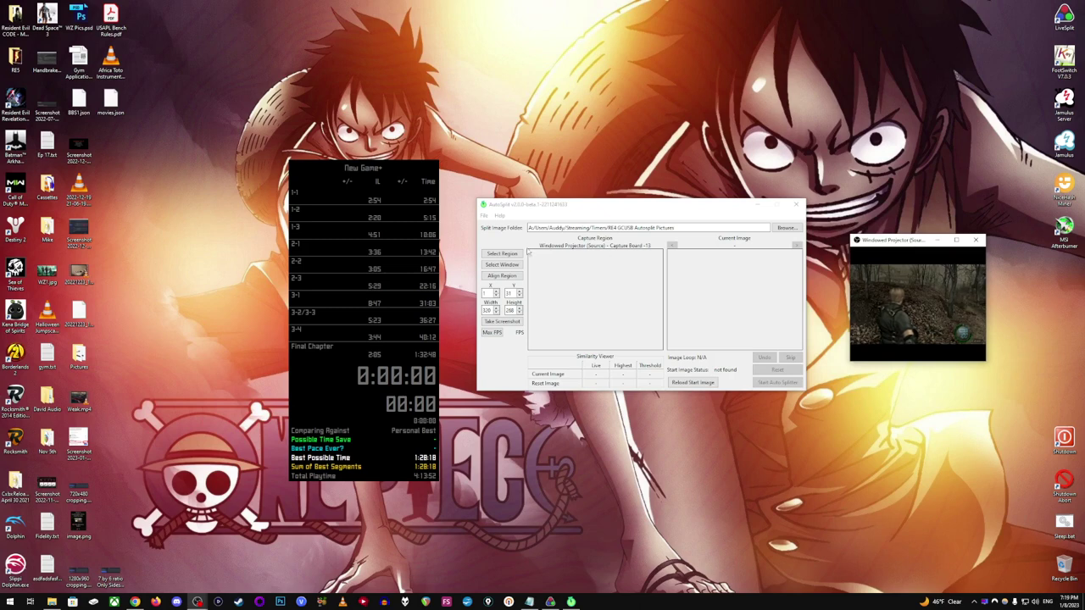
Open AutoSplit's Settings and position it beside the LiveSplit splits.
{"action": "left_click", "coordinate": [484, 215]}
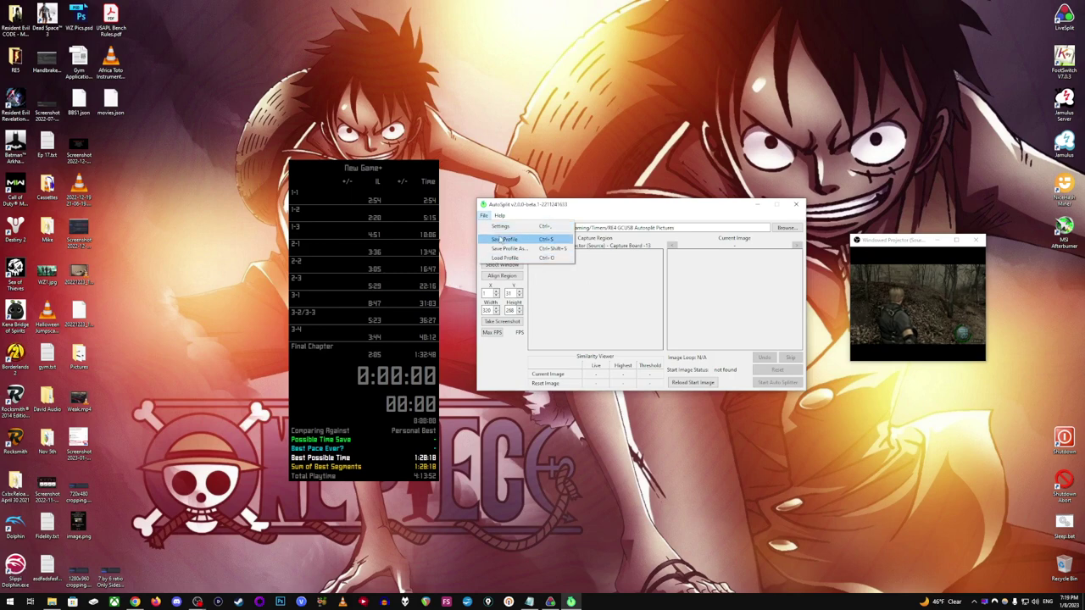
{"action": "left_click", "coordinate": [524, 227]}
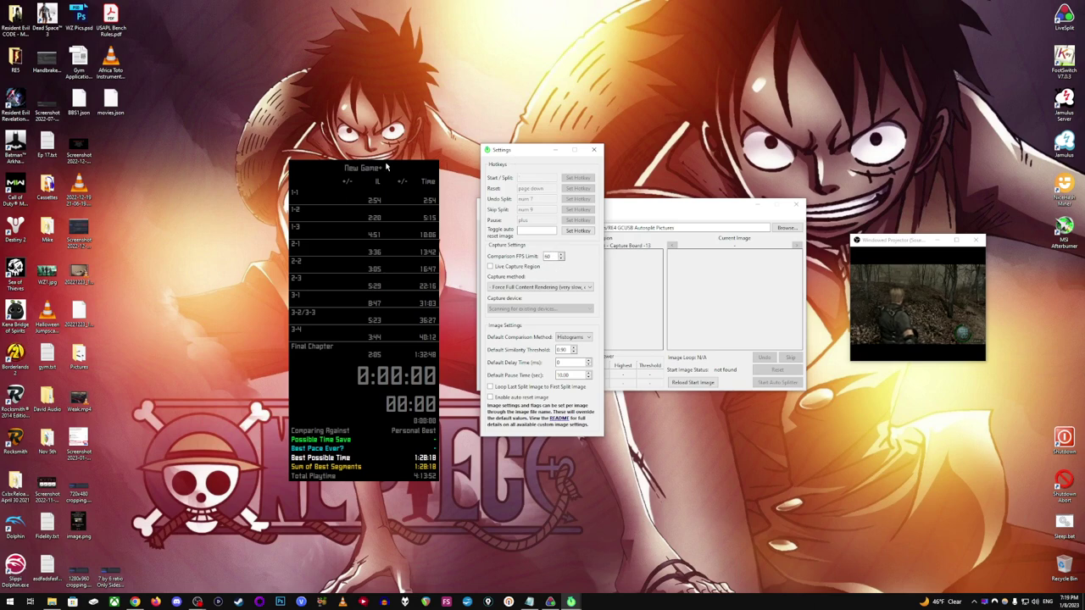
{"action": "left_click_drag", "start_coordinate": [517, 154], "coordinate": [399, 152]}
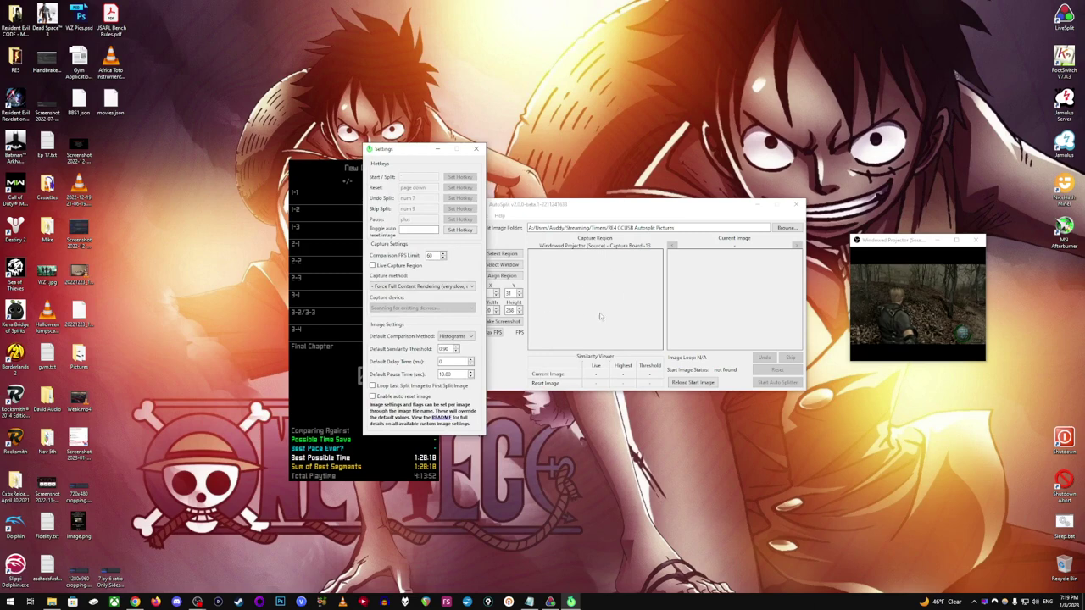
{"action": "left_click_drag", "start_coordinate": [405, 155], "coordinate": [561, 171]}
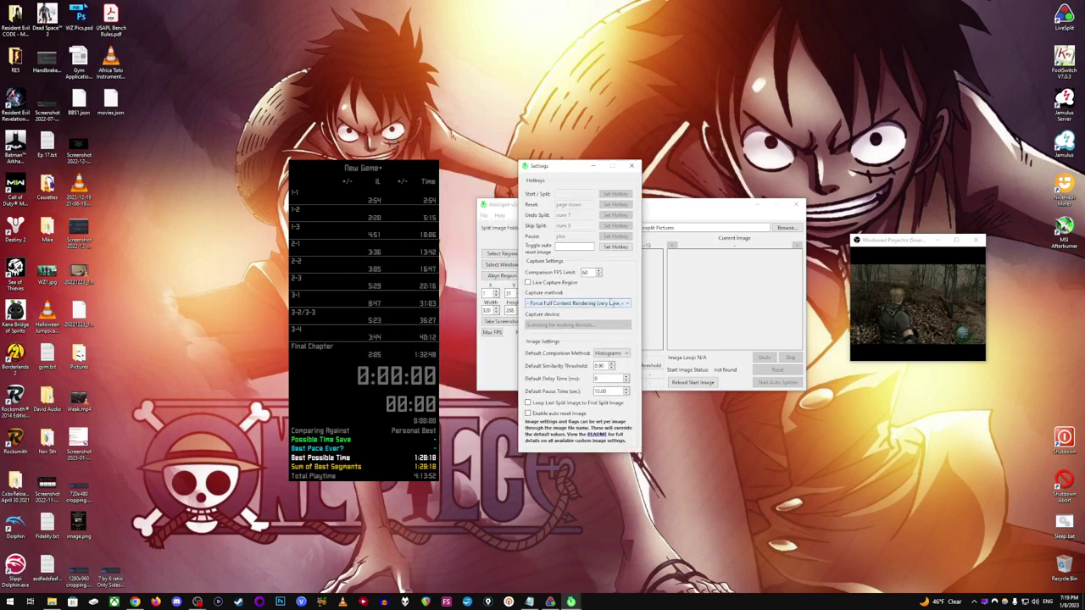
Set capture method to Direct3D Desktop Duplication and keep Histograms comparison.
{"action": "left_click", "coordinate": [609, 308]}
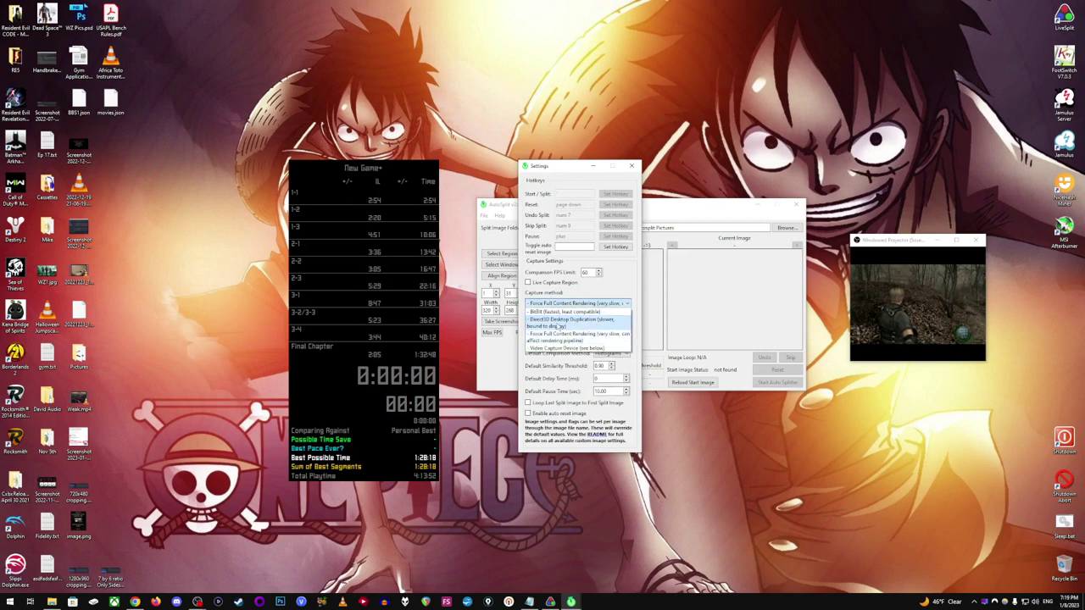
{"action": "left_click", "coordinate": [559, 325]}
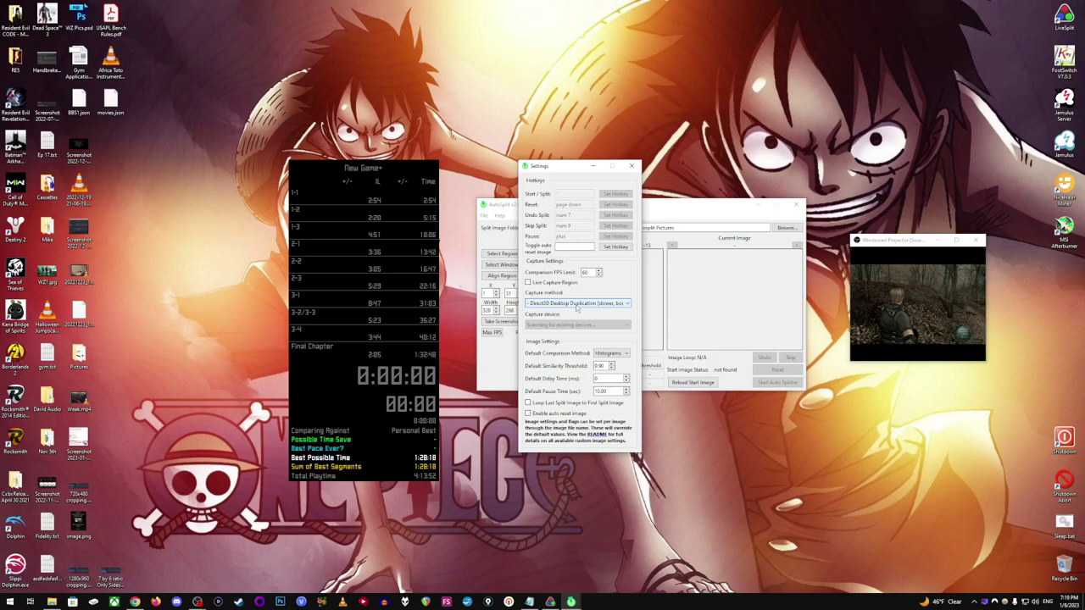
{"action": "left_click", "coordinate": [580, 305]}
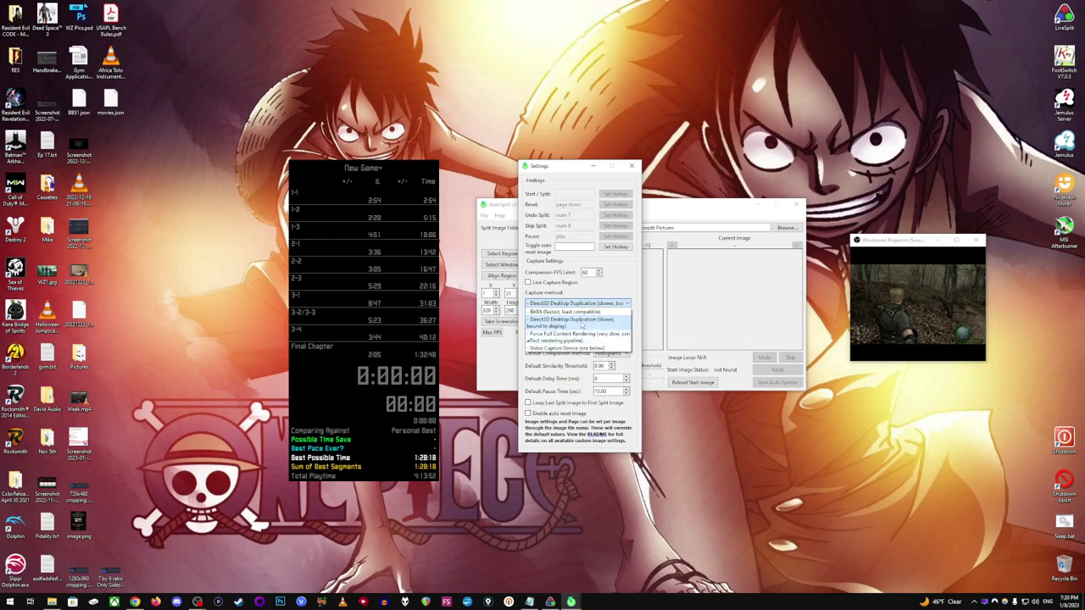
{"action": "left_click", "coordinate": [581, 324]}
{"action": "left_click", "coordinate": [573, 304]}
{"action": "left_click", "coordinate": [557, 327]}
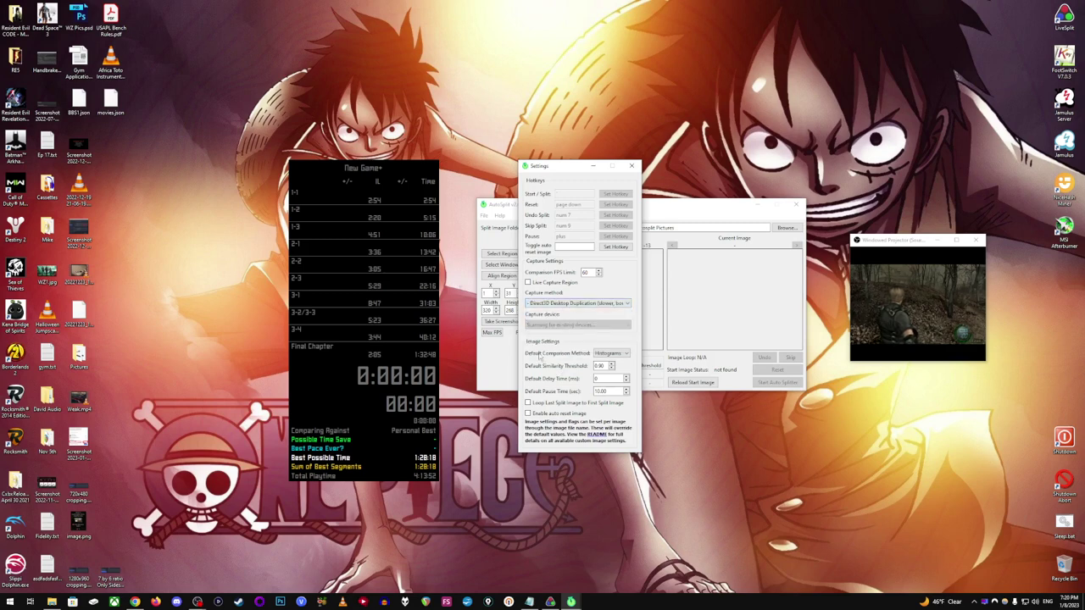
{"action": "mouse_move", "coordinate": [610, 356]}
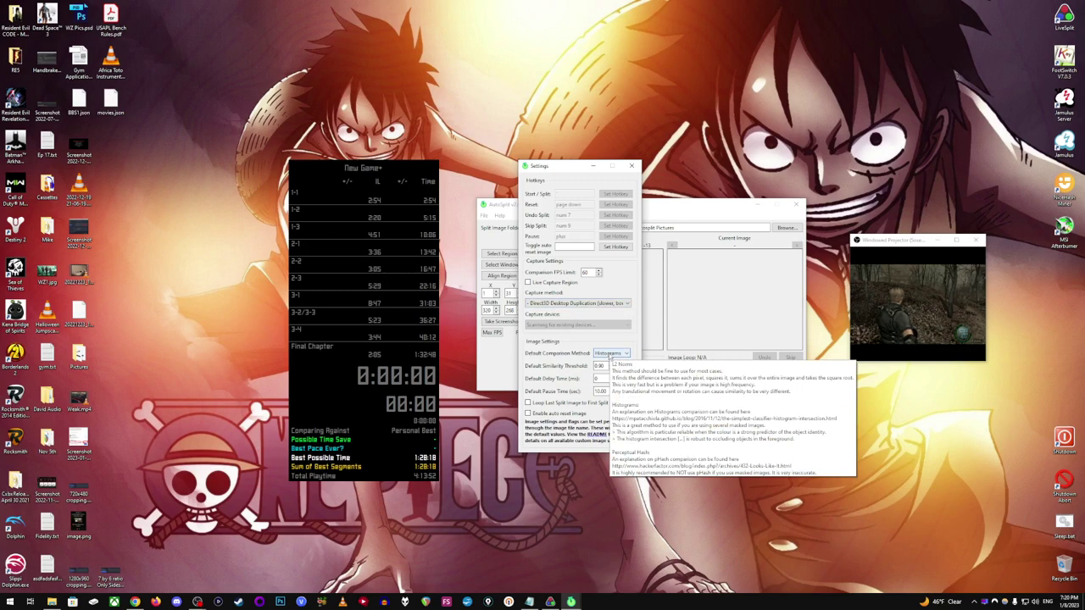
{"action": "left_click", "coordinate": [612, 356]}
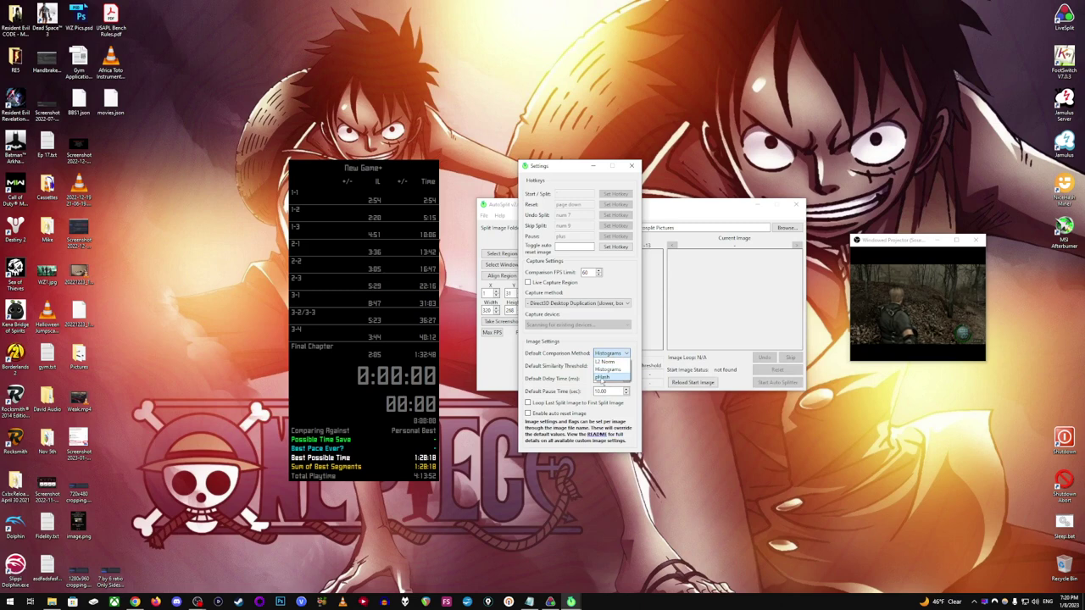
{"action": "left_click", "coordinate": [607, 369]}
{"action": "mouse_move", "coordinate": [608, 356]}
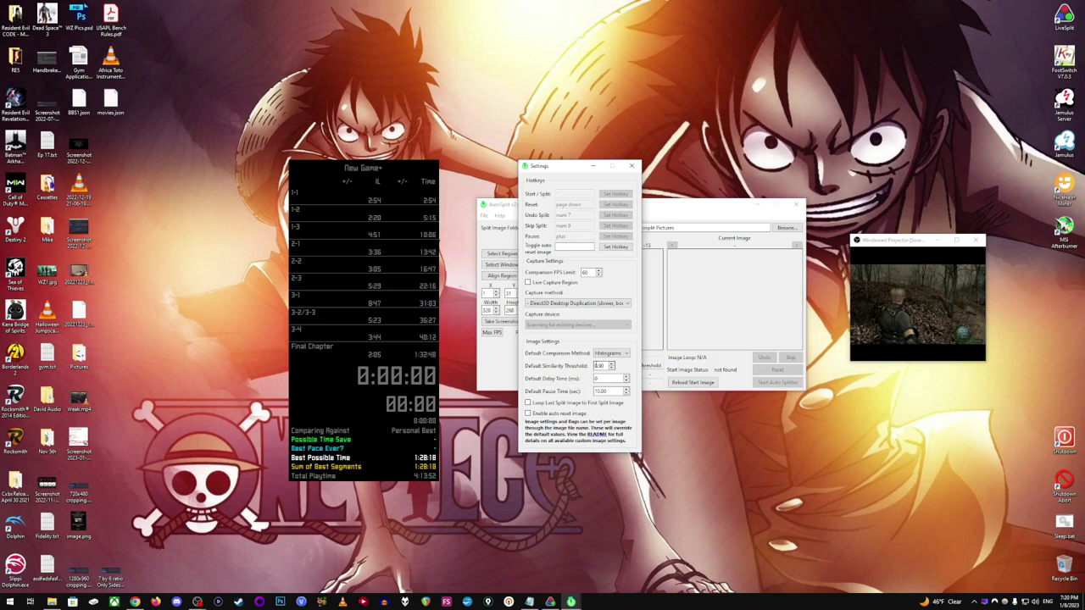
{"action": "left_click_drag", "start_coordinate": [607, 365], "coordinate": [571, 371]}
{"action": "left_click_drag", "start_coordinate": [607, 391], "coordinate": [587, 395]}
Close Settings and select the Windowed Projector as AutoSplit's capture window.
{"action": "left_click", "coordinate": [632, 167]}
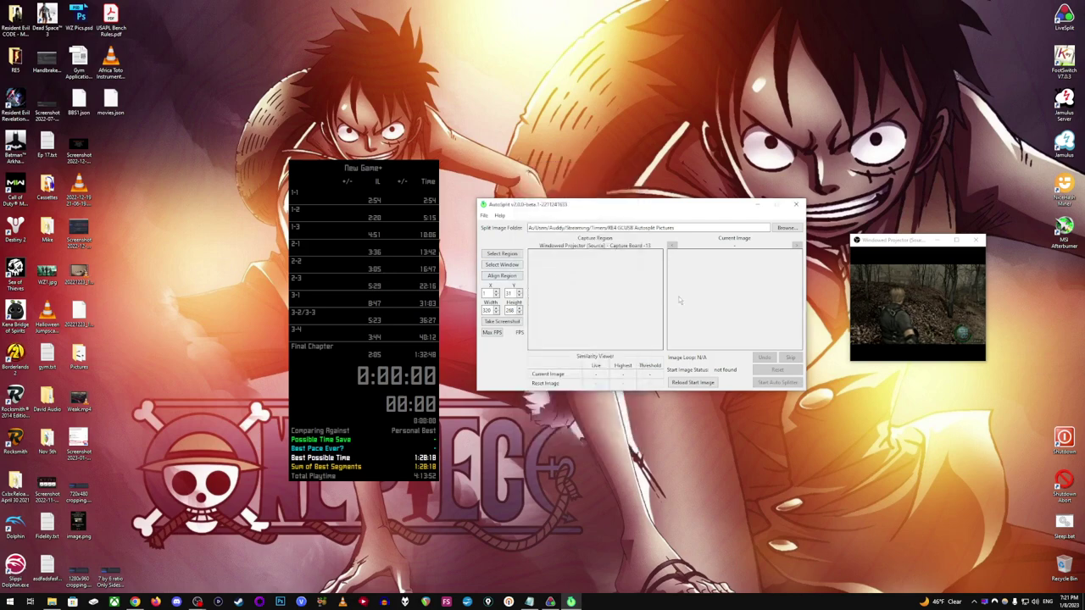
{"action": "left_click", "coordinate": [488, 268]}
{"action": "left_click", "coordinate": [940, 303]}
Check the live capture region in Settings, then open the split image folder picker.
{"action": "left_click", "coordinate": [485, 216]}
{"action": "left_click", "coordinate": [507, 242]}
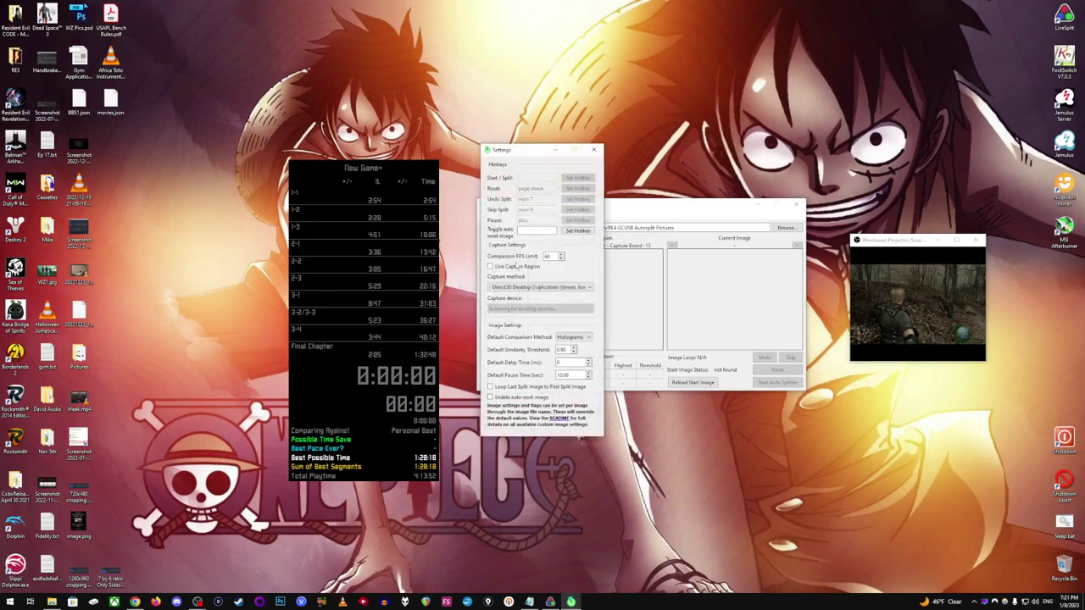
{"action": "left_click_drag", "start_coordinate": [530, 162], "coordinate": [380, 172]}
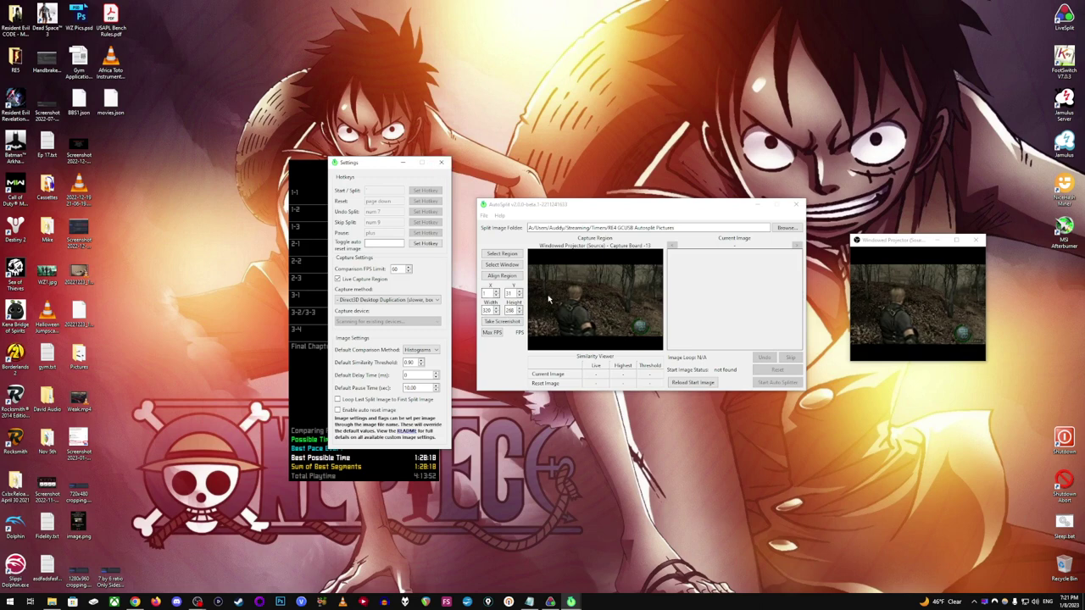
{"action": "left_click", "coordinate": [441, 161]}
{"action": "left_click", "coordinate": [787, 228]}
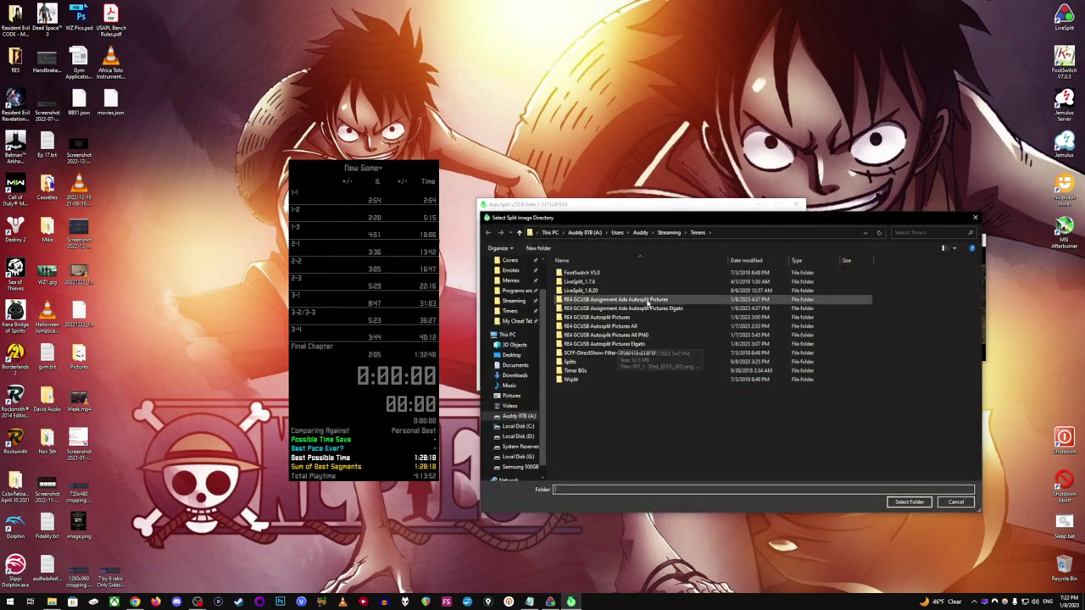
Pick Timers > RE4 GCUSB Autosplit Pictures as AutoSplit's split image folder and reload the start image.
{"action": "double_click", "coordinate": [604, 301]}
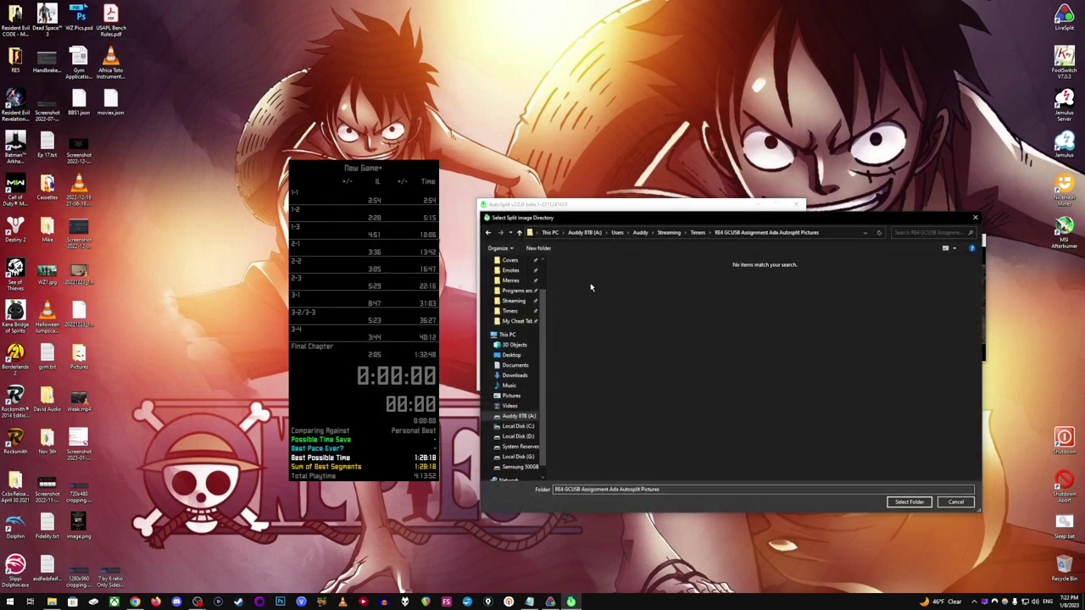
{"action": "left_click", "coordinate": [696, 233]}
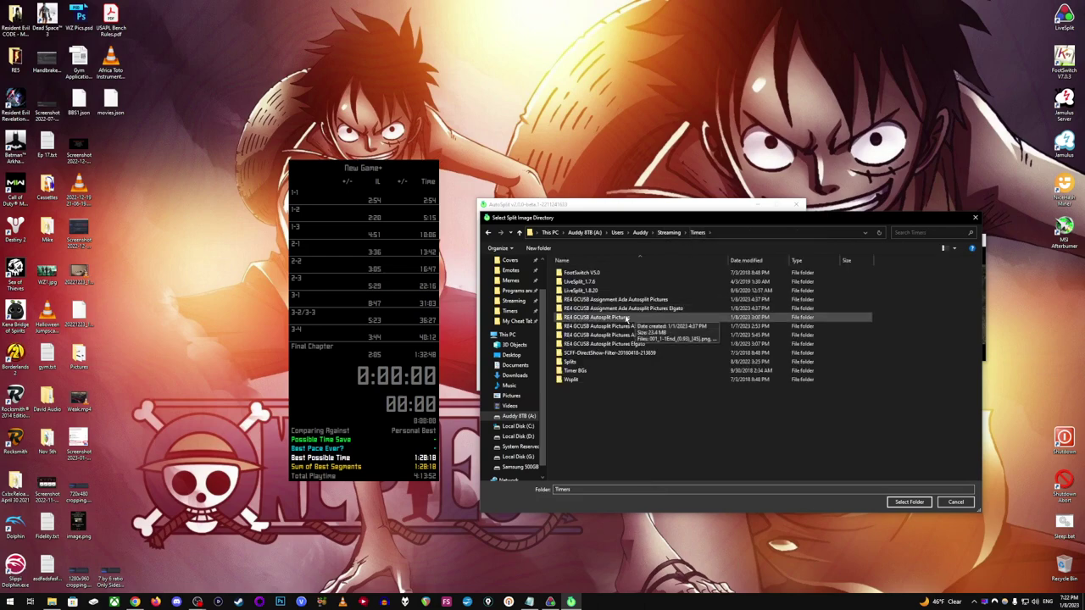
{"action": "double_click", "coordinate": [625, 316]}
{"action": "left_click", "coordinate": [908, 502]}
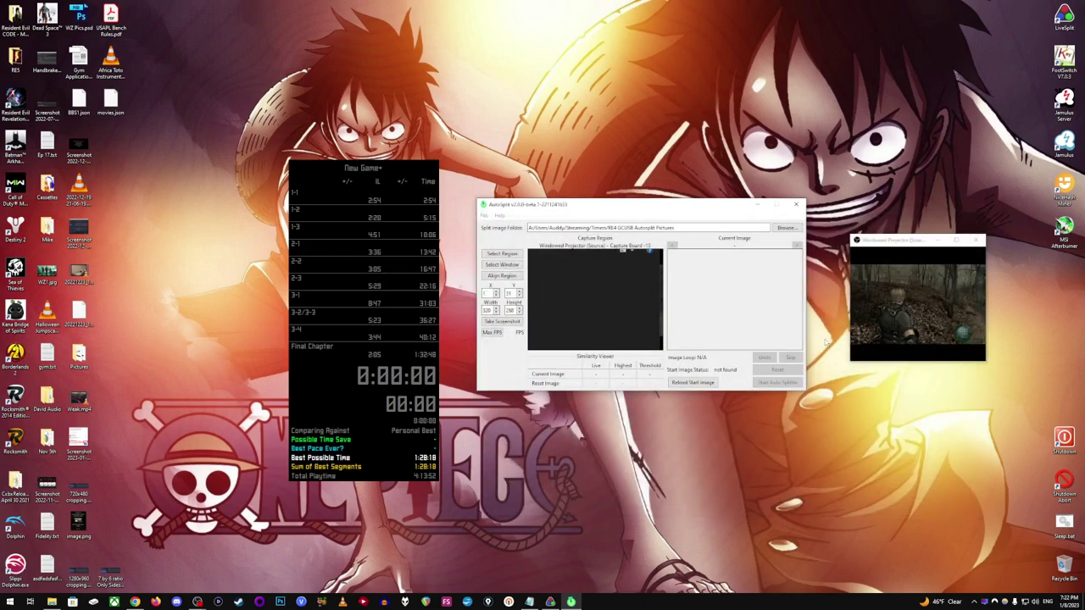
{"action": "left_click", "coordinate": [695, 383]}
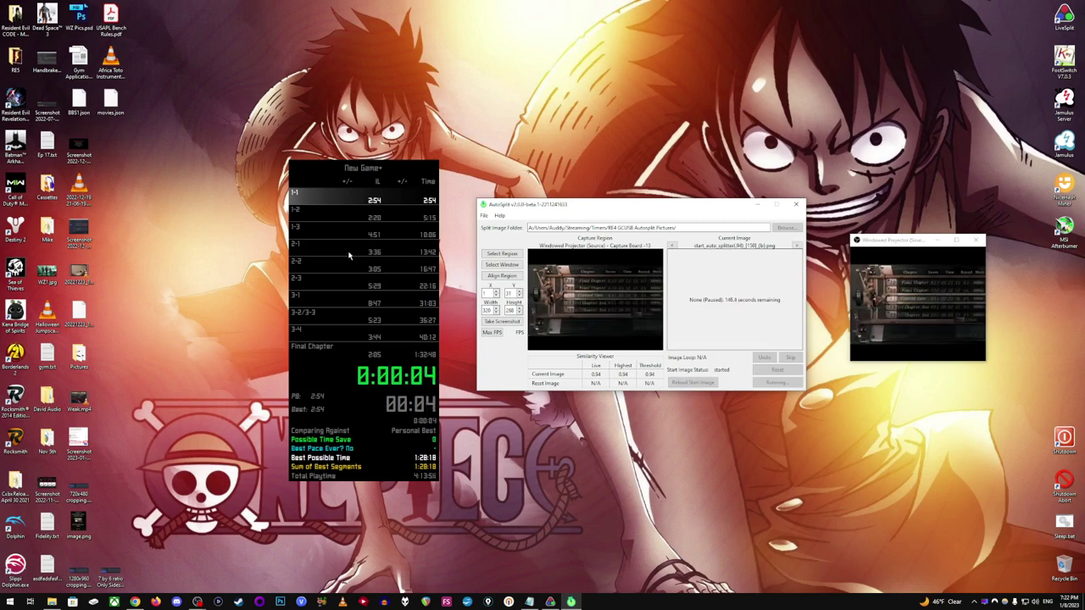
Reset the LiveSplit timer with the KP_3 hotkey after the test start.
{"action": "key", "text": "KP_3"}
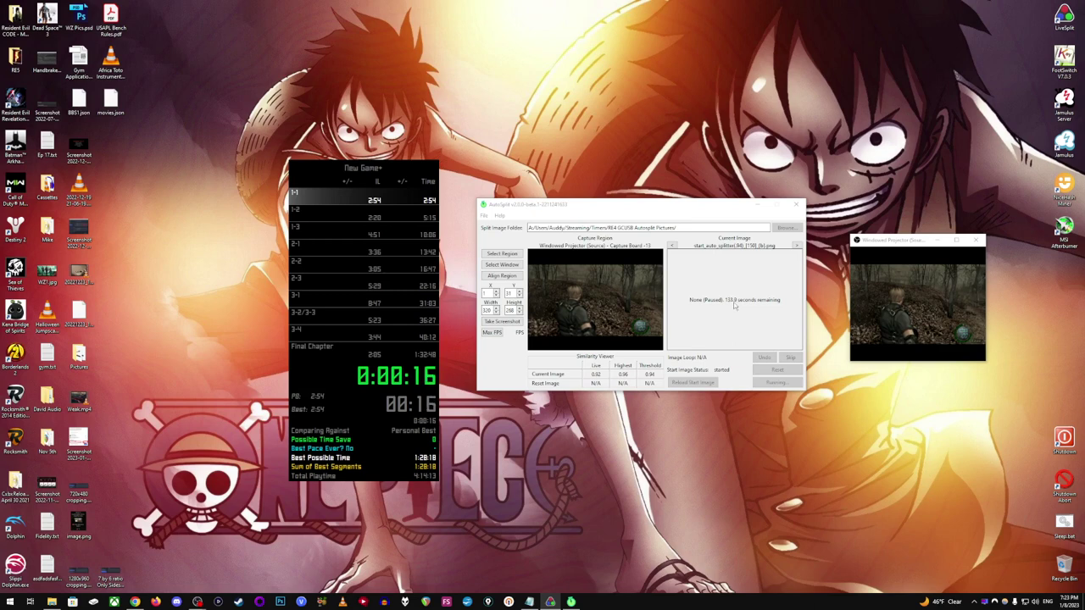
Preview the next six split images in AutoSplit.
{"action": "left_click", "coordinate": [797, 246]}
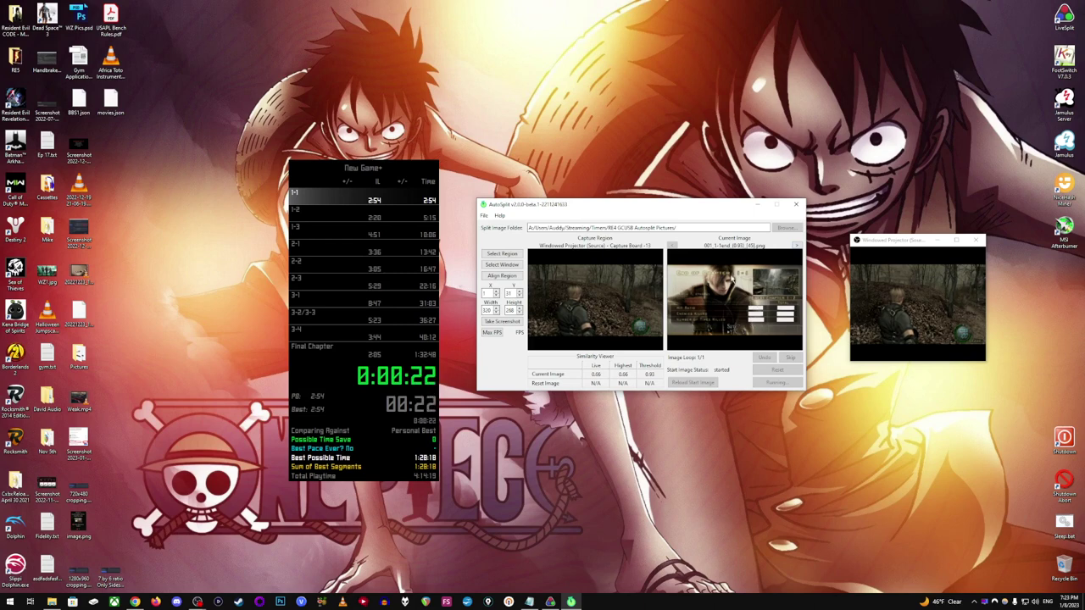
{"action": "left_click", "coordinate": [797, 246]}
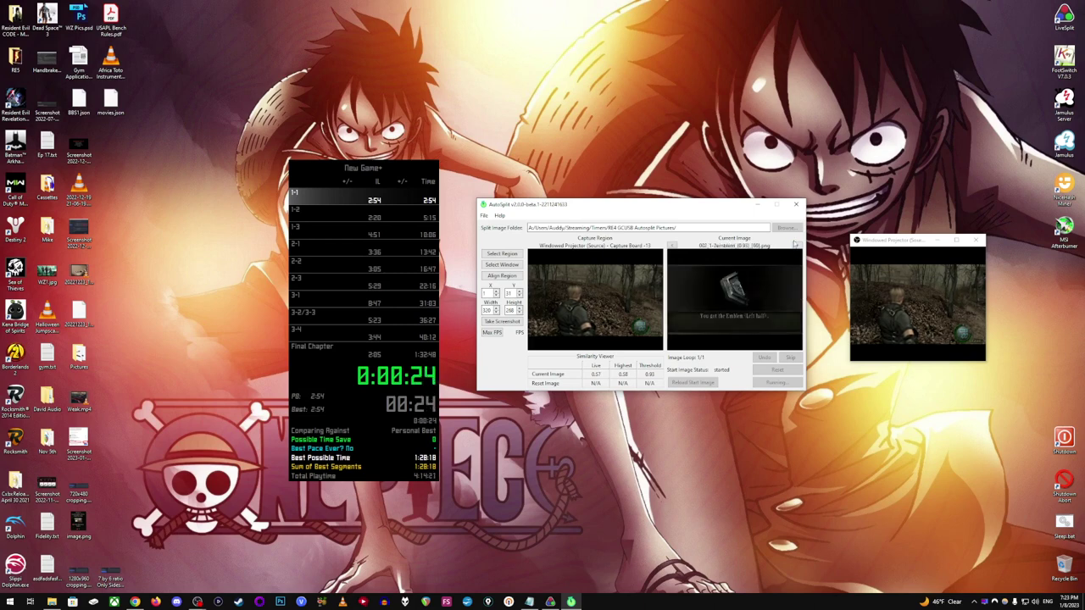
{"action": "left_click", "coordinate": [796, 247]}
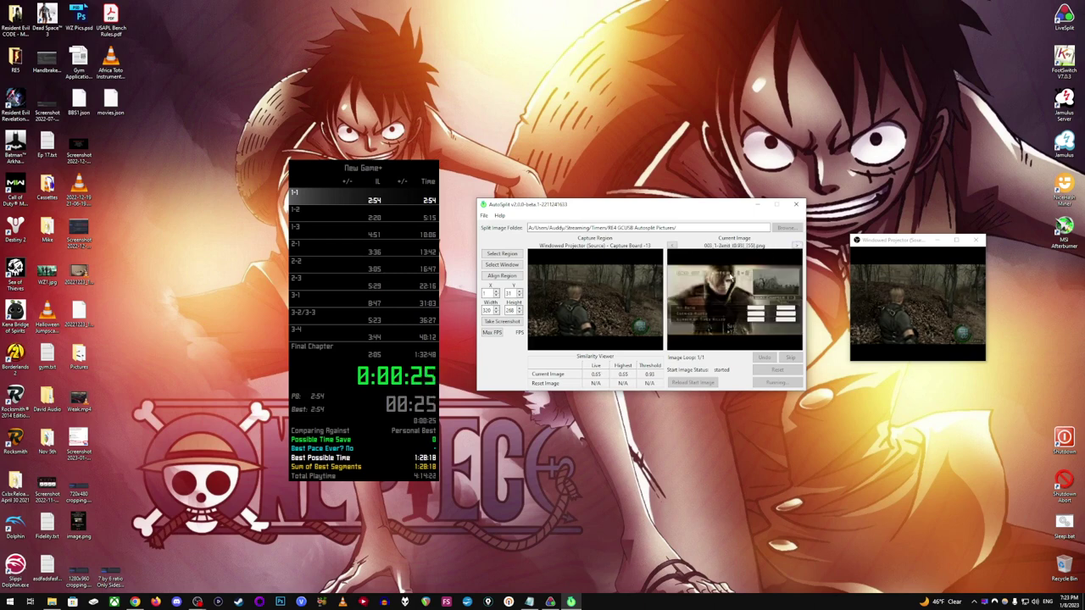
{"action": "left_click", "coordinate": [795, 247]}
{"action": "left_click", "coordinate": [796, 247]}
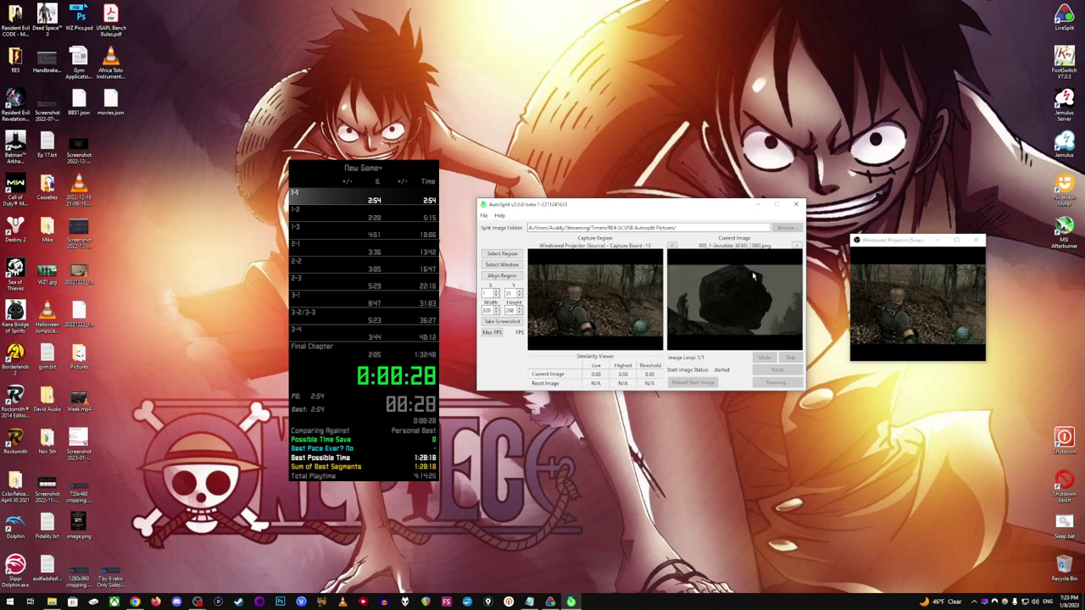
{"action": "left_click", "coordinate": [795, 246]}
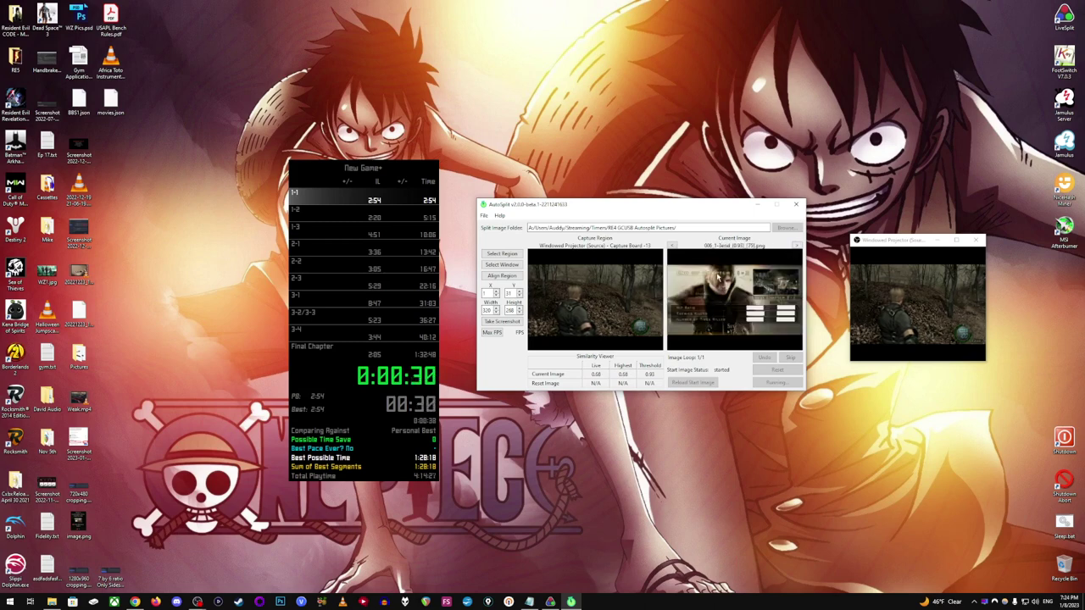
Scroll through LiveSplit's splits, then reset the timer back to the start image.
{"action": "left_click", "coordinate": [382, 239]}
{"action": "scroll", "coordinate": [382, 240], "scroll_direction": "down", "scroll_amount": 1}
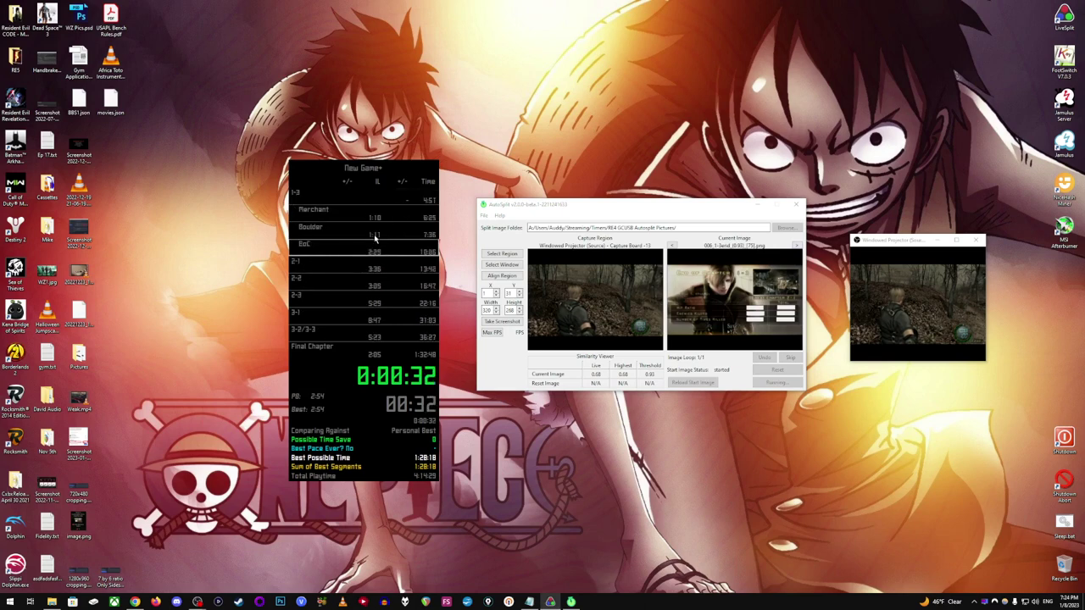
{"action": "scroll", "coordinate": [370, 239], "scroll_direction": "down", "scroll_amount": 7}
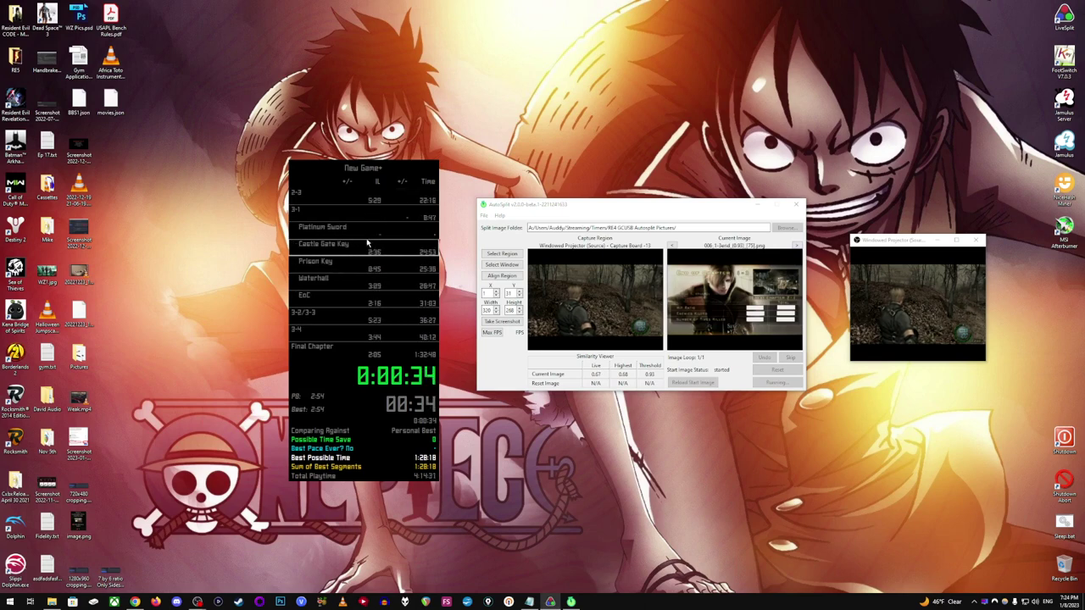
{"action": "scroll", "coordinate": [362, 265], "scroll_direction": "up", "scroll_amount": 8}
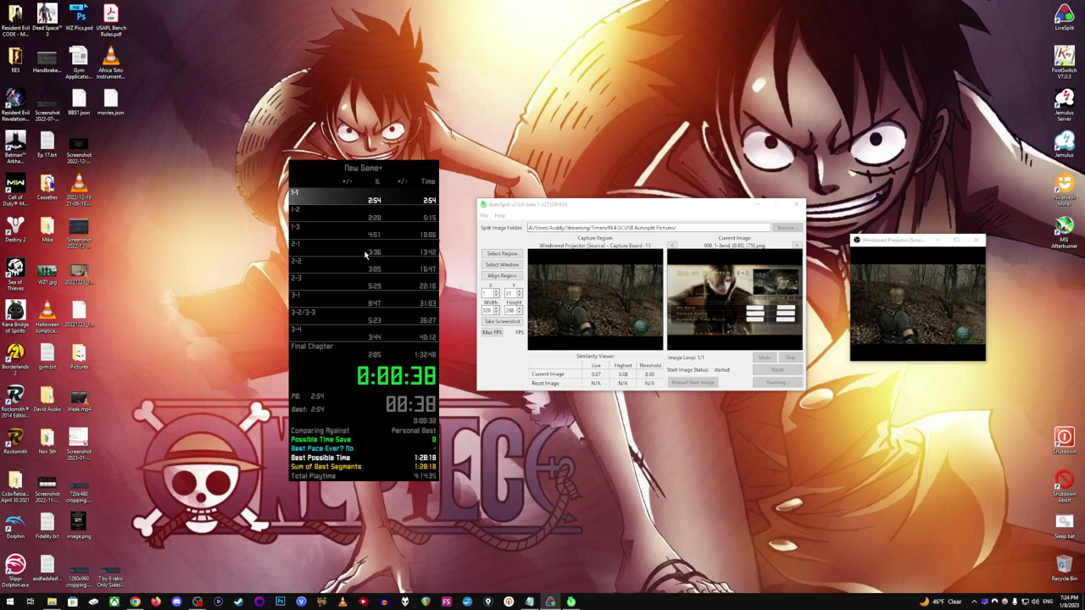
{"action": "key", "text": "KP_3"}
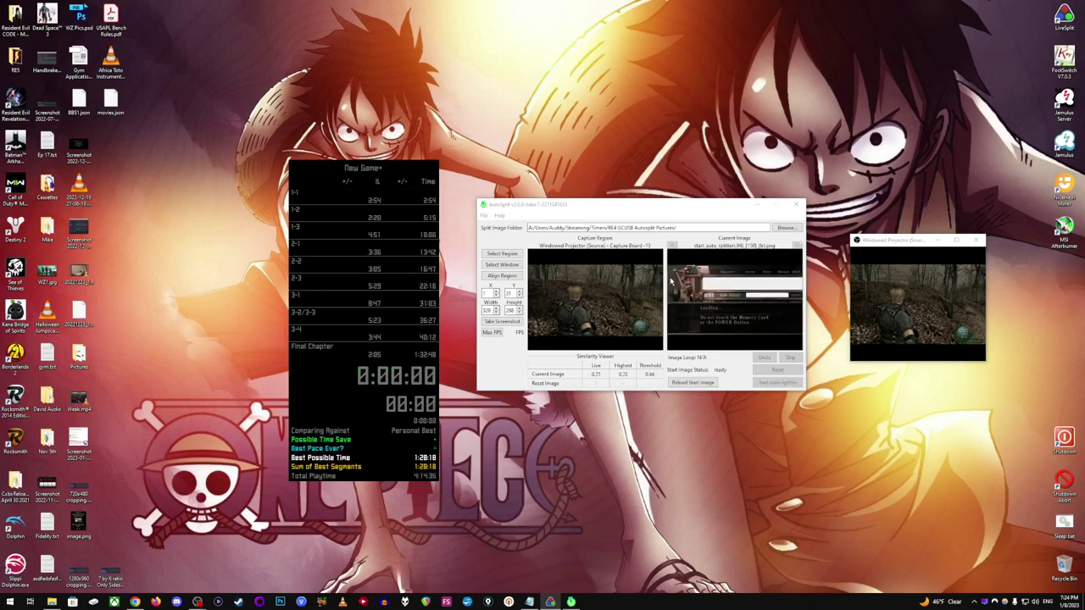
In File Explorer, go up to Timers and open the RE4 GCUSB Autosplit Pictures folder.
{"action": "left_click", "coordinate": [52, 602]}
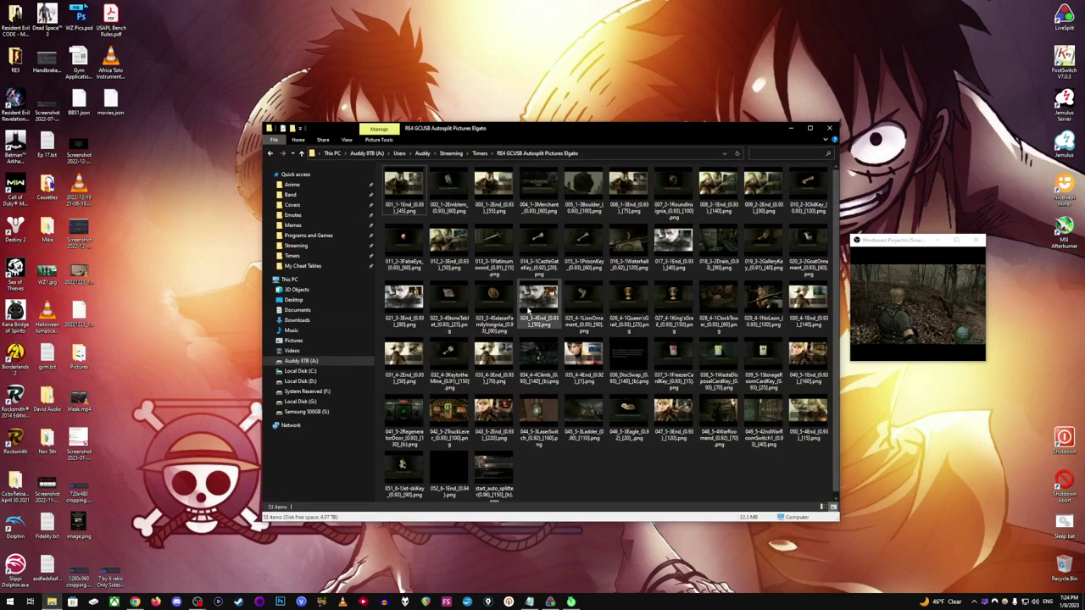
{"action": "left_click", "coordinate": [479, 153]}
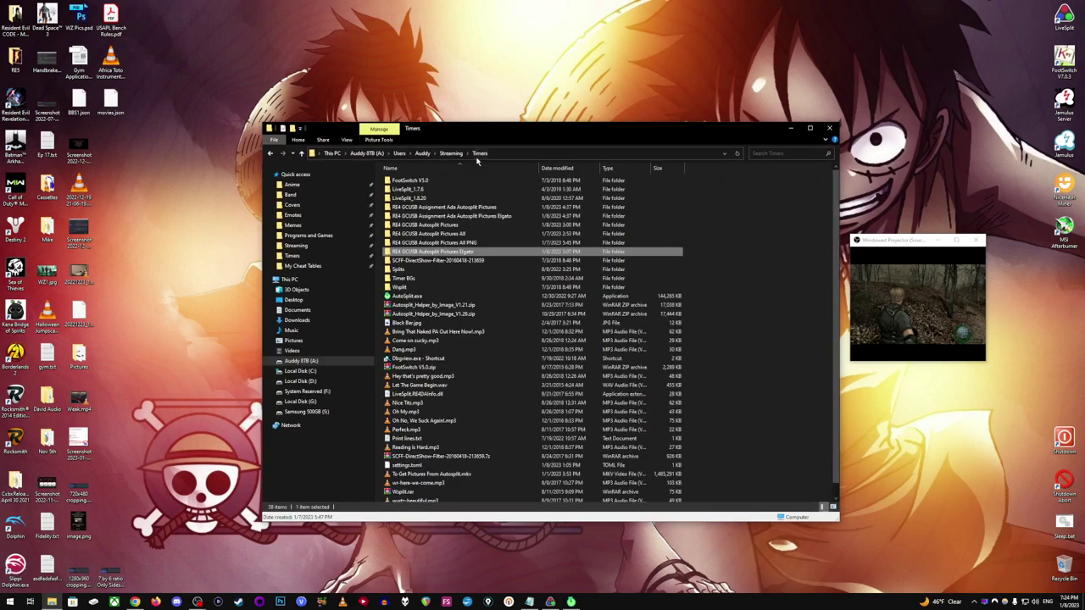
{"action": "left_click", "coordinate": [460, 225]}
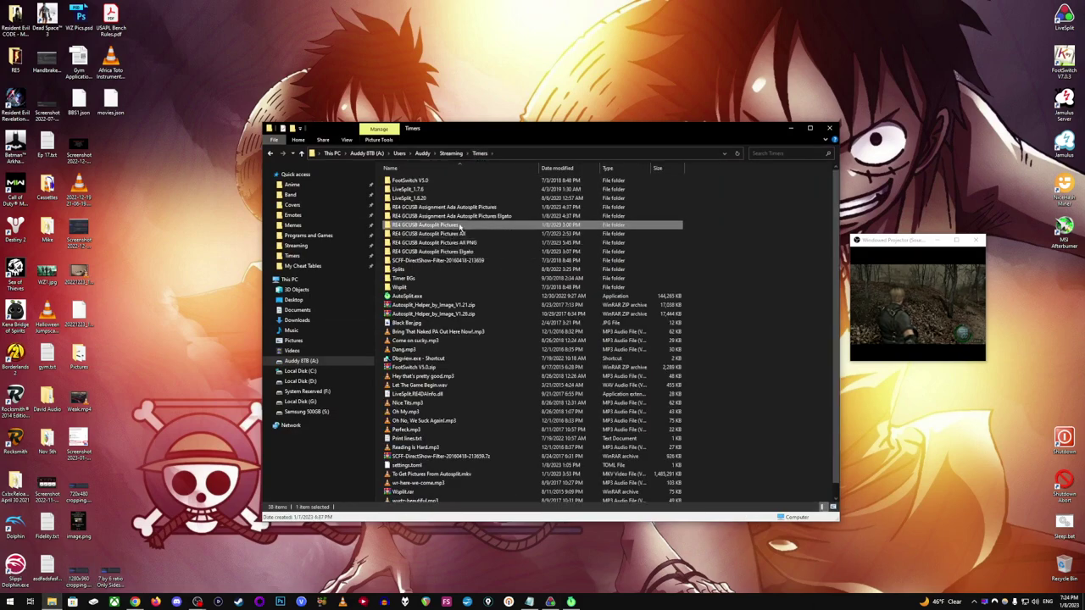
{"action": "double_click", "coordinate": [461, 226]}
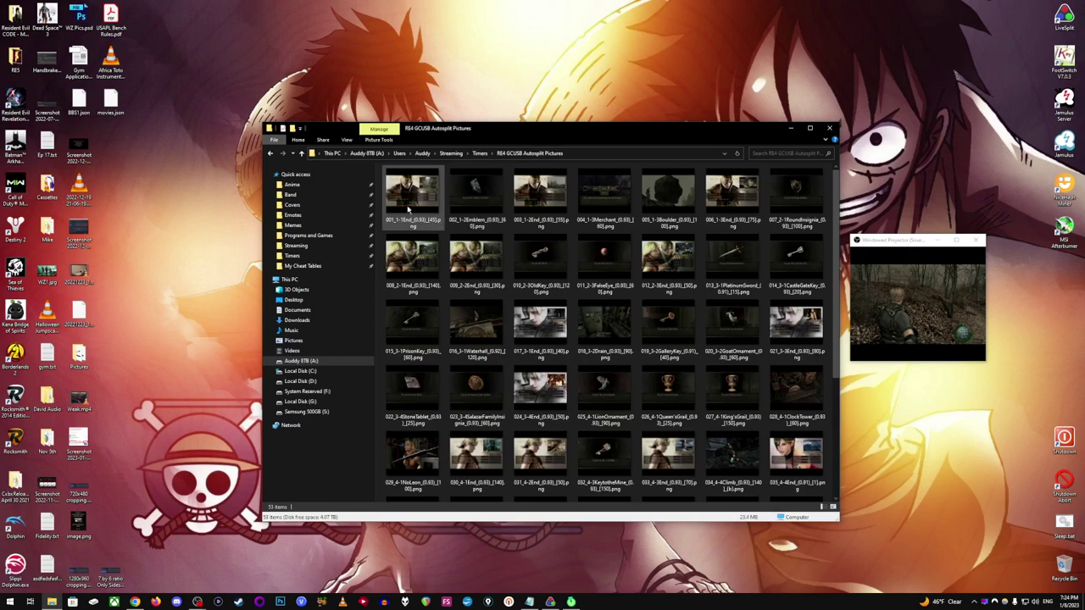
Check the names of split images 001_1-1End and 002 without renaming, then minimize Explorer.
{"action": "left_click", "coordinate": [411, 216]}
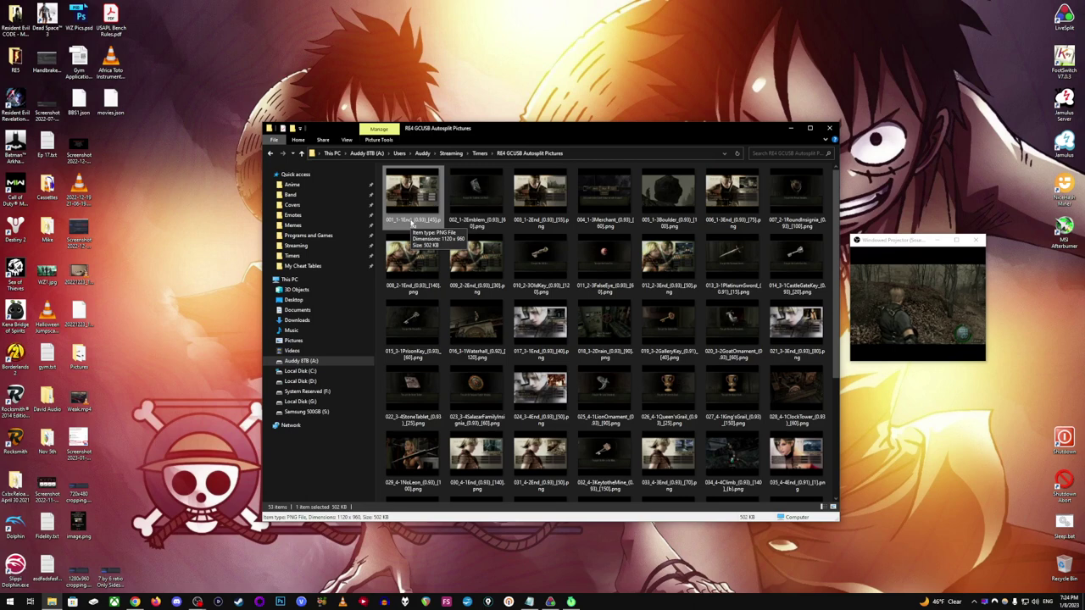
{"action": "left_click", "coordinate": [412, 219]}
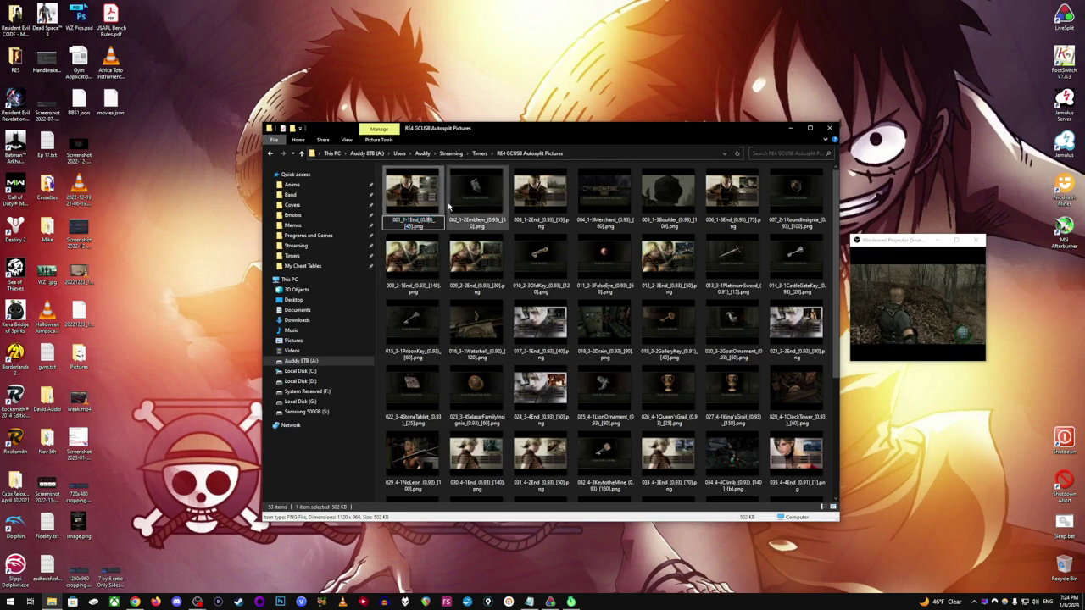
{"action": "key", "text": "Return"}
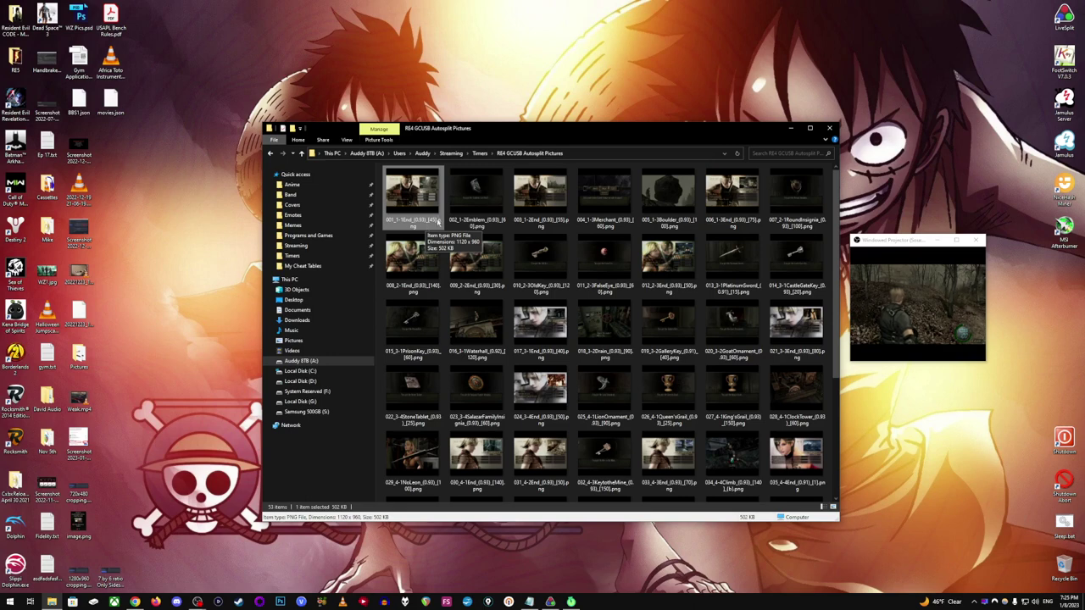
{"action": "left_click", "coordinate": [436, 224]}
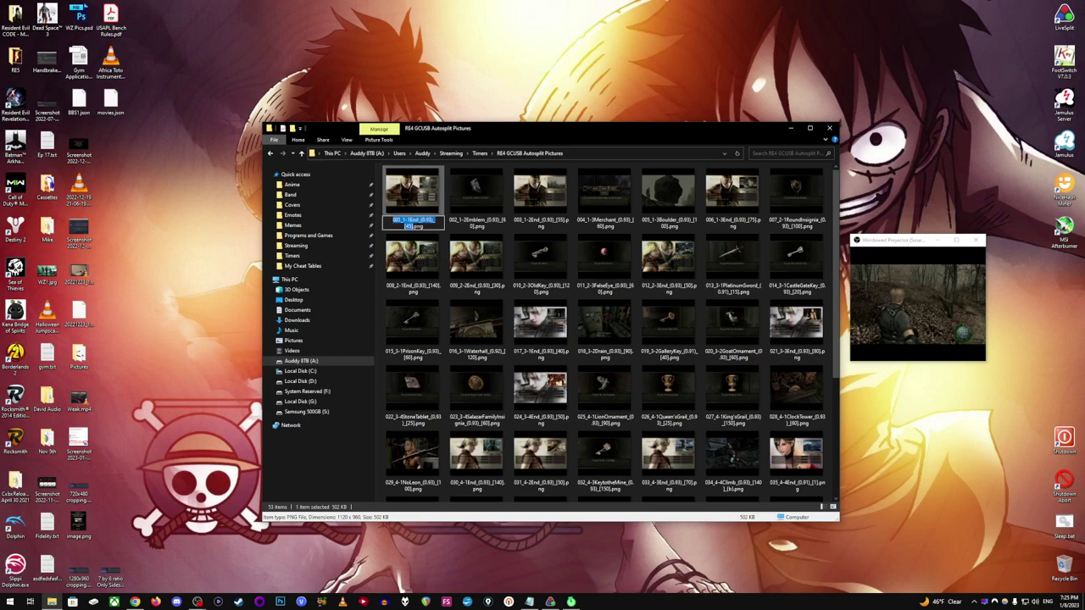
{"action": "key", "text": "Return"}
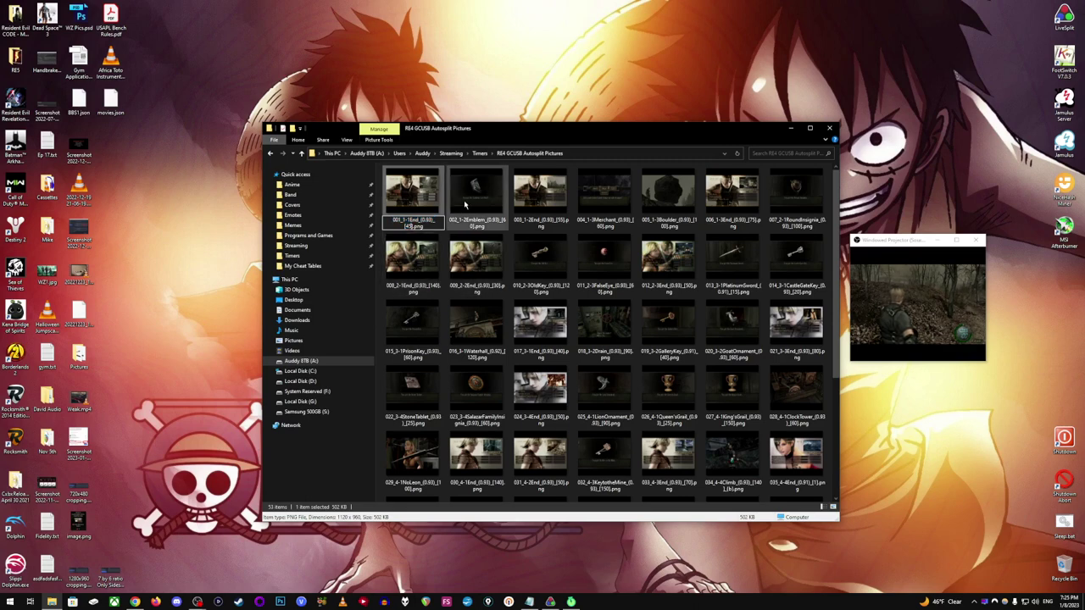
{"action": "left_click", "coordinate": [491, 228]}
{"action": "left_click", "coordinate": [497, 224]}
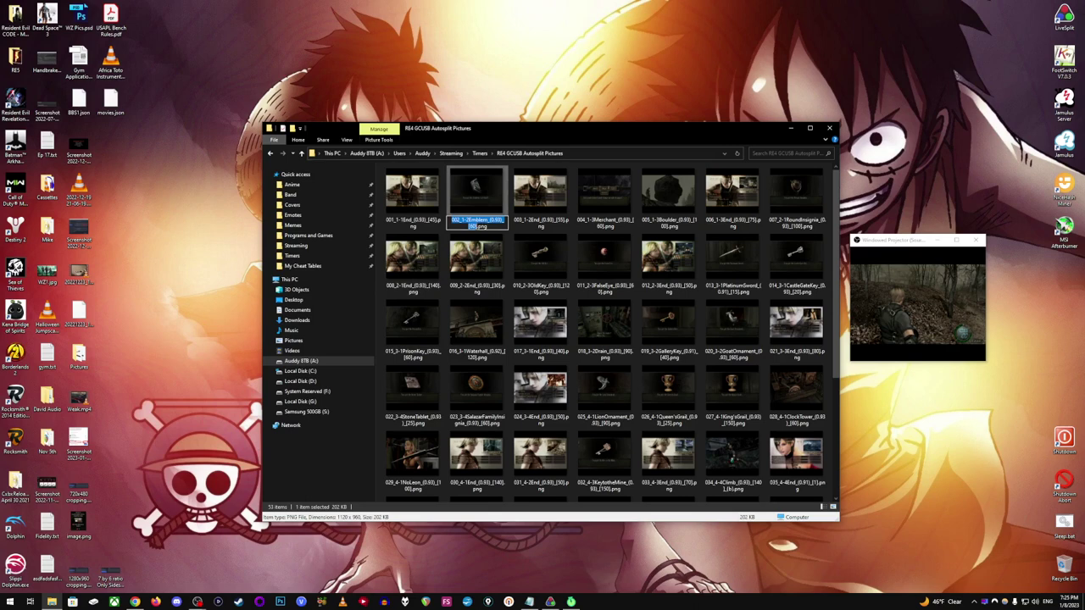
{"action": "left_click", "coordinate": [546, 204]}
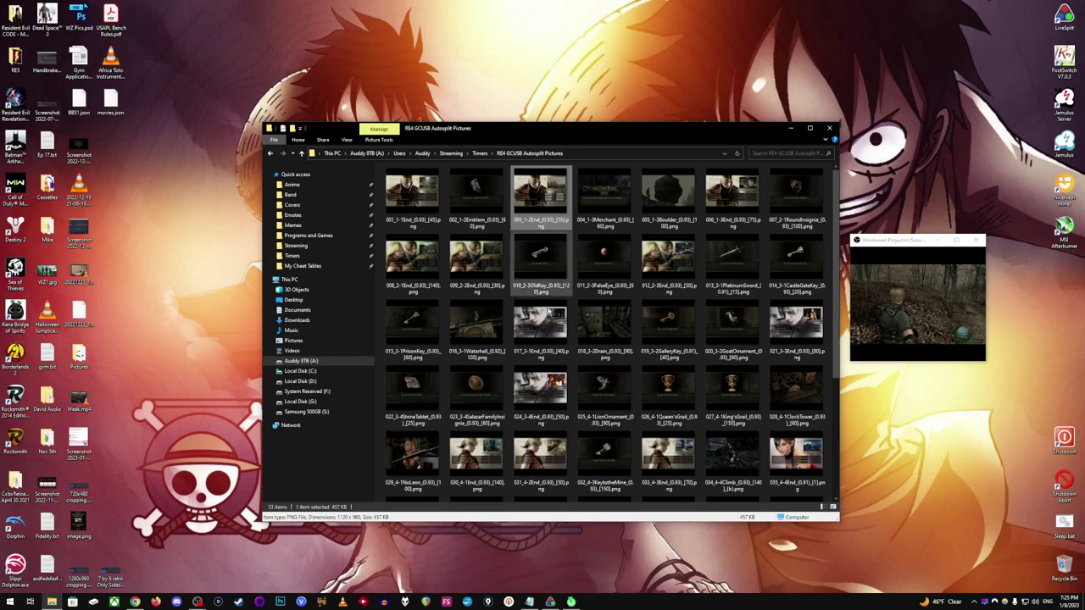
{"action": "left_click", "coordinate": [791, 129]}
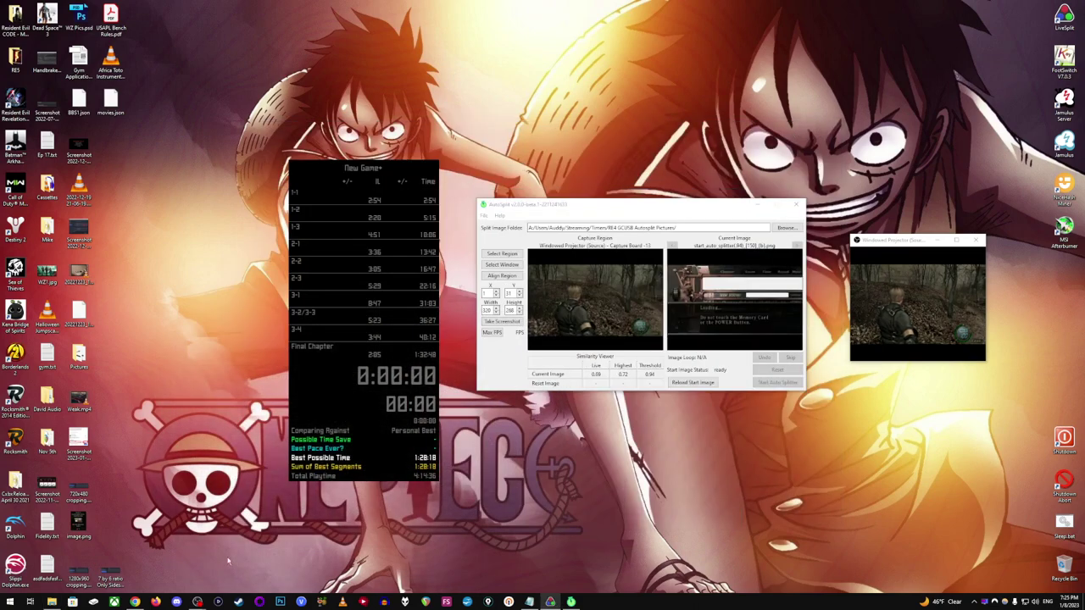
Bring OBS forward, re-enable the preview and switch to the Timing scene.
{"action": "mouse_move", "coordinate": [197, 602]}
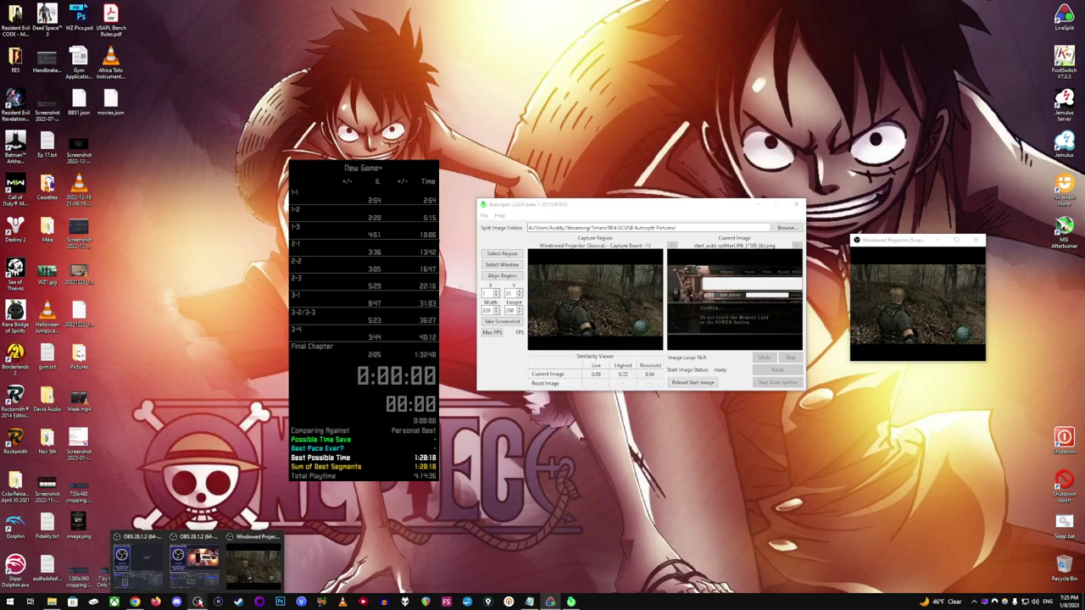
{"action": "left_click", "coordinate": [190, 566]}
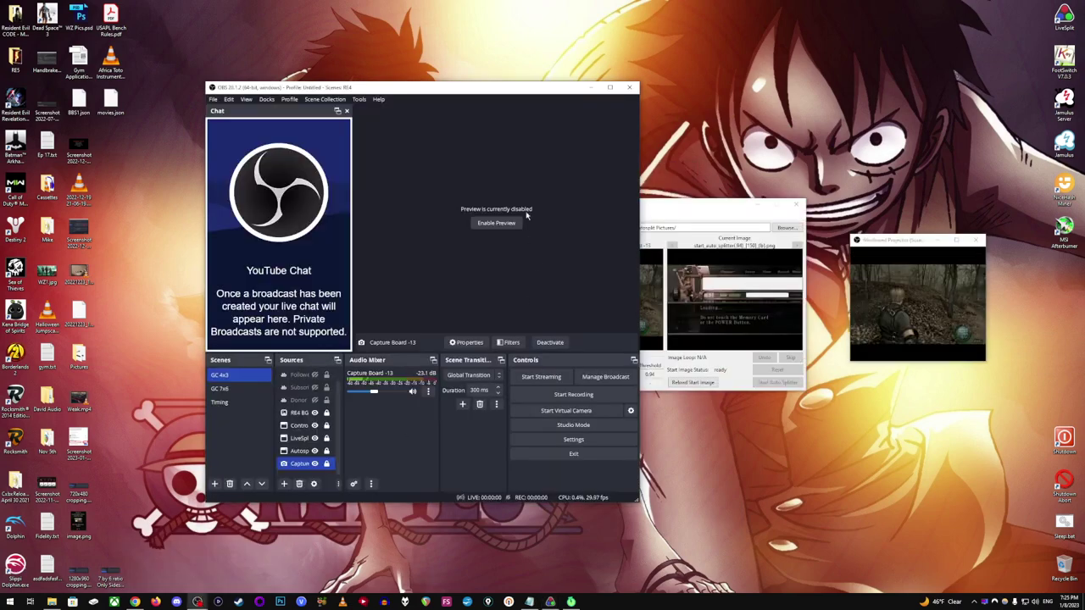
{"action": "left_click_drag", "start_coordinate": [520, 87], "coordinate": [695, 73]}
{"action": "left_click", "coordinate": [676, 213]}
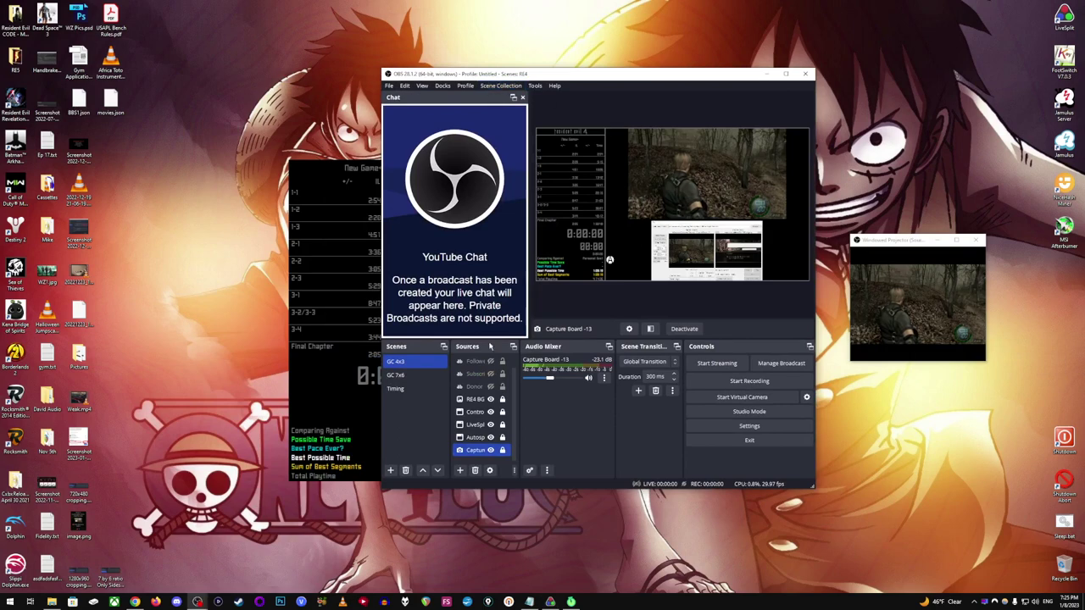
{"action": "left_click", "coordinate": [395, 388]}
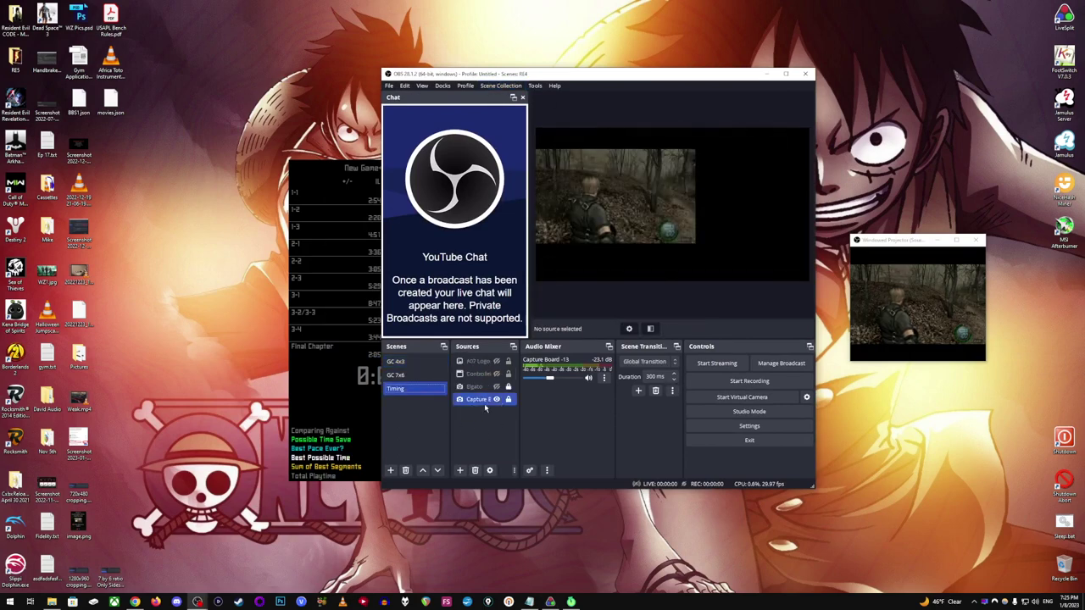
In OBS Video settings, copy 1120x960 from the RE4 aspect ratio notes to replace the 1920x1080 base.
{"action": "left_click", "coordinate": [500, 86]}
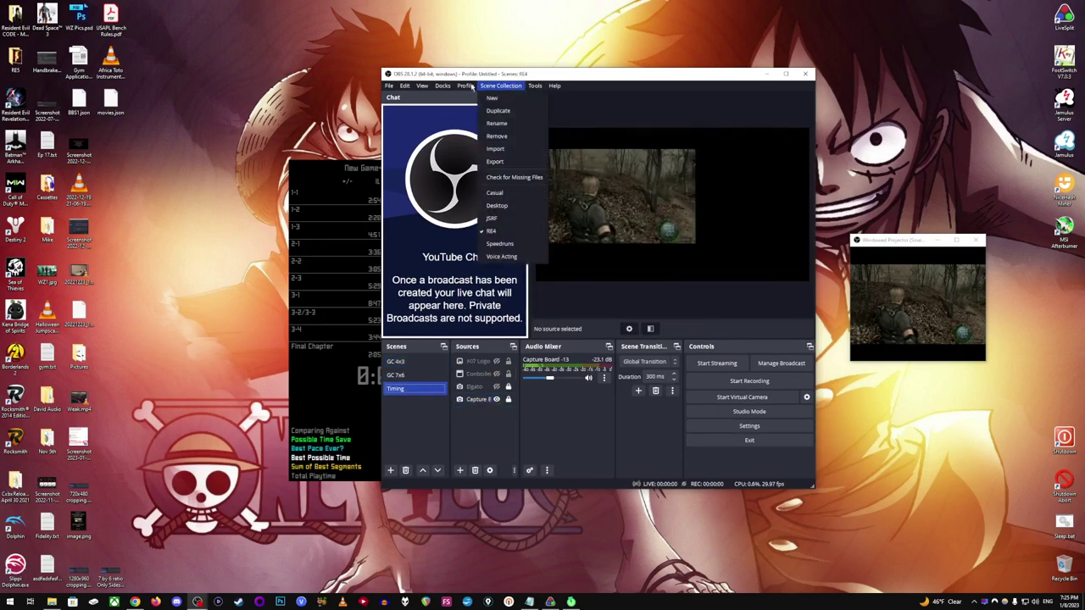
{"action": "mouse_move", "coordinate": [389, 85]}
{"action": "left_click", "coordinate": [411, 123]}
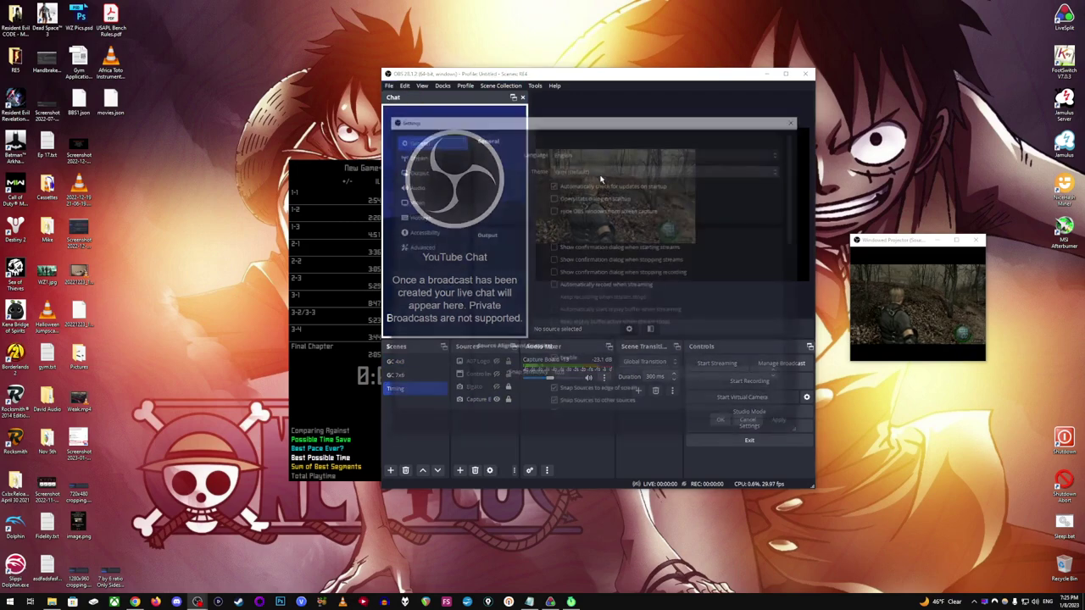
{"action": "left_click", "coordinate": [420, 201]}
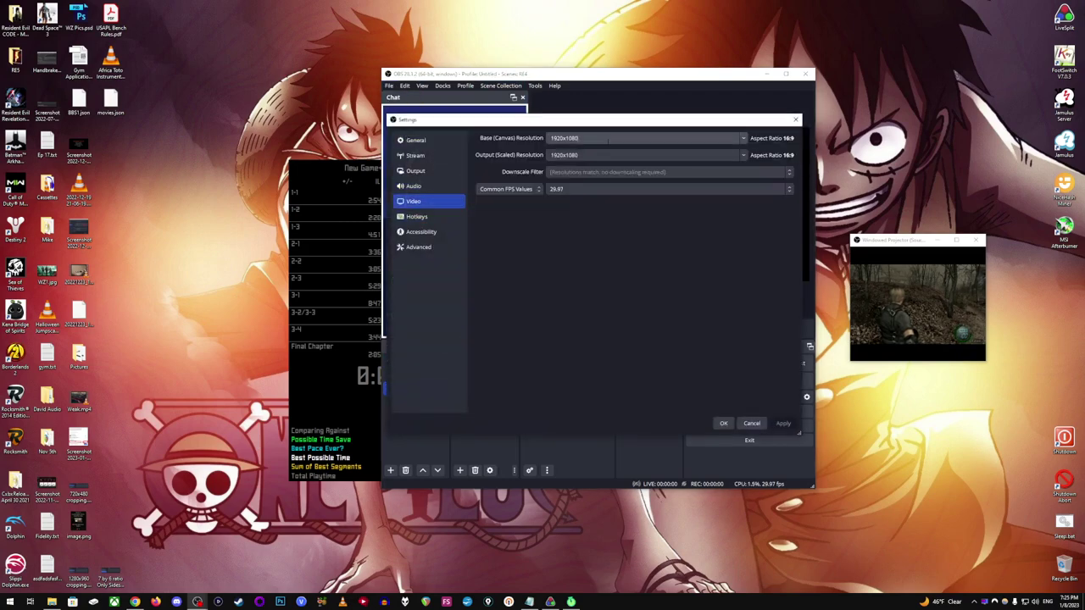
{"action": "left_click_drag", "start_coordinate": [608, 139], "coordinate": [502, 142]}
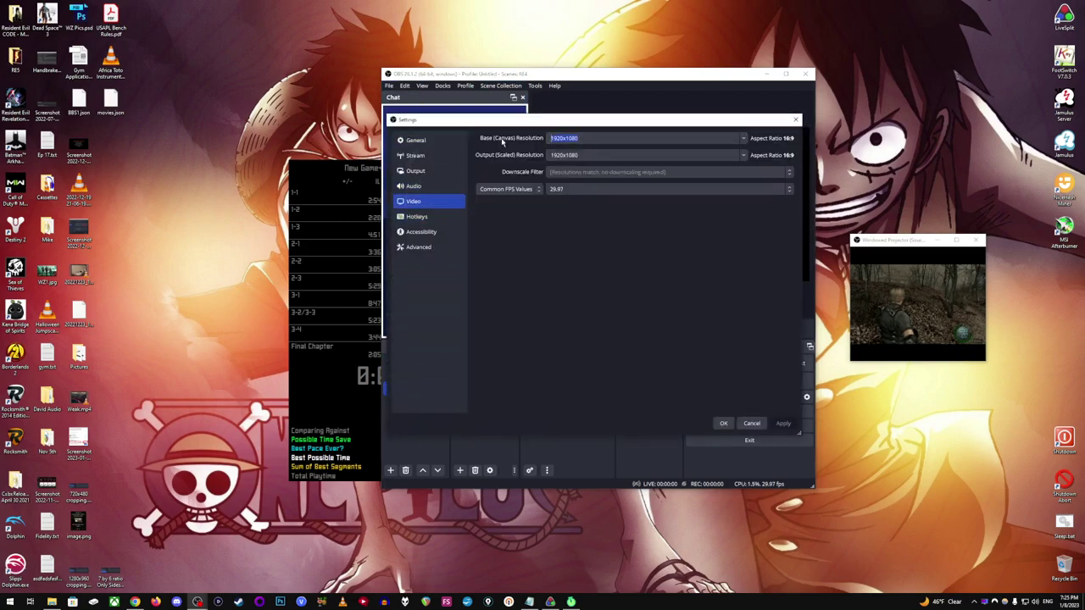
{"action": "left_click", "coordinate": [530, 602]}
{"action": "left_click_drag", "start_coordinate": [314, 170], "coordinate": [278, 170]}
{"action": "key", "text": "ctrl+c"}
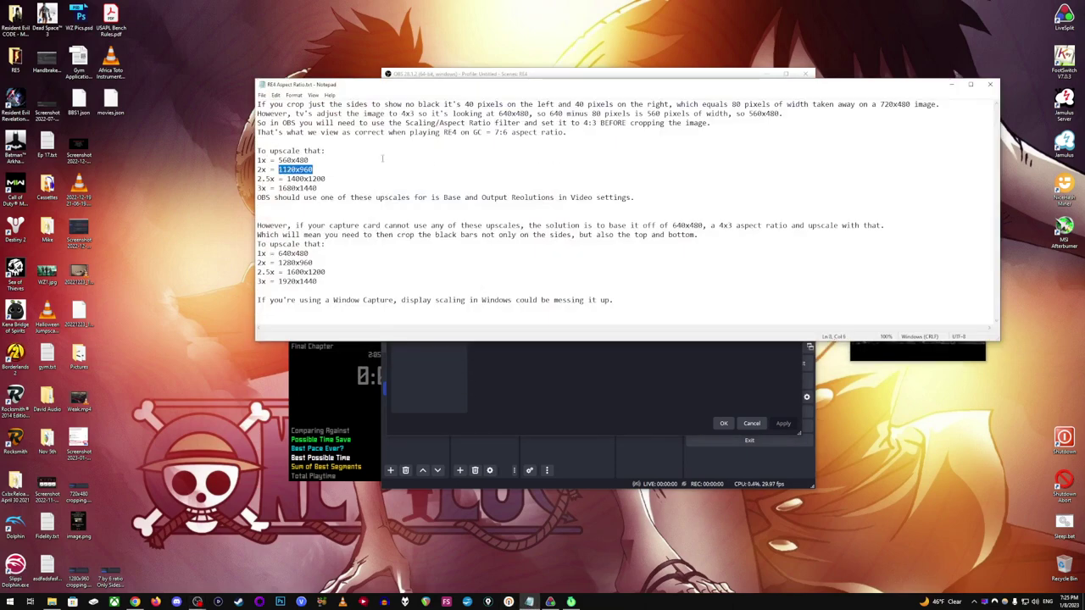
{"action": "left_click", "coordinate": [951, 84]}
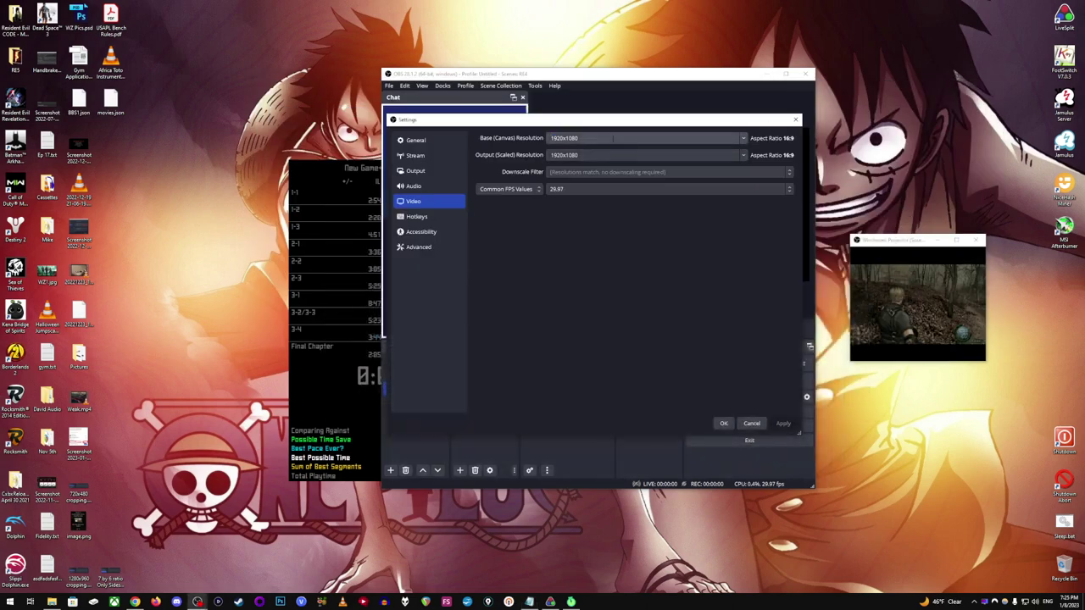
Paste 1120x960 as the base resolution, keep the output at 1120x960, and apply.
{"action": "key", "text": "ctrl+v"}
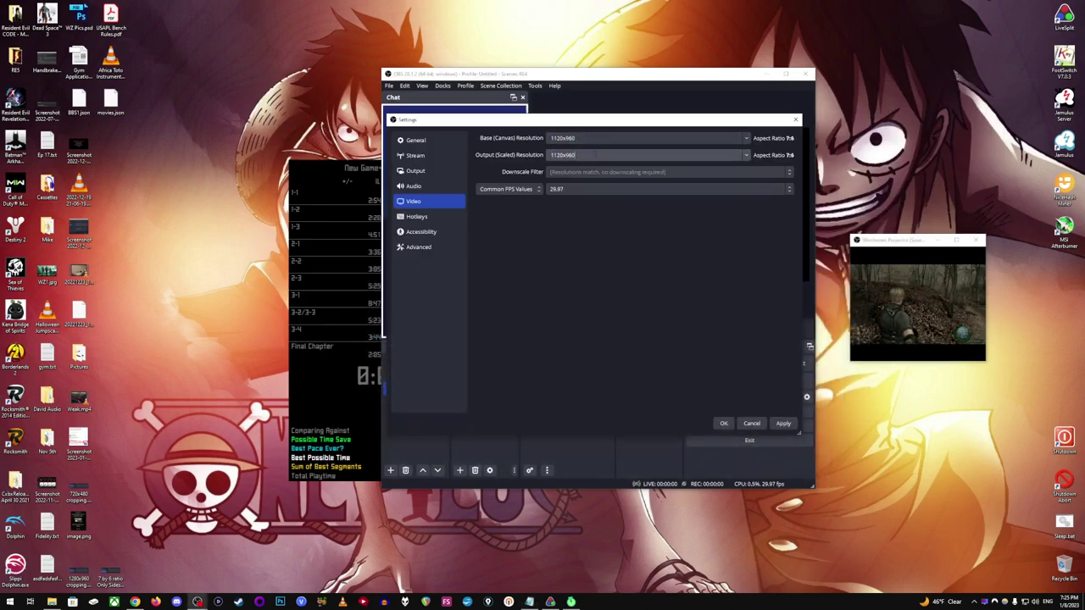
{"action": "left_click", "coordinate": [709, 156]}
{"action": "left_click", "coordinate": [710, 166]}
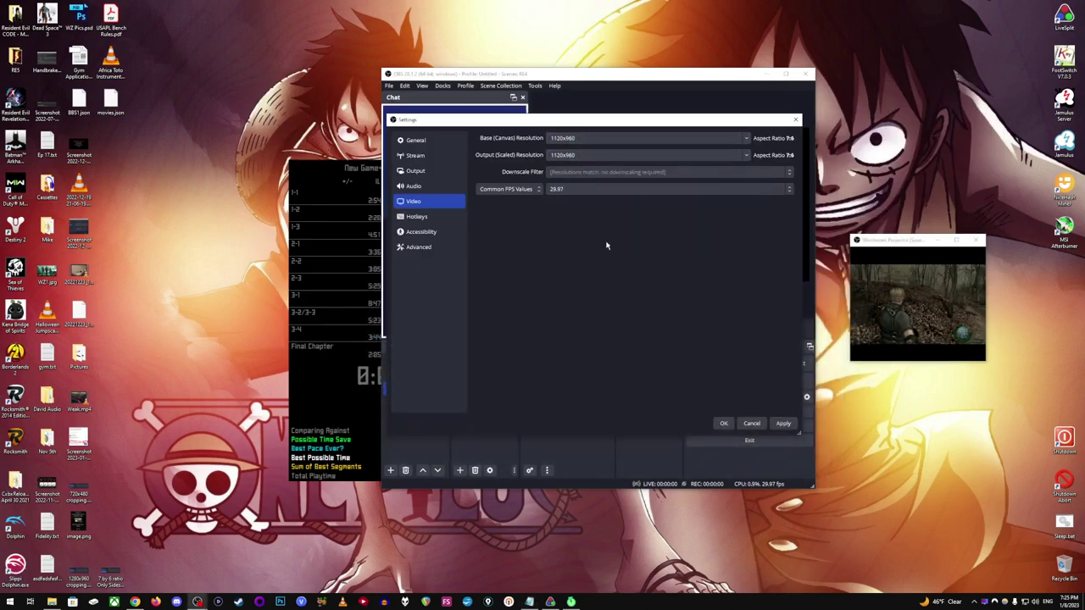
{"action": "left_click", "coordinate": [783, 423]}
{"action": "left_click", "coordinate": [723, 423]}
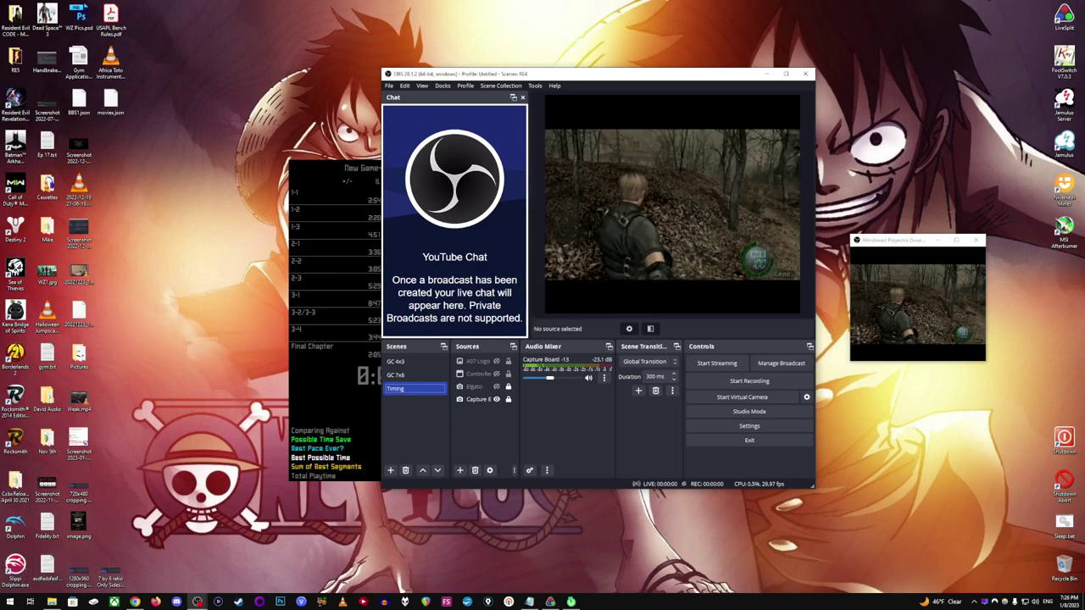
{"action": "key", "text": "super+e"}
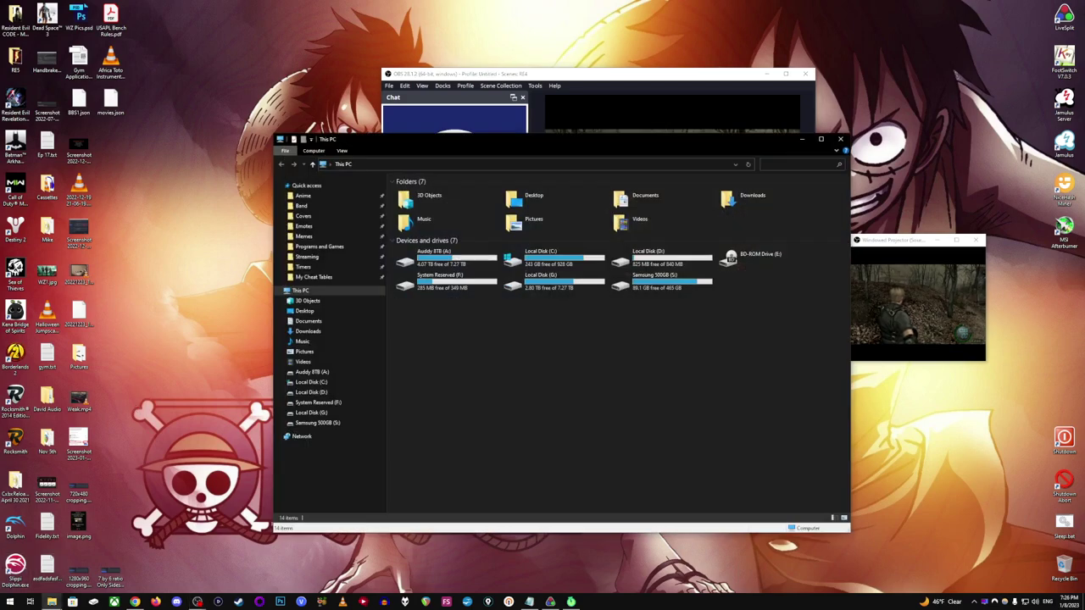
{"action": "left_click", "coordinate": [318, 422]}
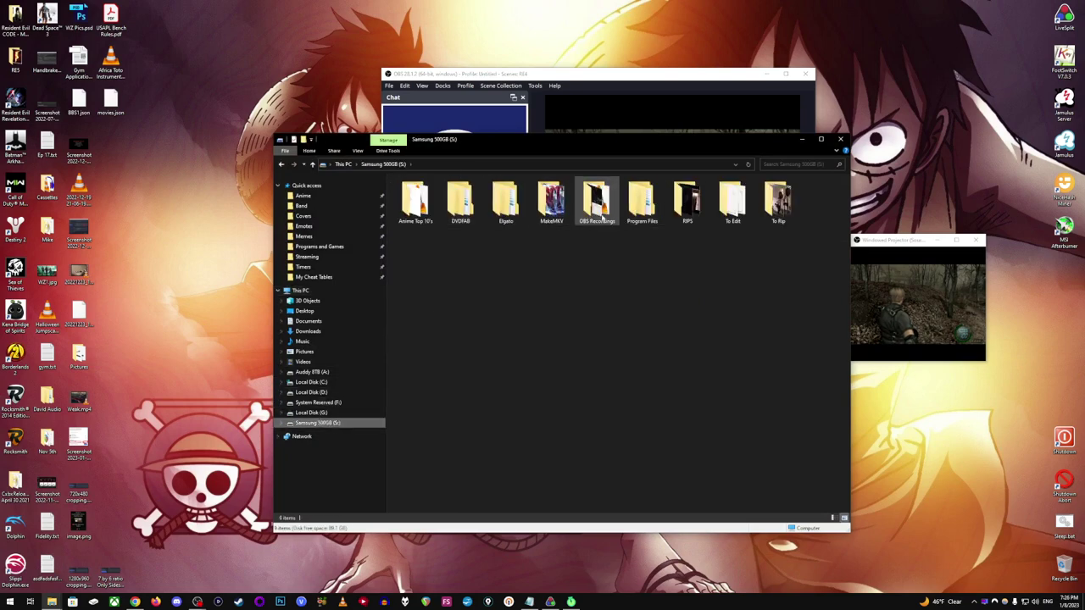
{"action": "double_click", "coordinate": [597, 202]}
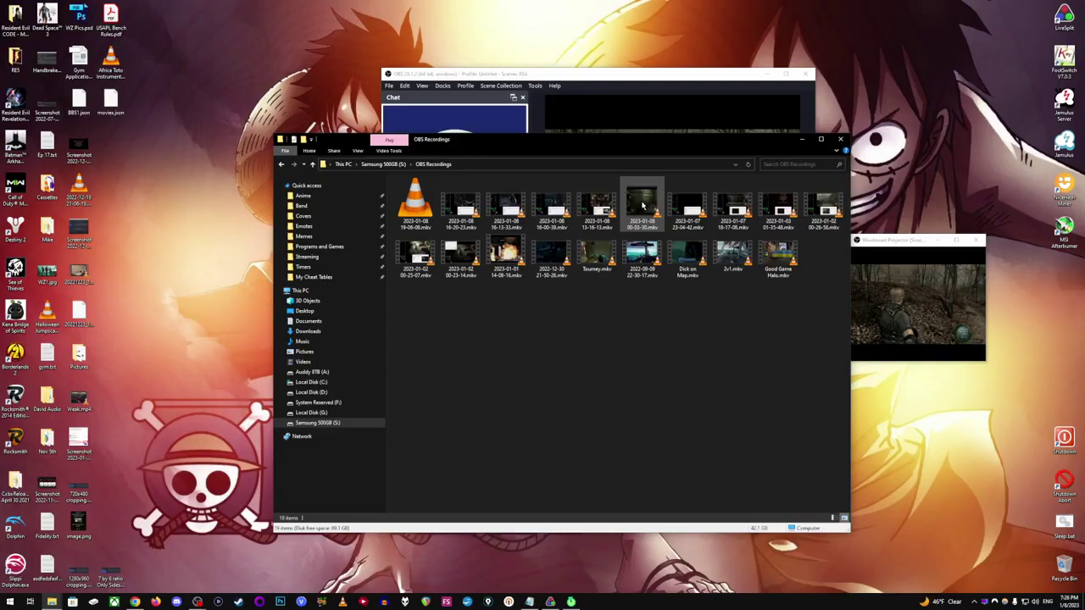
{"action": "left_click", "coordinate": [644, 206]}
{"action": "double_click", "coordinate": [644, 206]}
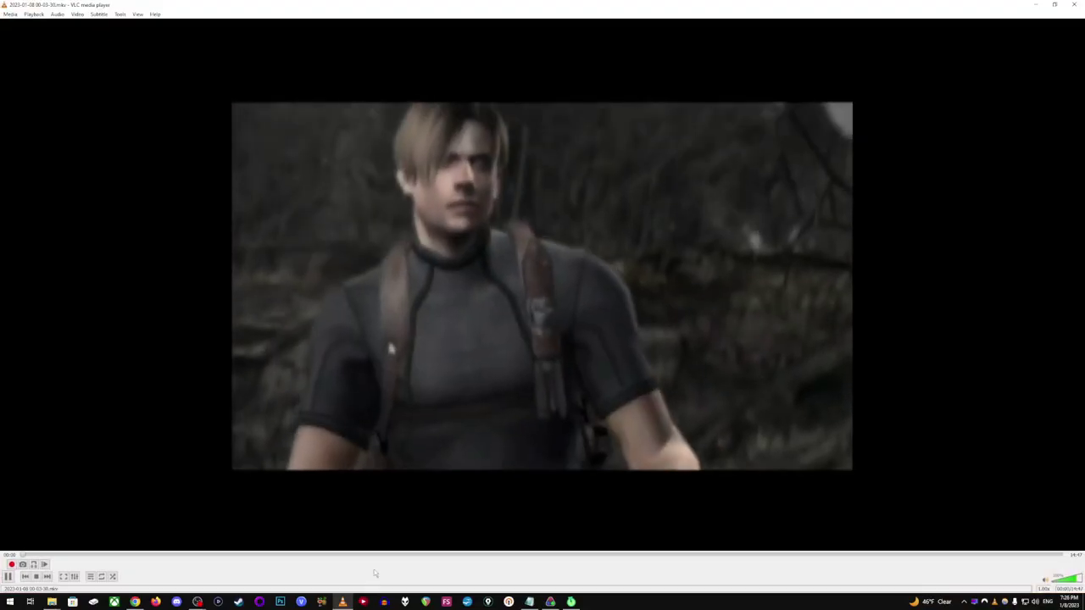
Scrub the recording's timeline to just past 03:36 and resume playback.
{"action": "key", "text": "space"}
{"action": "left_click", "coordinate": [272, 555]}
{"action": "left_click", "coordinate": [309, 555]}
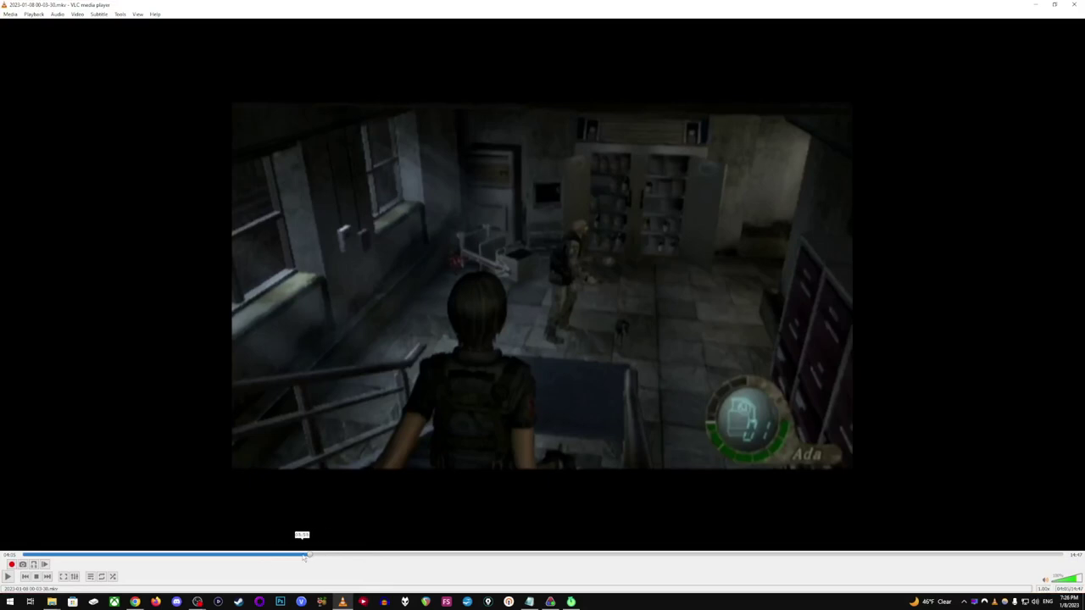
{"action": "left_click", "coordinate": [304, 555]}
{"action": "left_click", "coordinate": [278, 555]}
{"action": "left_click", "coordinate": [265, 555]}
{"action": "left_click", "coordinate": [276, 555]}
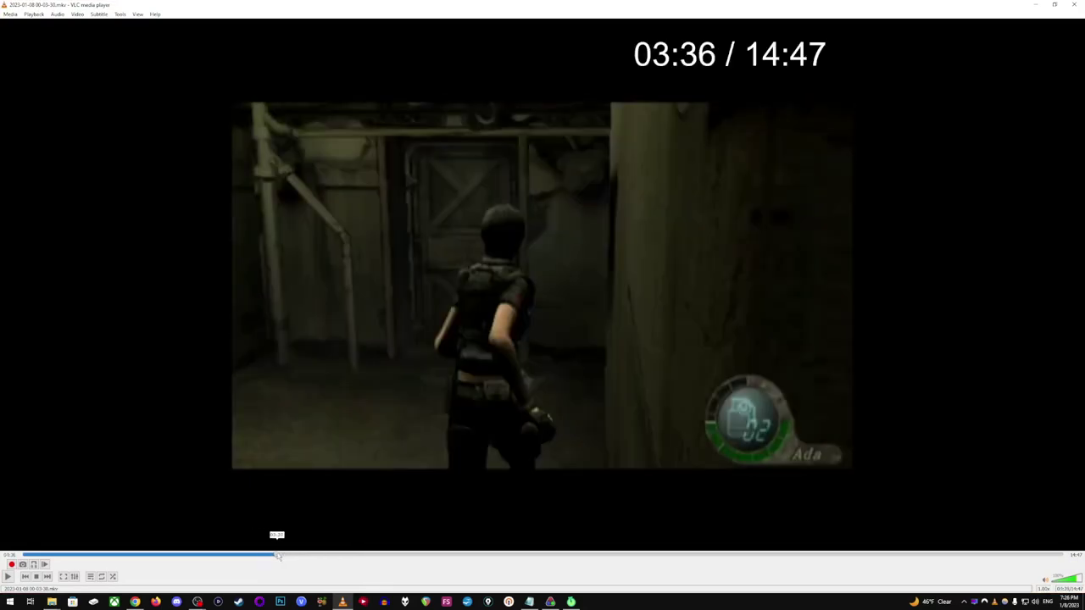
{"action": "left_click", "coordinate": [286, 555]}
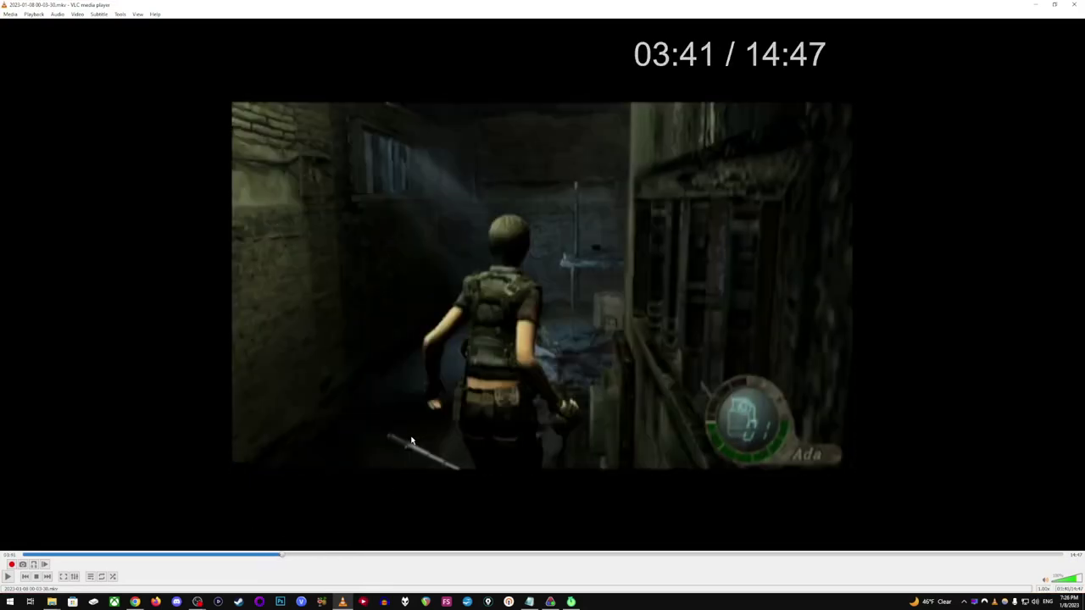
{"action": "key", "text": "space"}
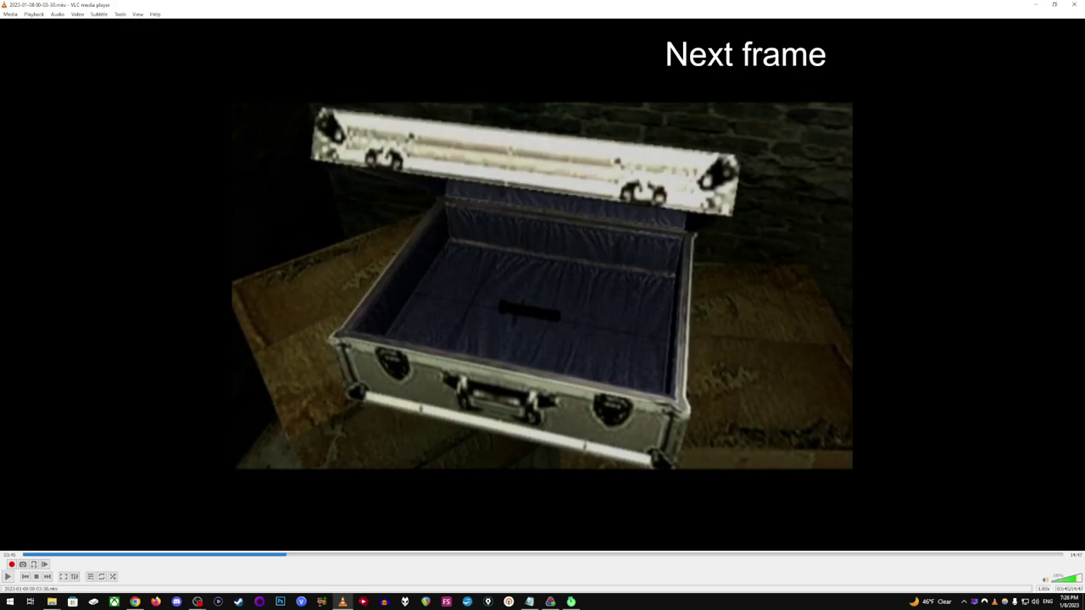
Frame-step to the 'Take the Plaga Sample?' prompt and save a VLC snapshot of it.
{"action": "key", "text": "e"}
{"action": "key", "text": "e"}
{"action": "key", "text": "e"}
{"action": "key", "text": "e"}
{"action": "key", "text": "e"}
{"action": "key", "text": "e"}
{"action": "key", "text": "e"}
{"action": "key", "text": "e"}
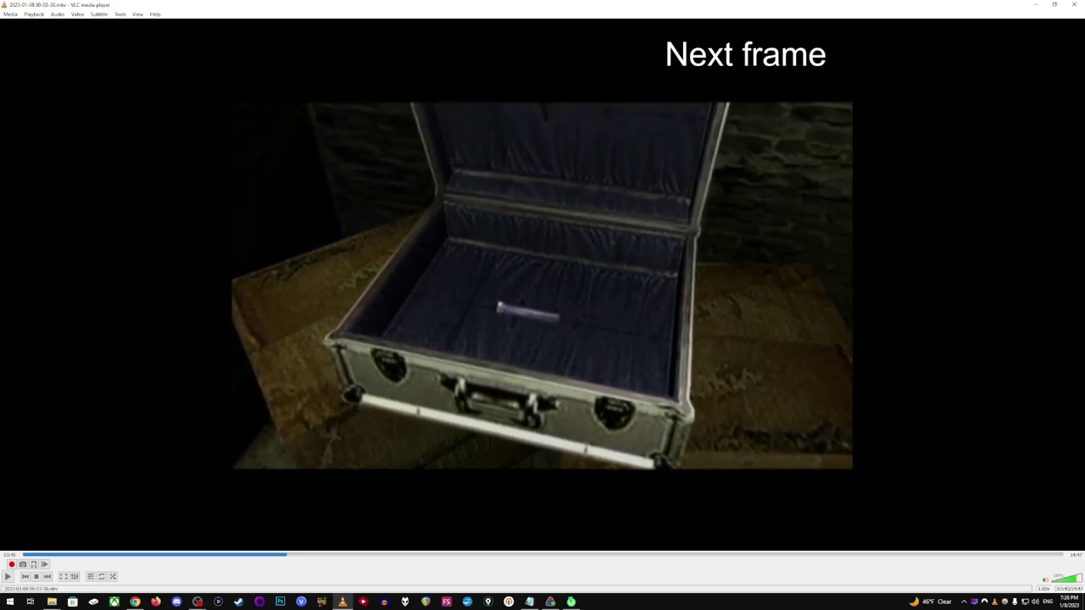
{"action": "key", "text": "e"}
{"action": "key", "text": "e"}
{"action": "key", "text": "e"}
{"action": "key", "text": "e"}
{"action": "key", "text": "e"}
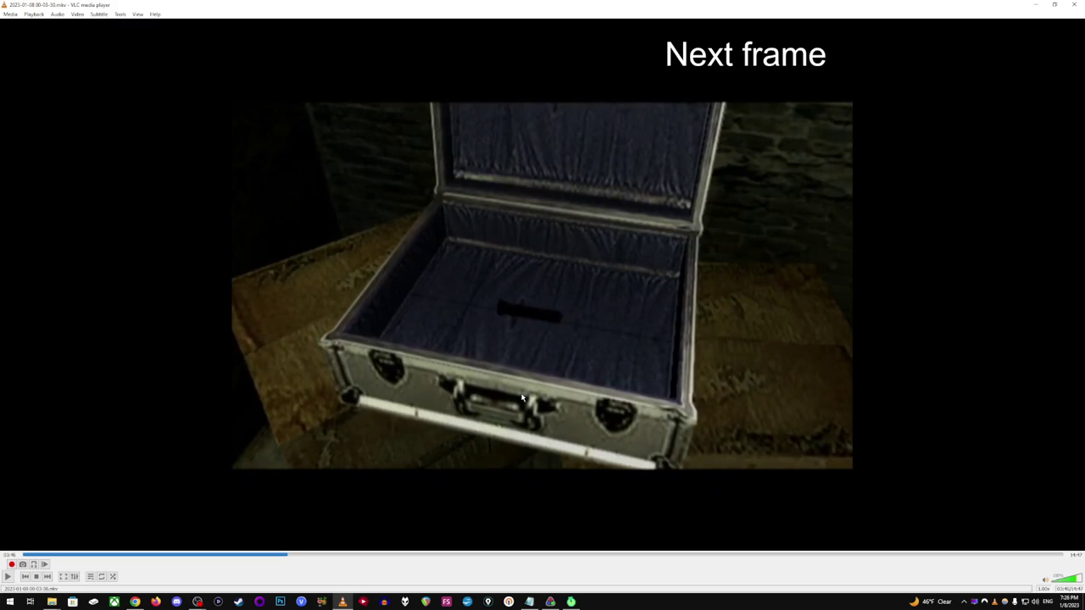
{"action": "key", "text": "e"}
{"action": "key", "text": "e"}
{"action": "key", "text": "e"}
{"action": "key", "text": "e"}
{"action": "key", "text": "e"}
{"action": "key", "text": "e"}
{"action": "key", "text": "e"}
{"action": "key", "text": "e"}
{"action": "key", "text": "e"}
{"action": "key", "text": "e"}
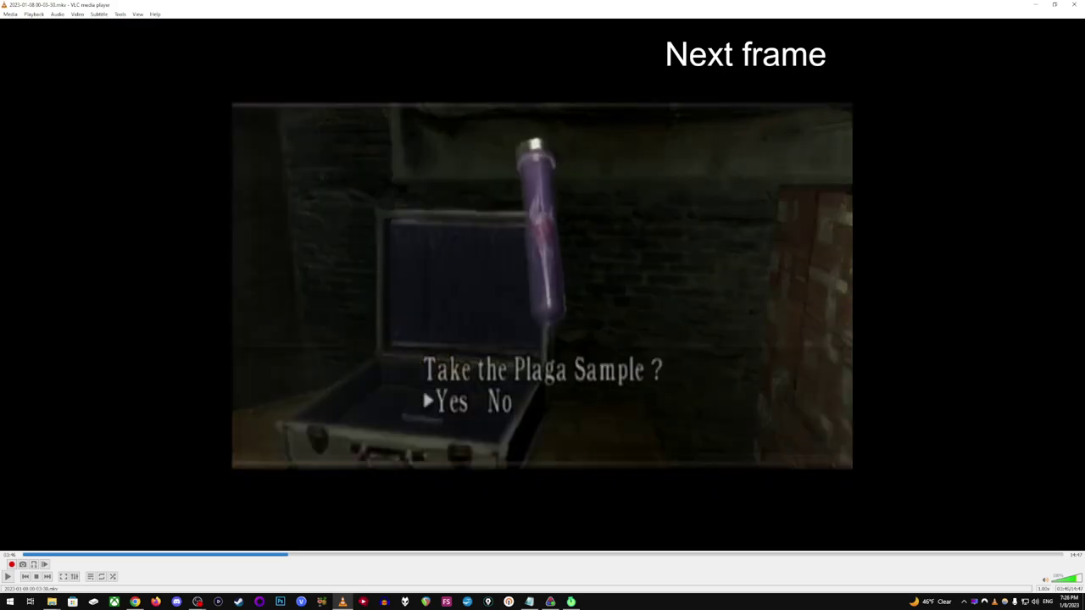
{"action": "key", "text": "e"}
{"action": "key", "text": "e"}
{"action": "key", "text": "e"}
{"action": "key", "text": "e"}
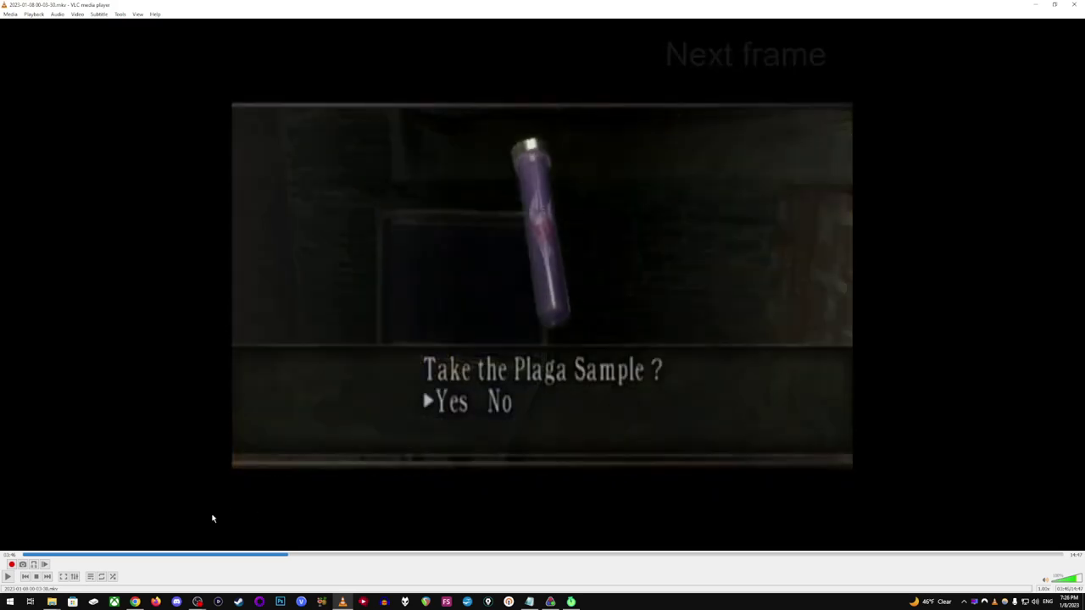
{"action": "left_click", "coordinate": [23, 565]}
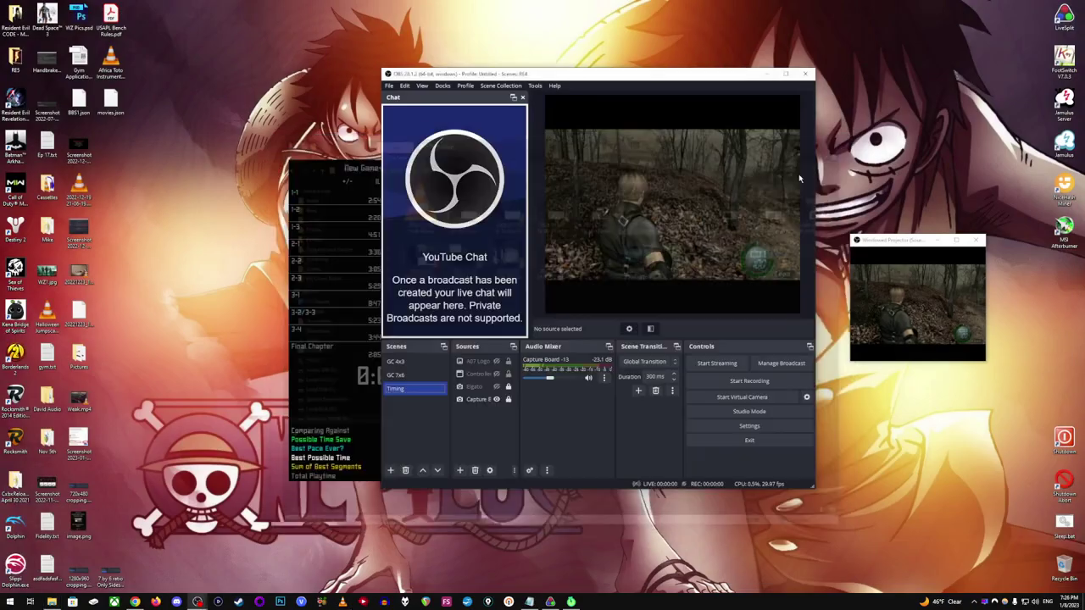
Glance at the RE4 autosplit pictures folder, then minimize it and OBS to reveal AutoSplit.
{"action": "left_click", "coordinate": [51, 602]}
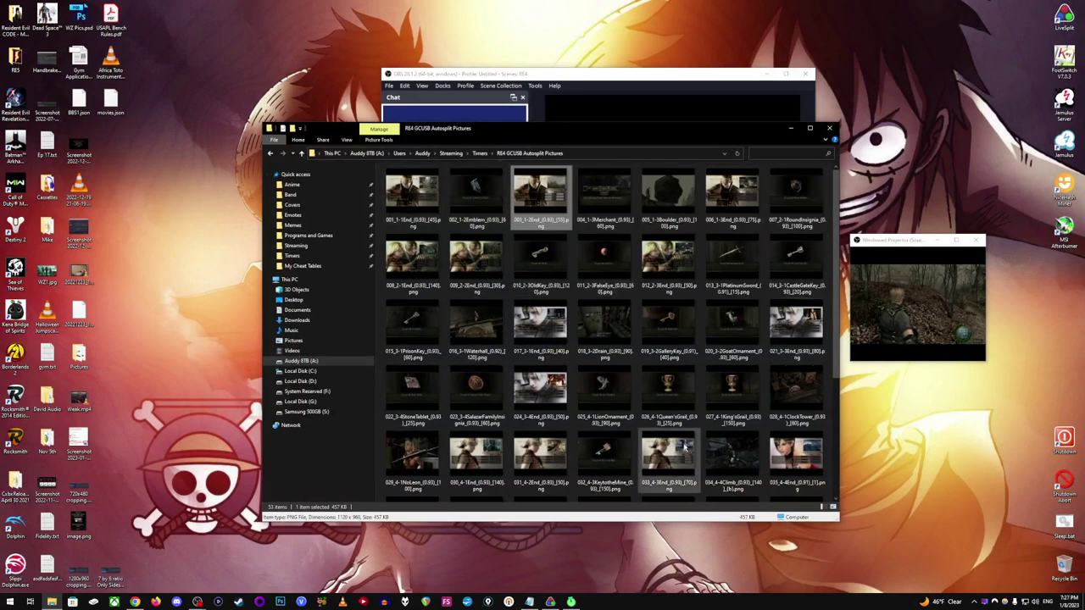
{"action": "left_click", "coordinate": [790, 128]}
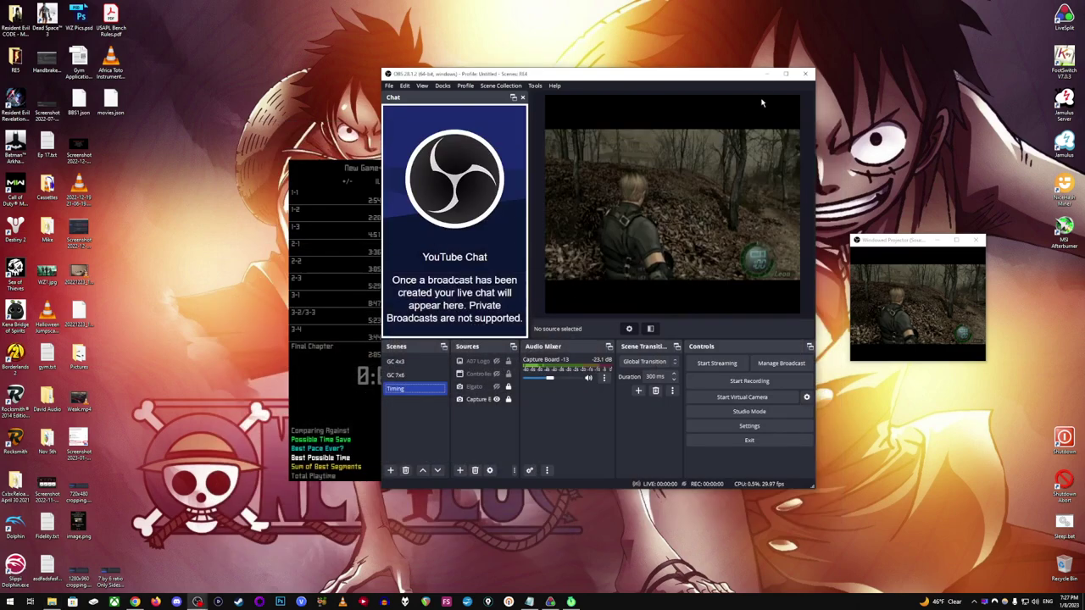
{"action": "left_click", "coordinate": [768, 75]}
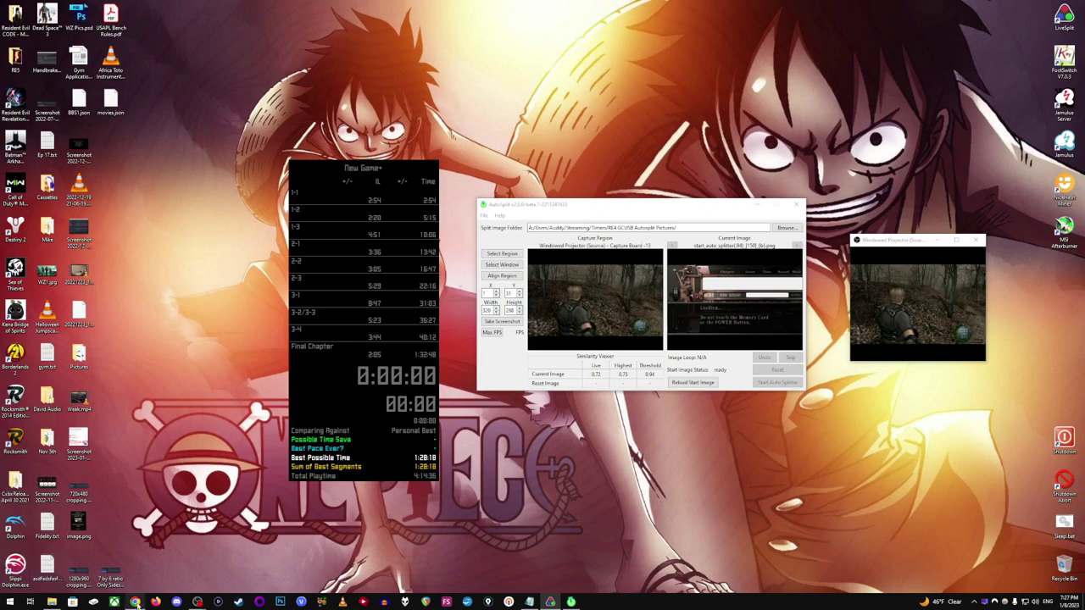
Close the eBay capture board tab in Chrome and bring back the Google Drive GameCube folder.
{"action": "mouse_move", "coordinate": [135, 602]}
{"action": "left_click", "coordinate": [136, 559]}
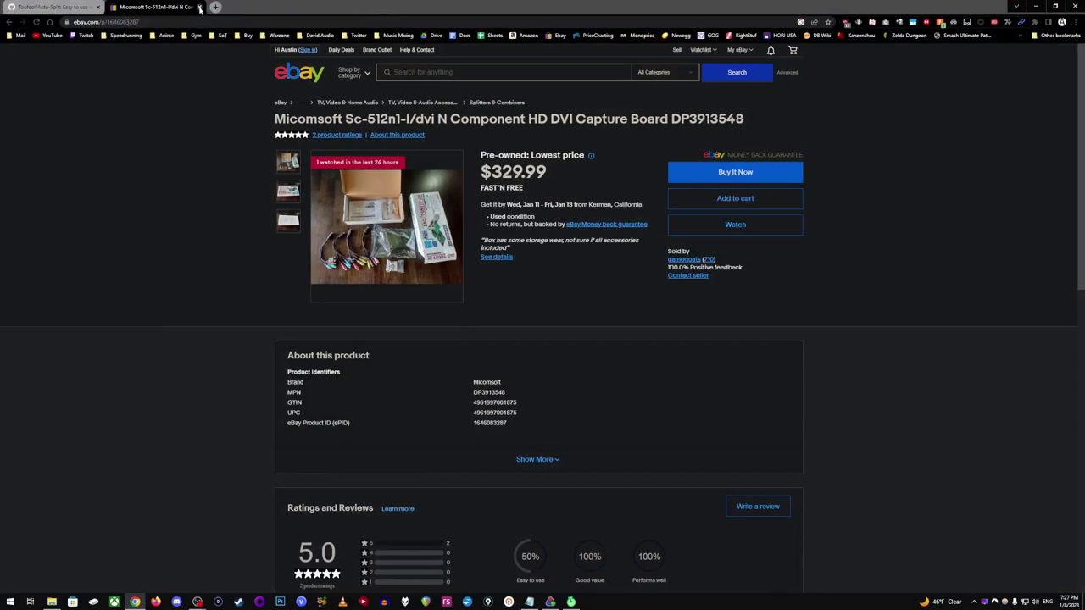
{"action": "left_click", "coordinate": [200, 8]}
{"action": "left_click", "coordinate": [1035, 6]}
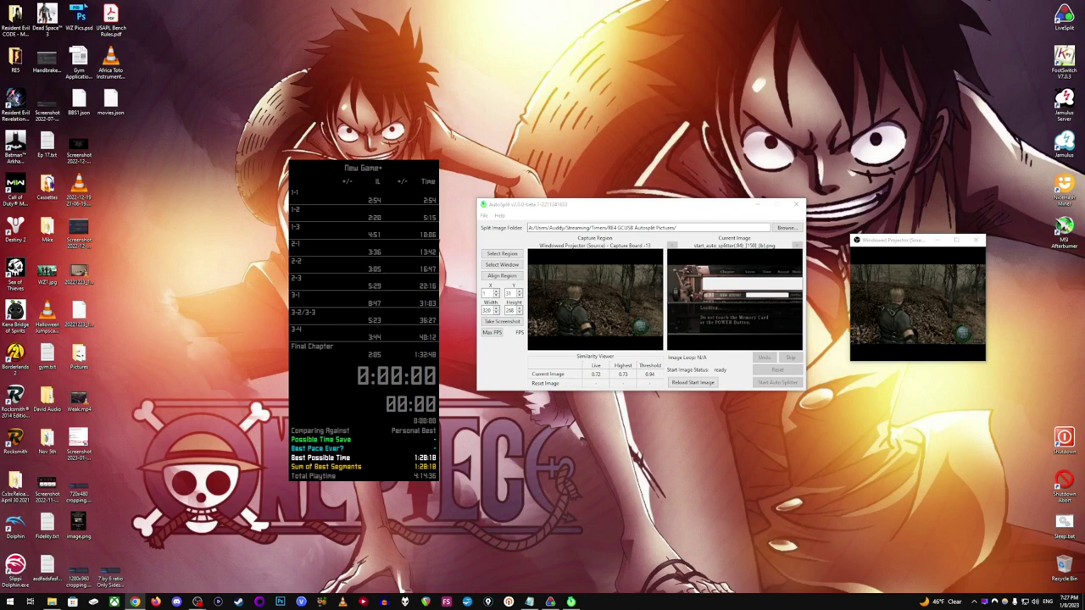
{"action": "key", "text": "alt+Tab"}
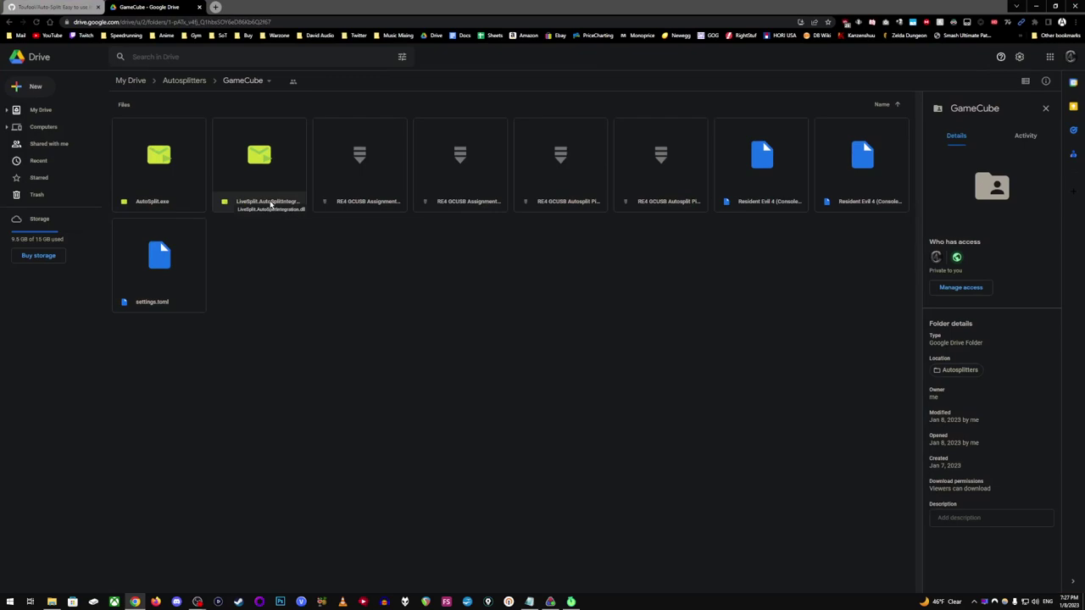
Review the AutoSplit Integration paths in LiveSplit's layout editor, then move the Drive window aside.
{"action": "key", "text": "super+Down"}
{"action": "right_click", "coordinate": [364, 274]}
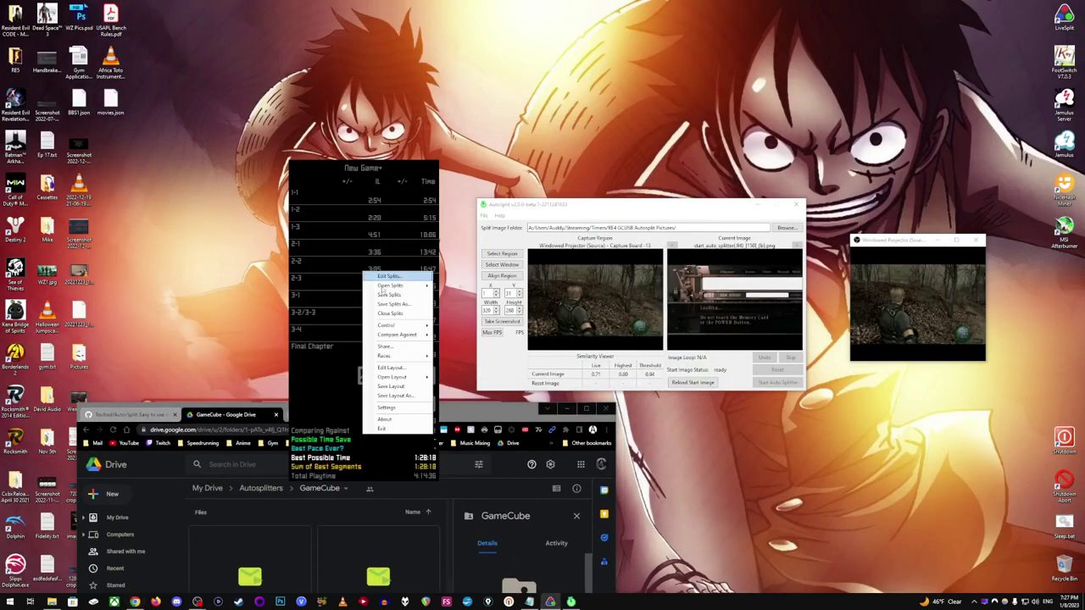
{"action": "left_click", "coordinate": [404, 370]}
{"action": "double_click", "coordinate": [169, 208]}
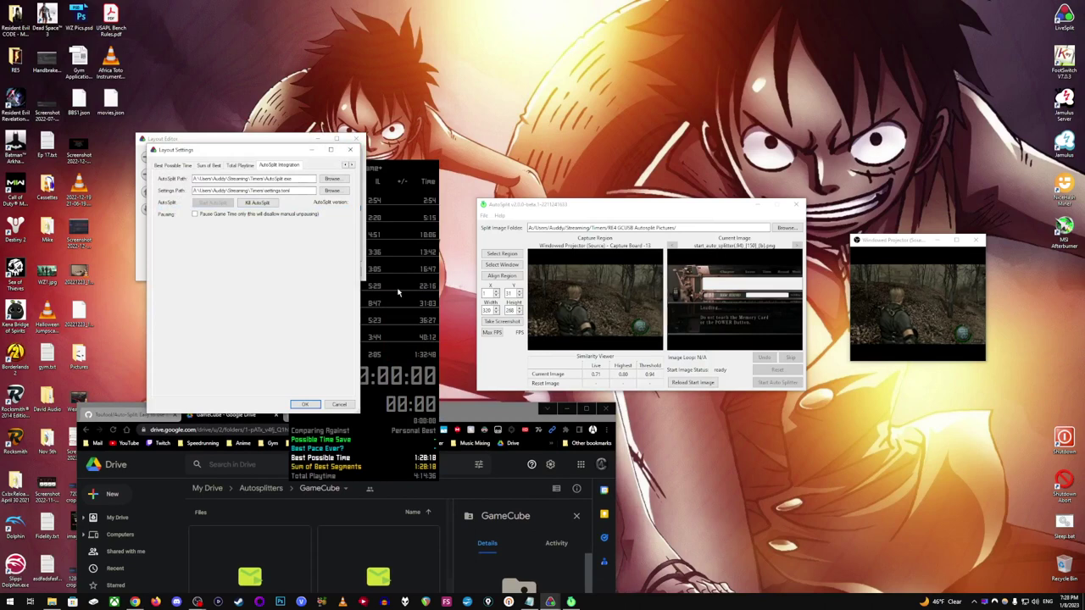
{"action": "left_click", "coordinate": [351, 151]}
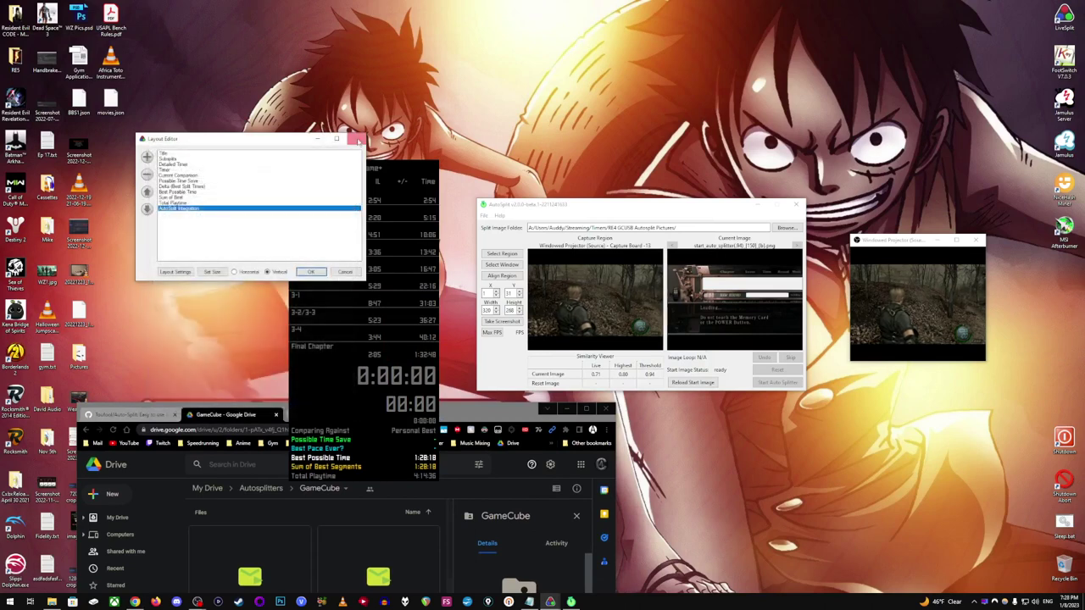
{"action": "left_click", "coordinate": [357, 139]}
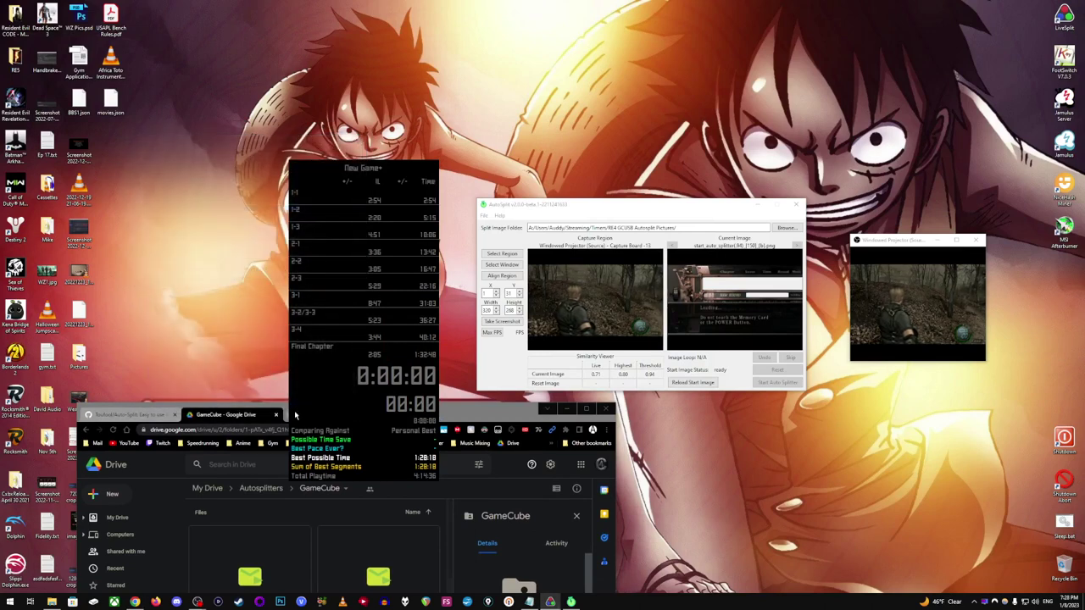
{"action": "left_click_drag", "start_coordinate": [461, 420], "coordinate": [576, 323]}
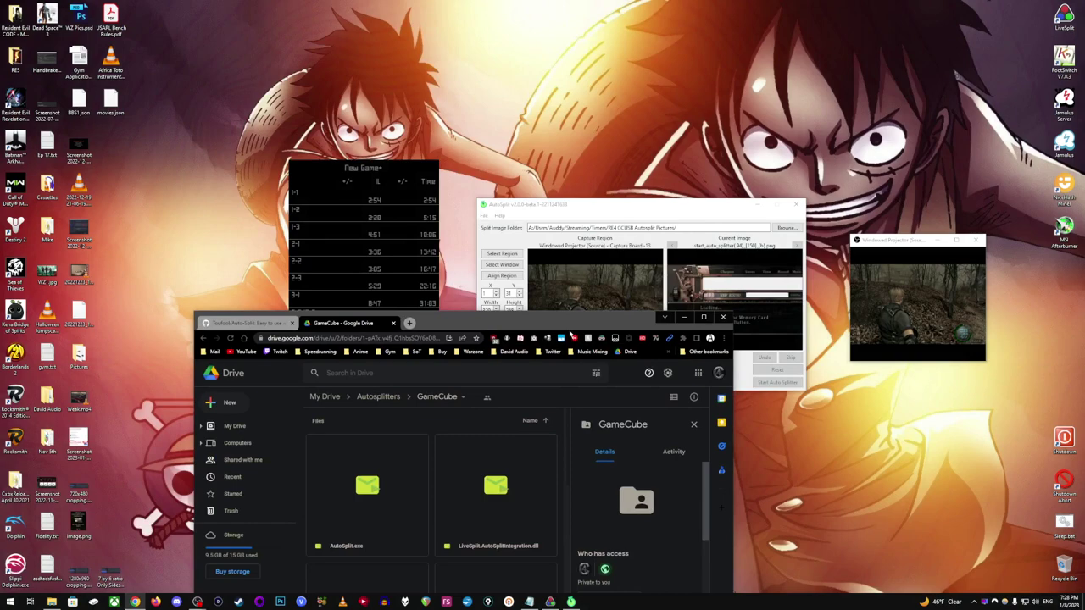
{"action": "left_click_drag", "start_coordinate": [570, 331], "coordinate": [525, 478]}
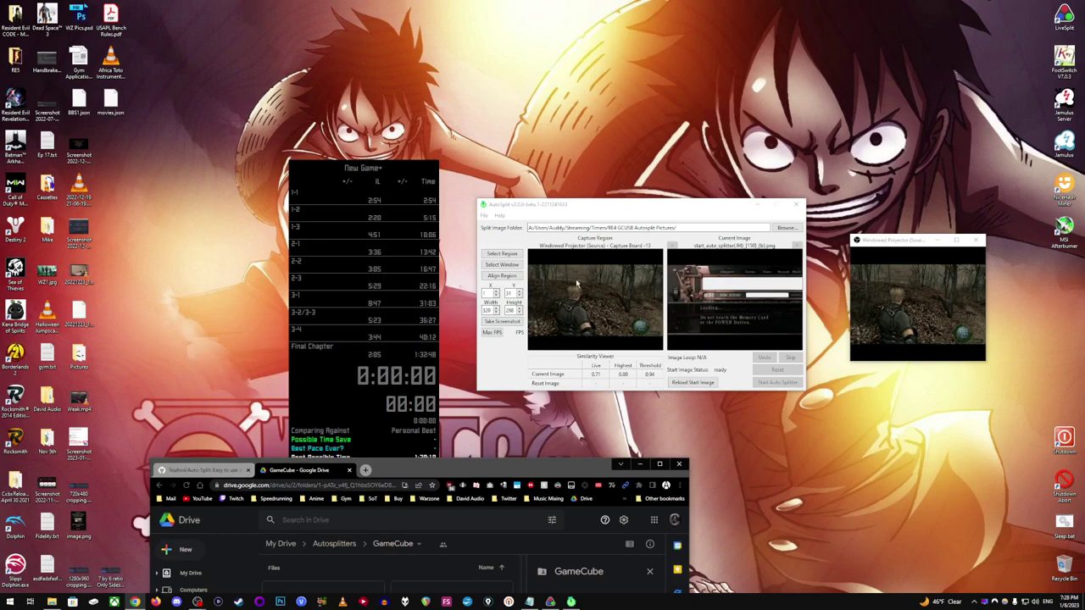
Inspect the details of each RE4 GCUSB and Elgato picture archive and settings.toml, then minimize Chrome.
{"action": "double_click", "coordinate": [553, 475]}
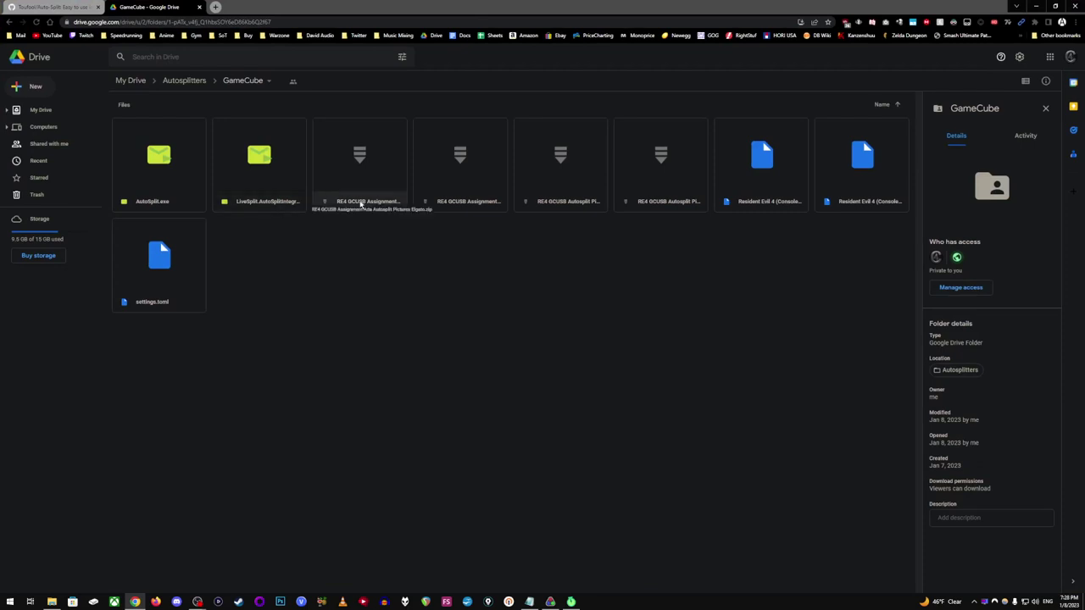
{"action": "left_click", "coordinate": [360, 203]}
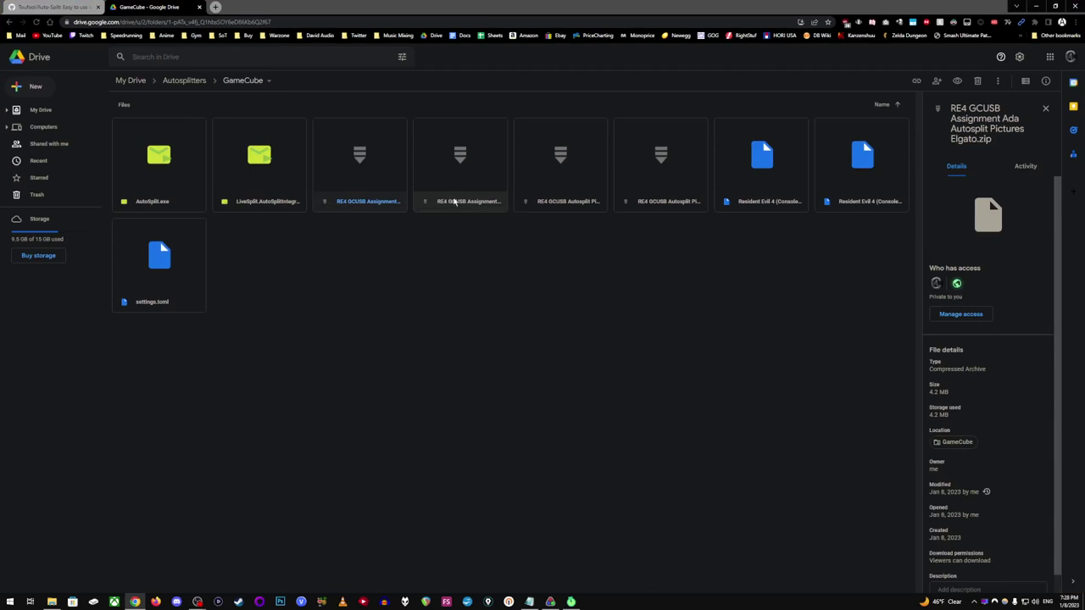
{"action": "left_click", "coordinate": [455, 202]}
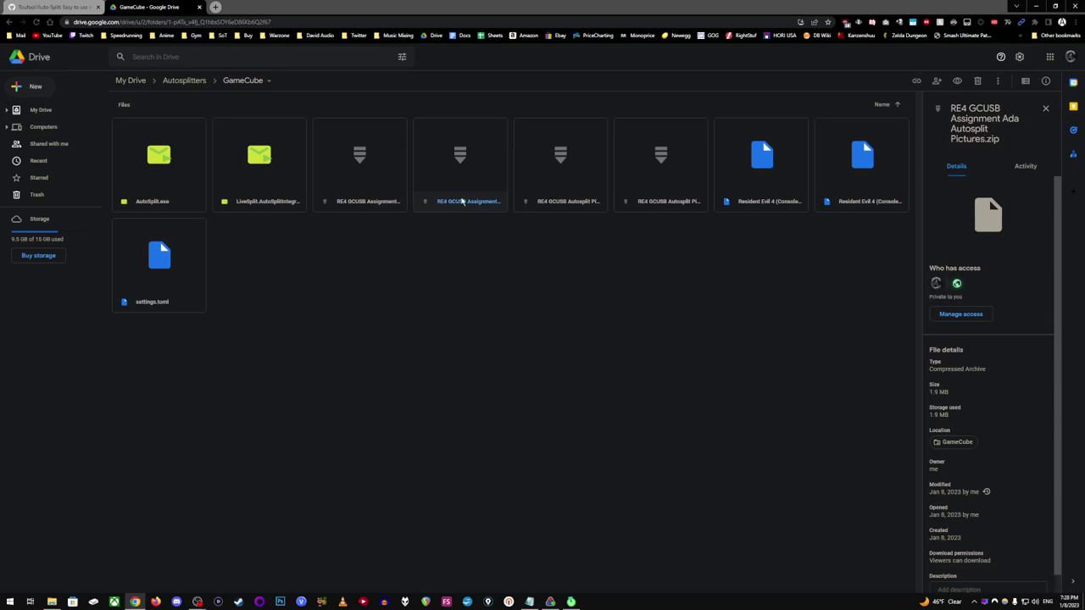
{"action": "left_click", "coordinate": [571, 212]}
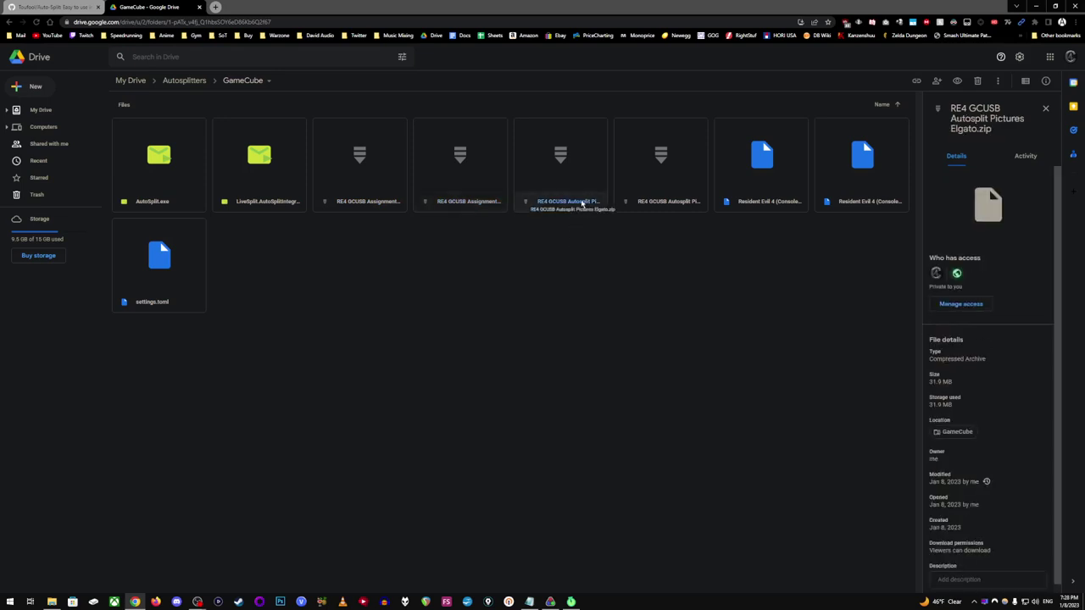
{"action": "left_click", "coordinate": [668, 202]}
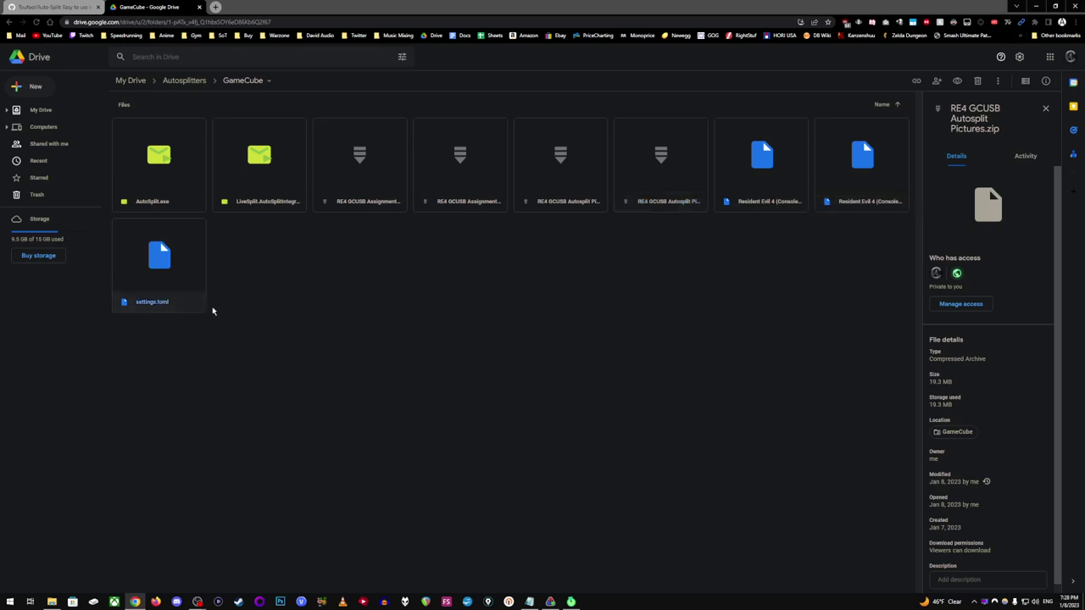
{"action": "left_click", "coordinate": [147, 310]}
{"action": "left_click", "coordinate": [1036, 6]}
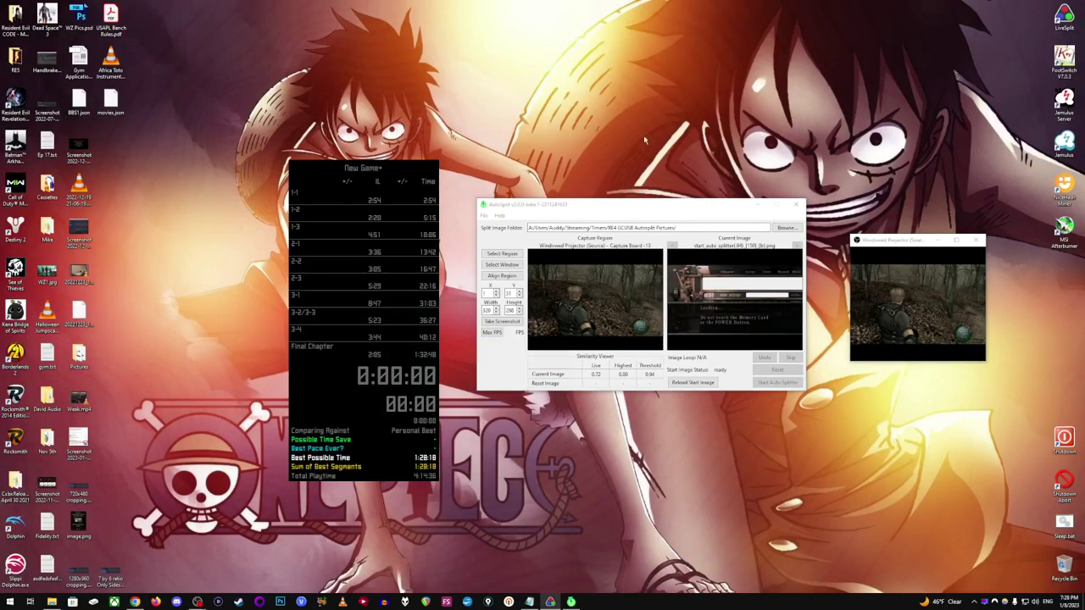
{"action": "left_click", "coordinate": [484, 216]}
{"action": "left_click", "coordinate": [500, 226]}
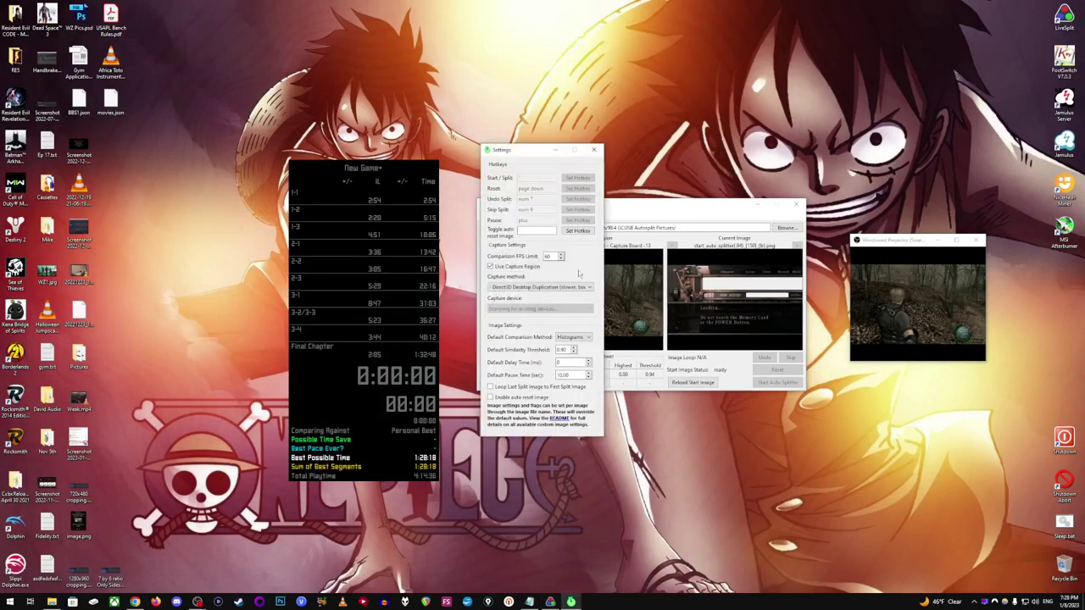
{"action": "left_click", "coordinate": [594, 150]}
{"action": "left_click", "coordinate": [484, 215]}
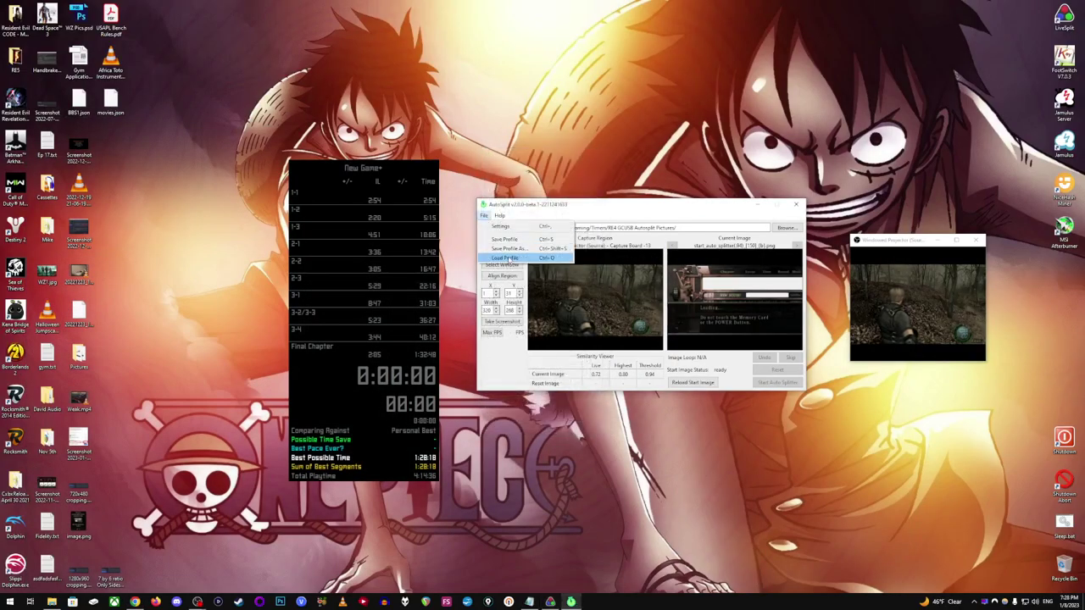
{"action": "left_click", "coordinate": [650, 300]}
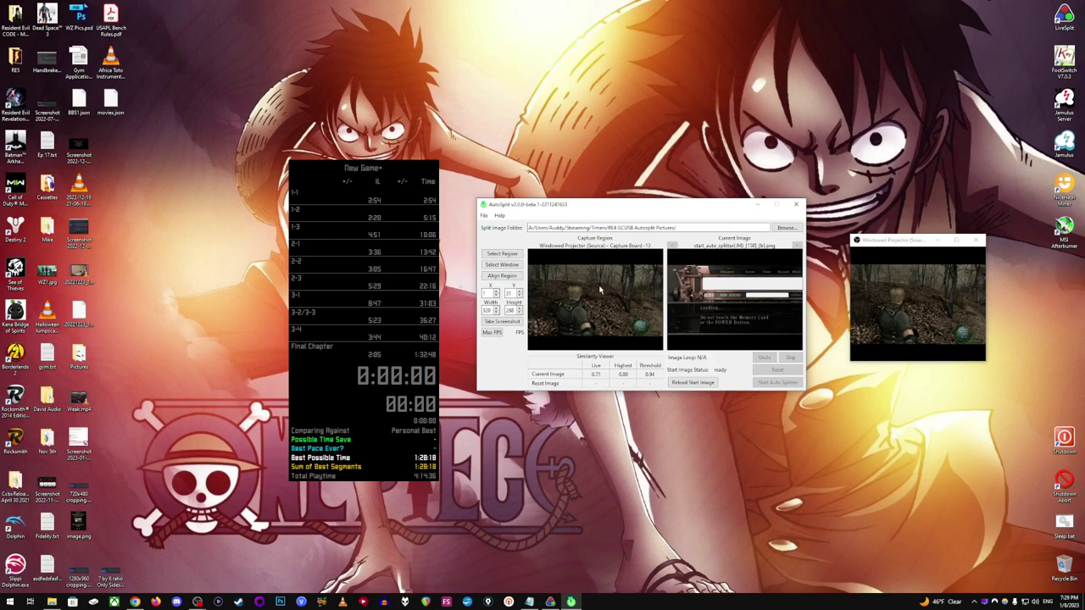
Uncheck Live Capture Region in AutoSplit's Settings, then bring the Windowed Projector to the front.
{"action": "left_click", "coordinate": [484, 215]}
{"action": "left_click", "coordinate": [501, 260]}
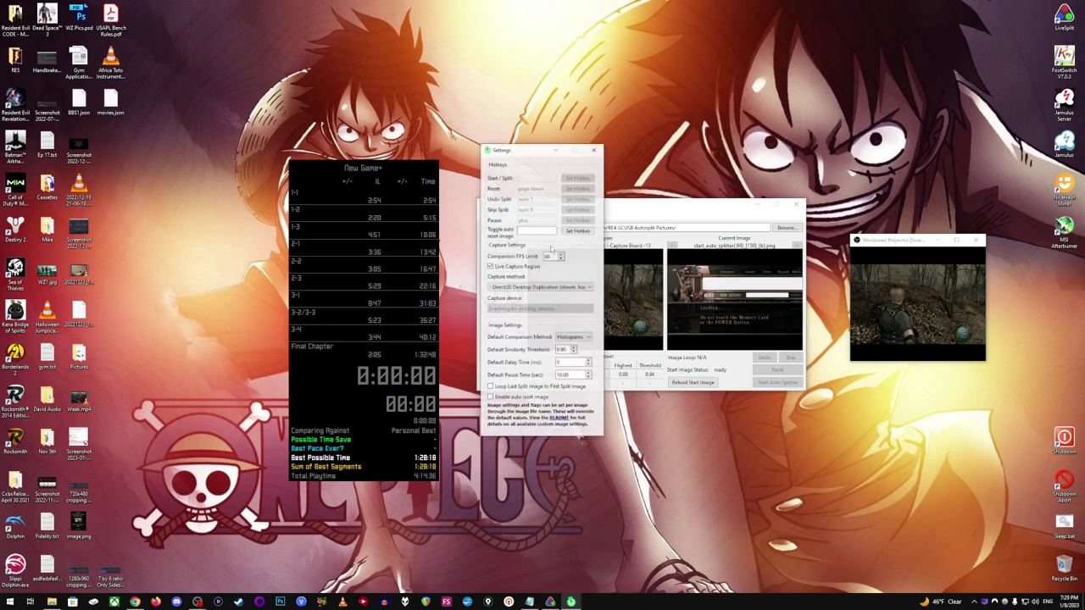
{"action": "left_click", "coordinate": [502, 266]}
{"action": "left_click", "coordinate": [593, 149]}
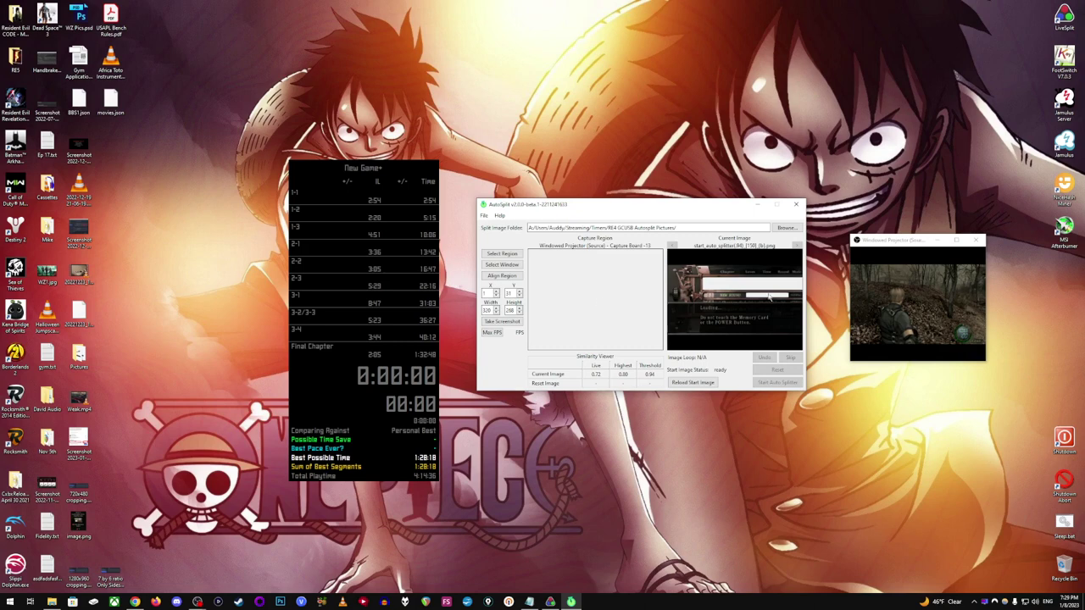
{"action": "left_click", "coordinate": [912, 301]}
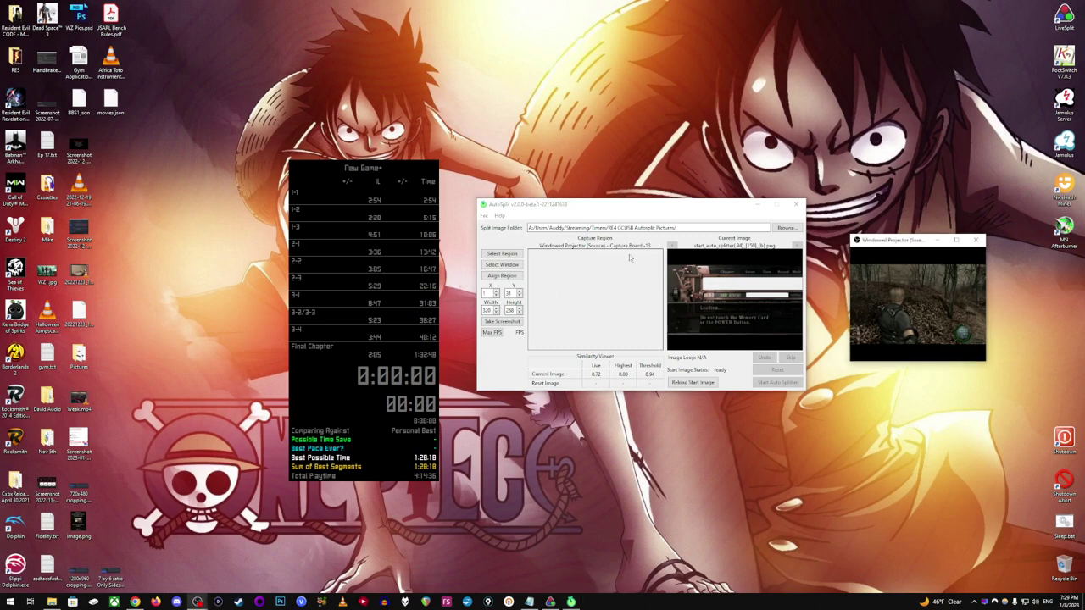